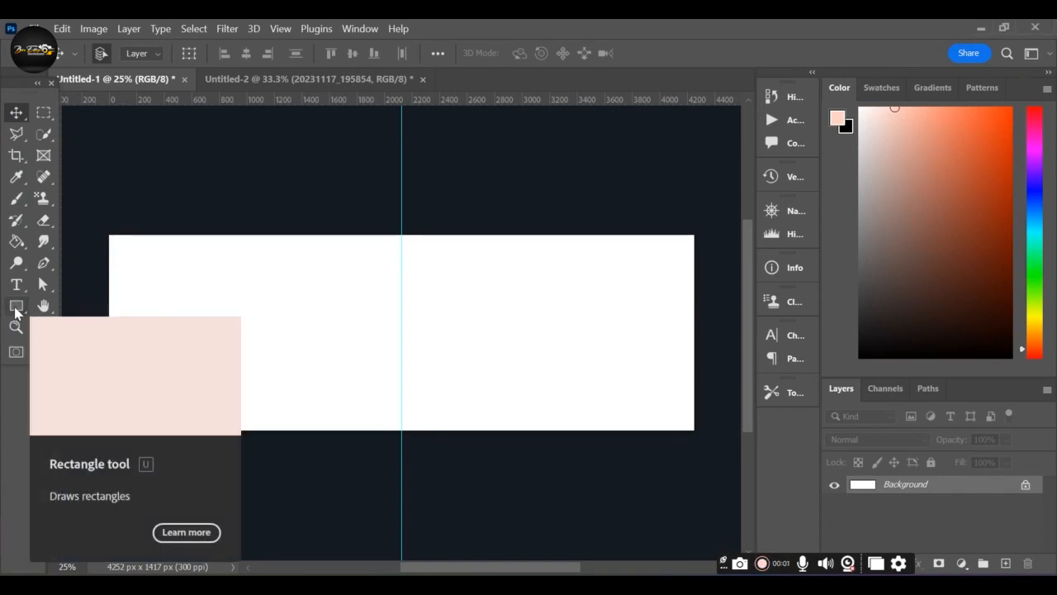
# Step: Draw a rectangle about 2168 by 1506 px covering the left half of the canvas up to the vertical guide
pyautogui.click(17, 308)
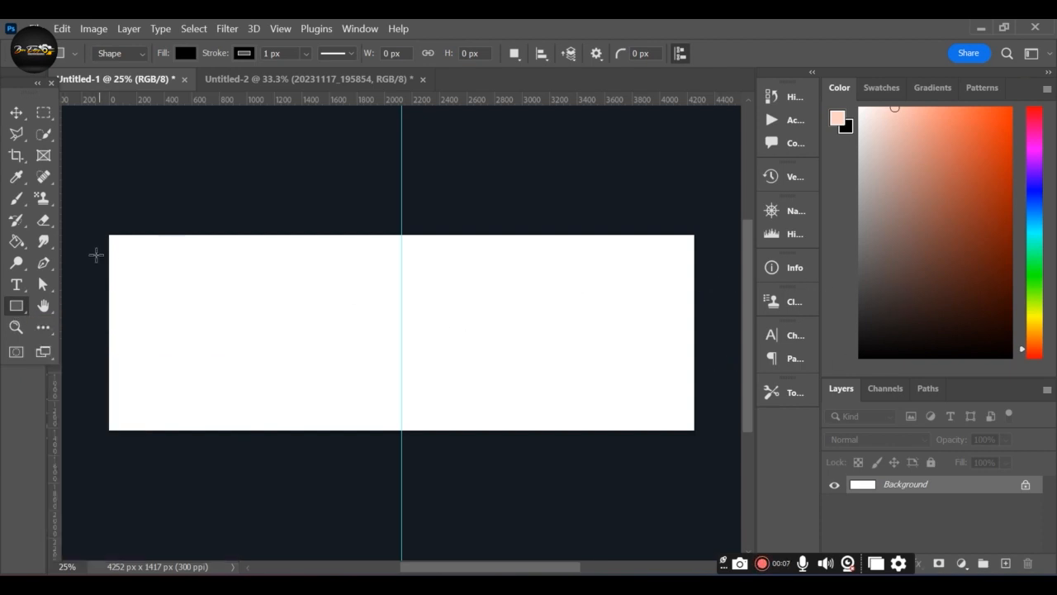
pyautogui.moveTo(101, 223); pyautogui.dragTo(399, 428)
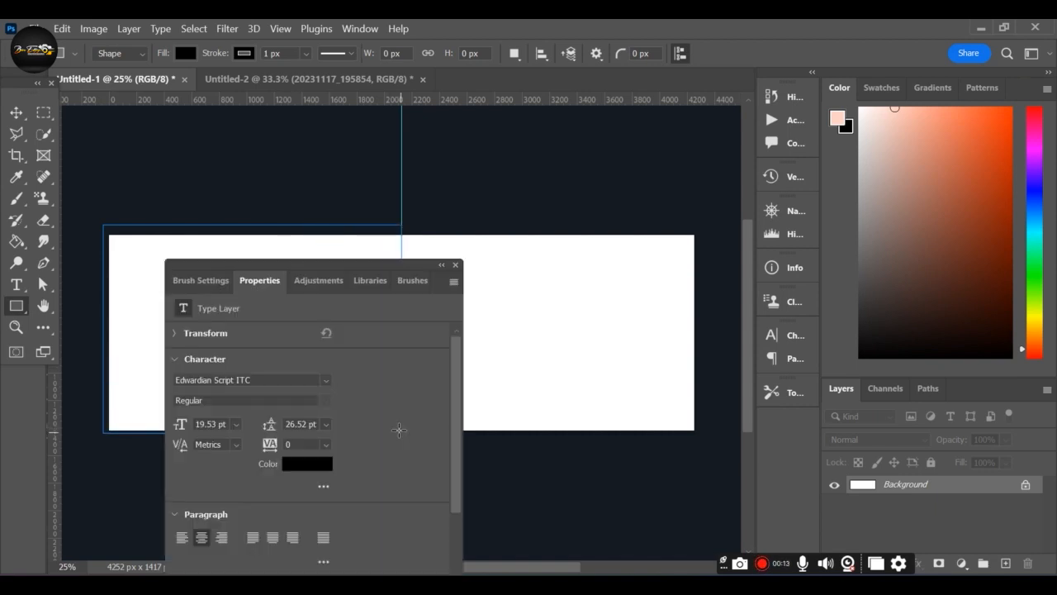
pyautogui.click(453, 266)
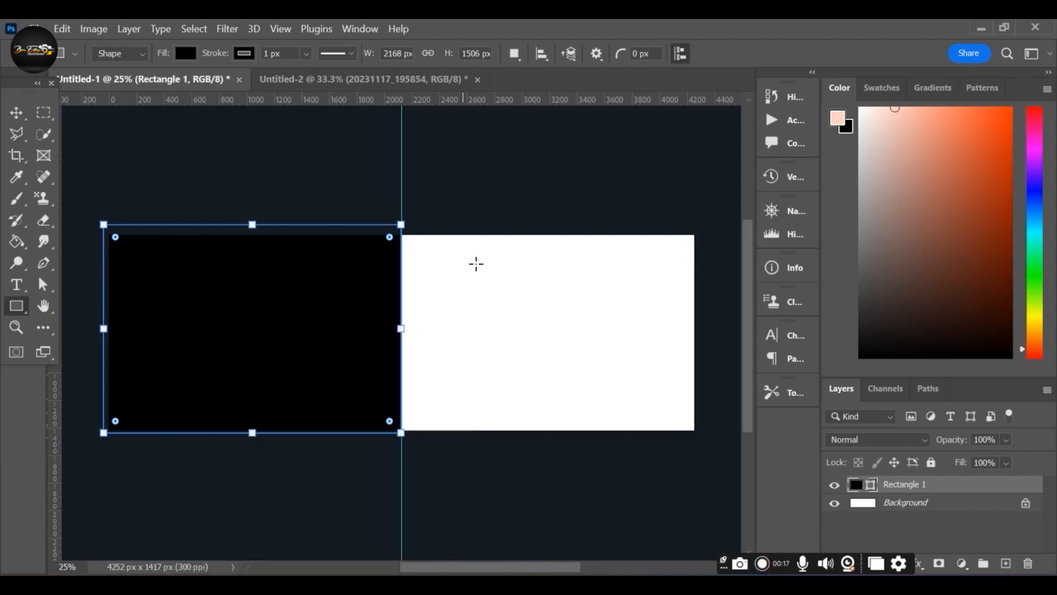
# Step: Pick a golden yellow and apply it as the rectangle's fill
pyautogui.click(900, 154)
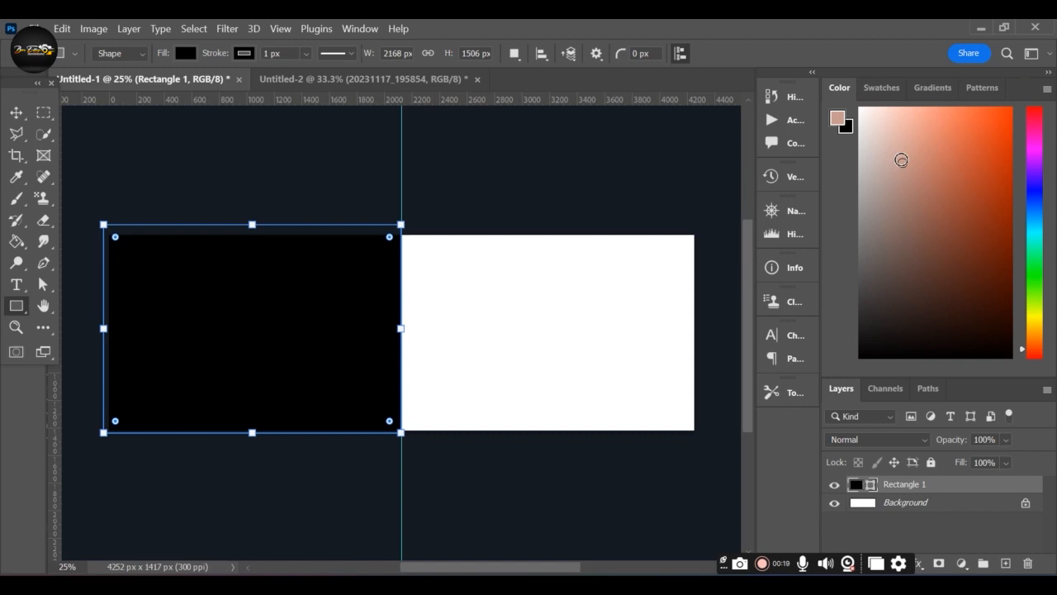
pyautogui.click(1036, 319)
pyautogui.moveTo(892, 139)
pyautogui.mouseDown()
pyautogui.moveTo(903, 124)
pyautogui.moveTo(916, 210)
pyautogui.moveTo(926, 182)
pyautogui.moveTo(958, 196)
pyautogui.moveTo(961, 168)
pyautogui.mouseUp()
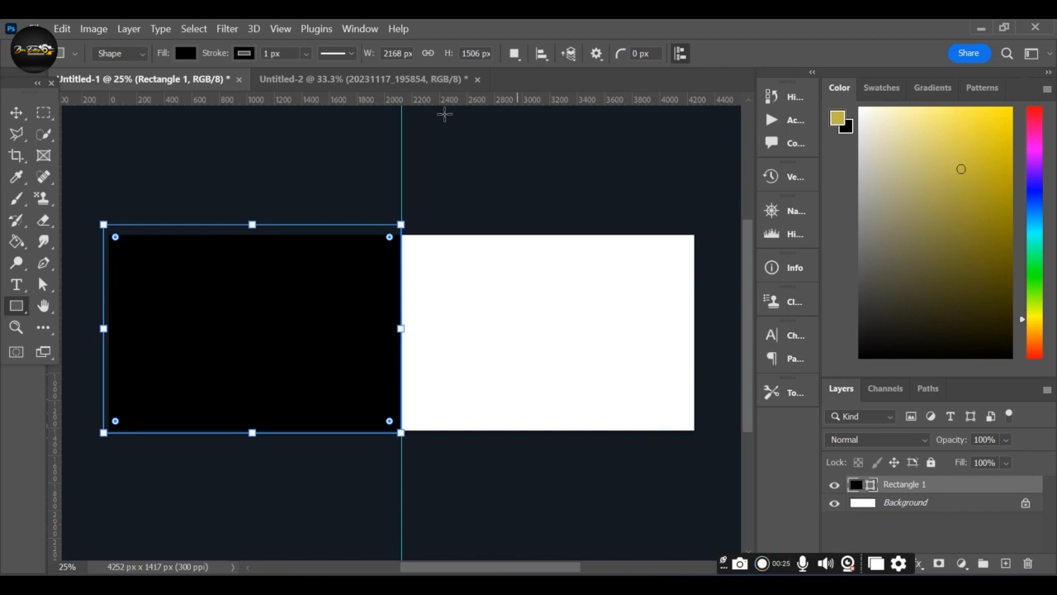
pyautogui.click(185, 53)
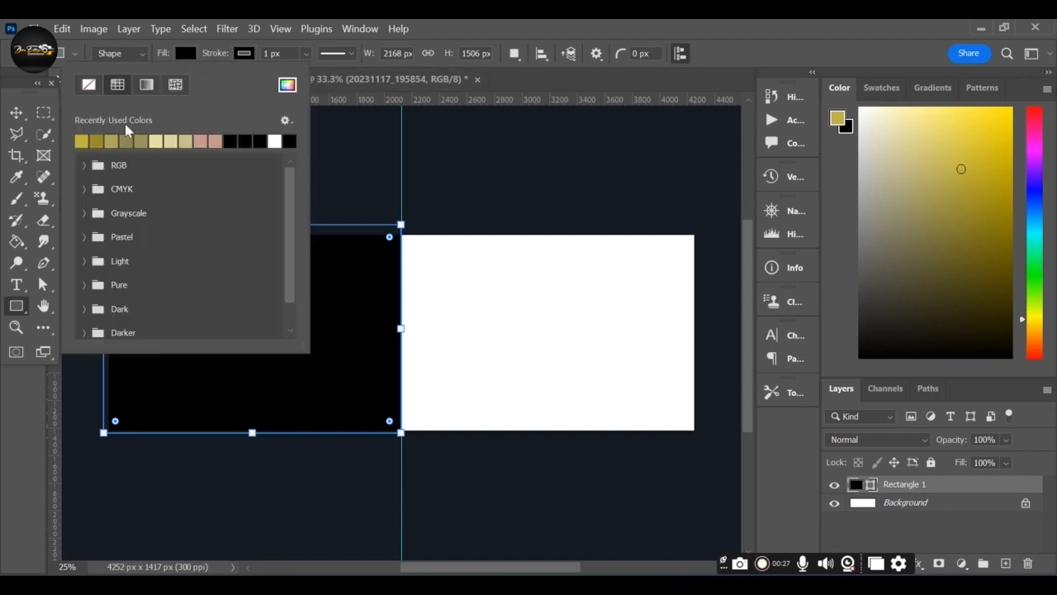
pyautogui.click(81, 140)
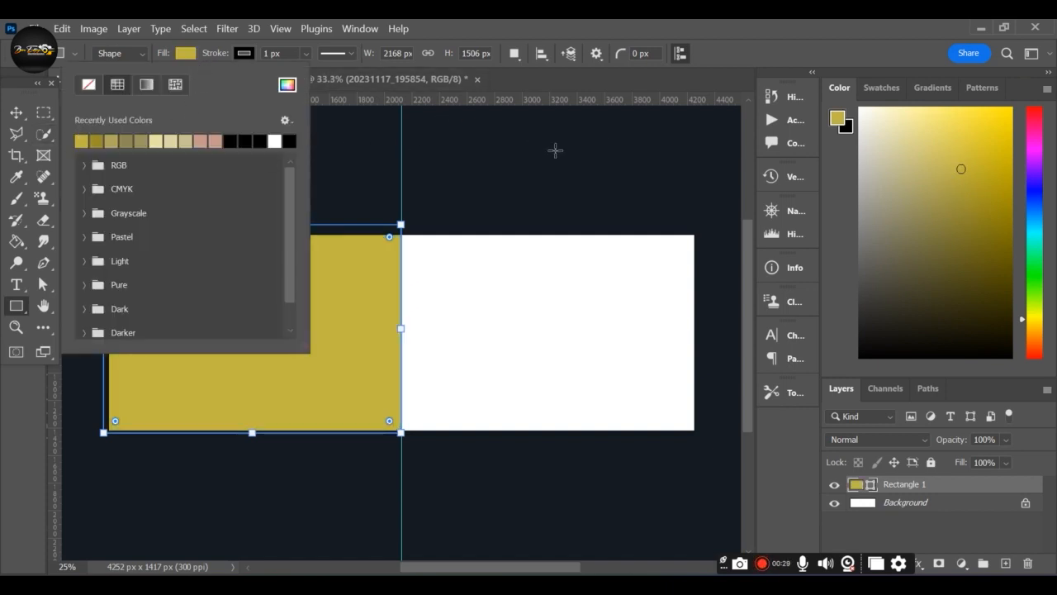
# Step: Change the rectangle's fill to a darker olive brown
pyautogui.click(939, 226)
pyautogui.click(942, 232)
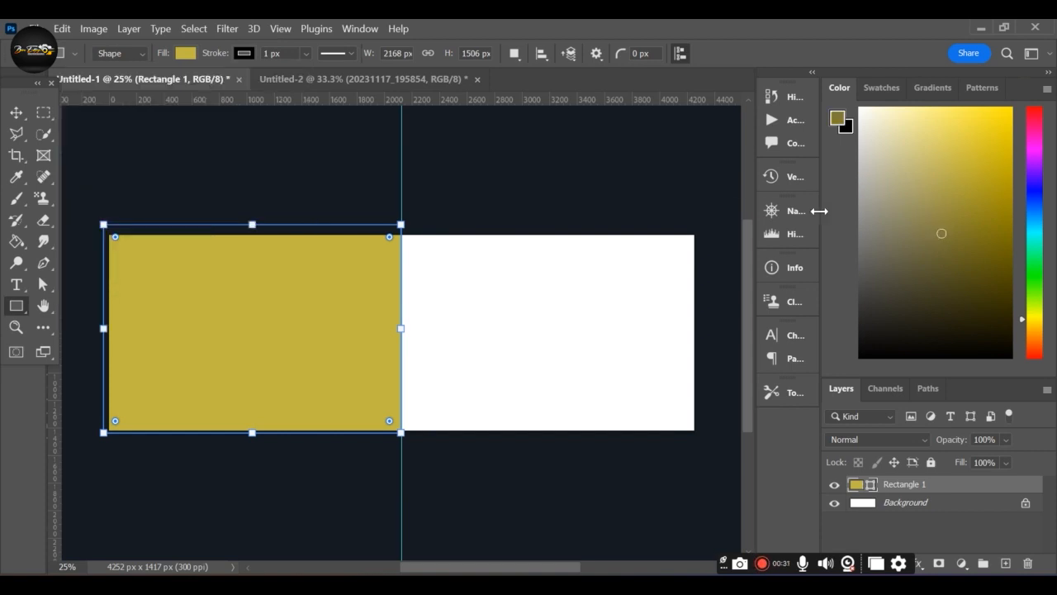
pyautogui.click(185, 52)
pyautogui.click(82, 139)
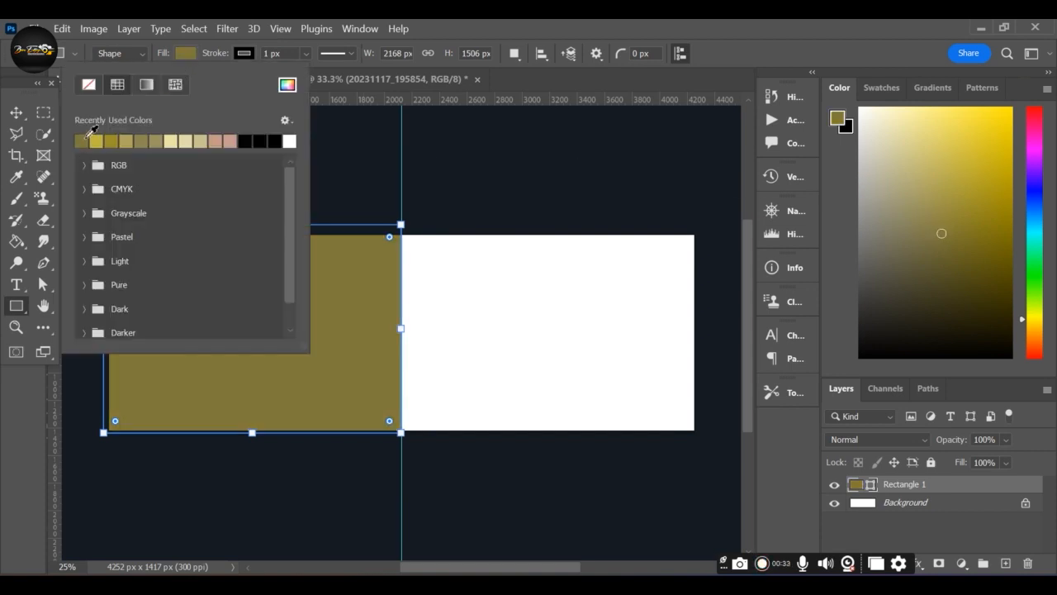
# Step: Try a dark mustard gold as the rectangle's fill
pyautogui.click(967, 199)
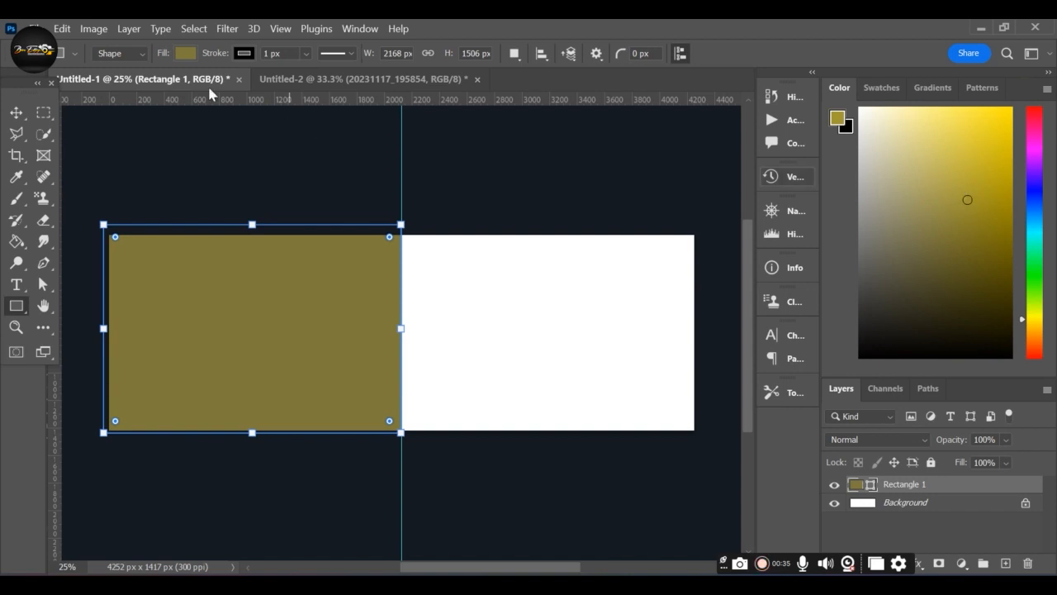
pyautogui.click(186, 53)
pyautogui.click(81, 139)
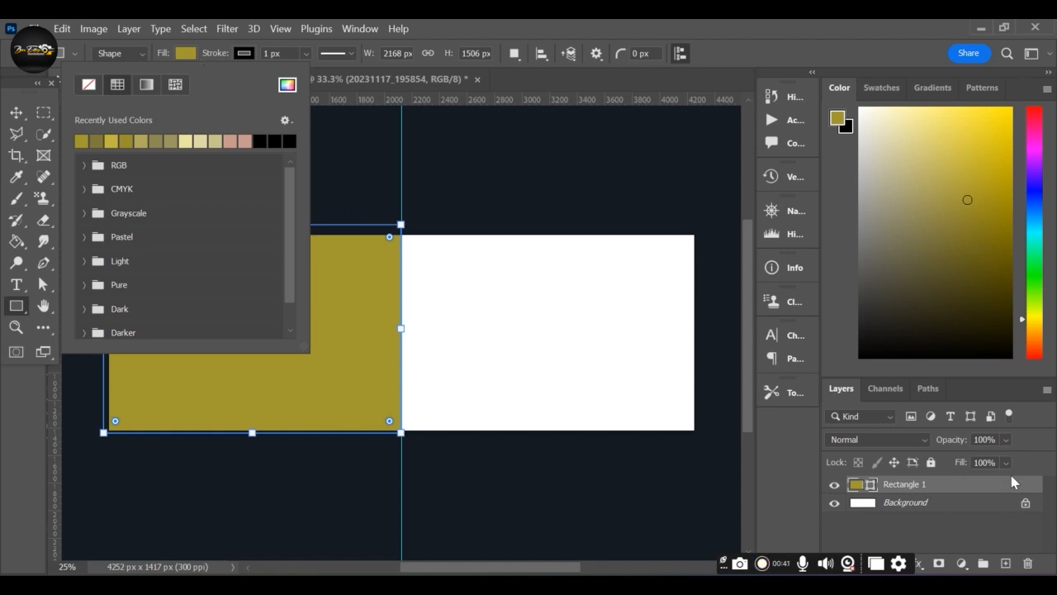
# Step: Set the foreground colour and the rectangle's fill to black
pyautogui.moveTo(905, 276); pyautogui.dragTo(927, 396)
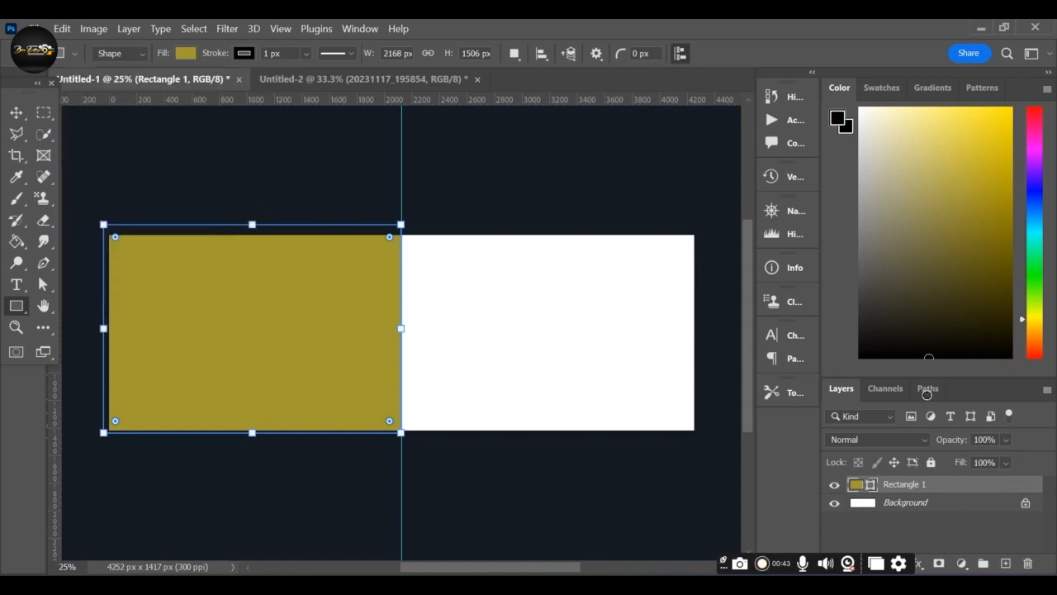
pyautogui.click(186, 54)
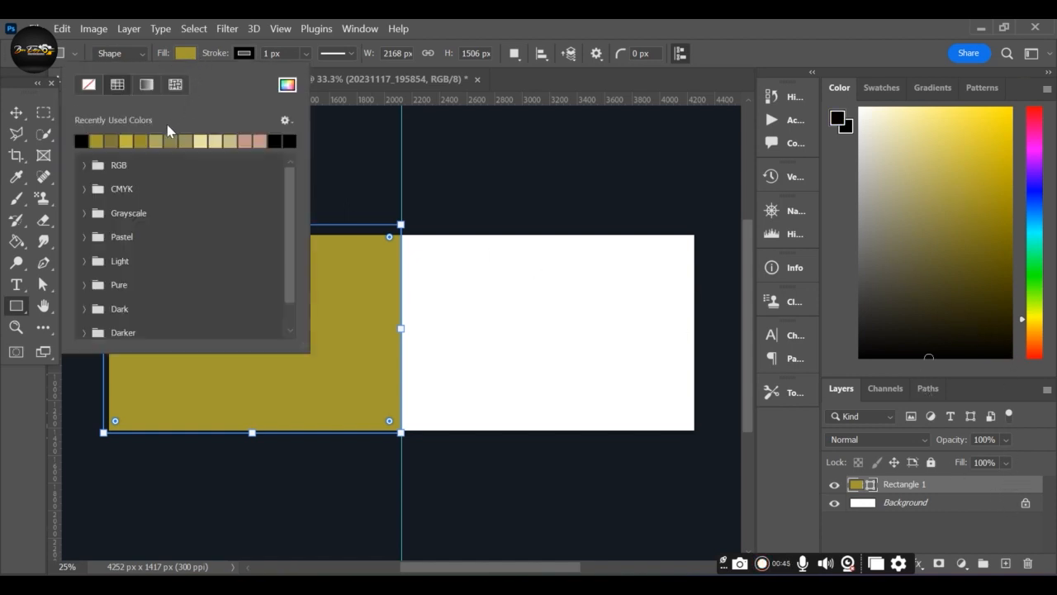
pyautogui.click(81, 140)
pyautogui.click(187, 57)
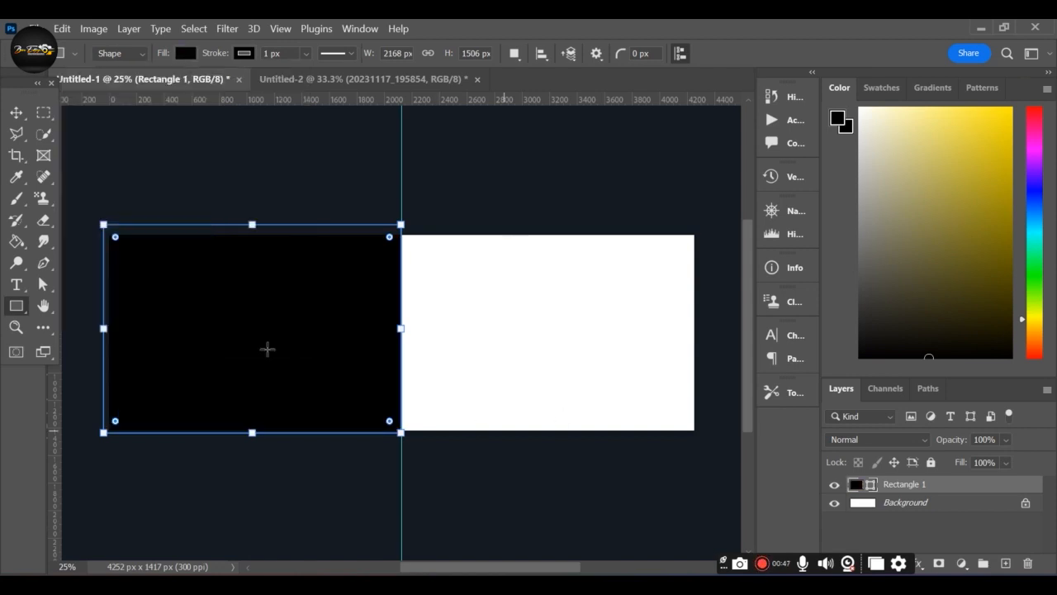
# Step: Lower the rectangle layer's opacity to 34% and lock the layer
pyautogui.click(1005, 440)
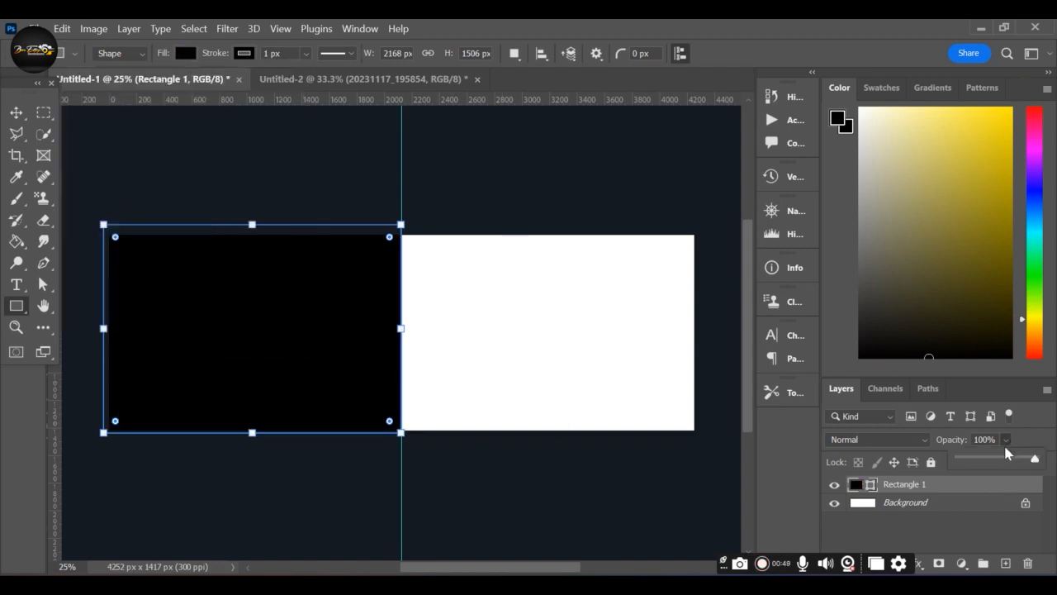
pyautogui.click(985, 459)
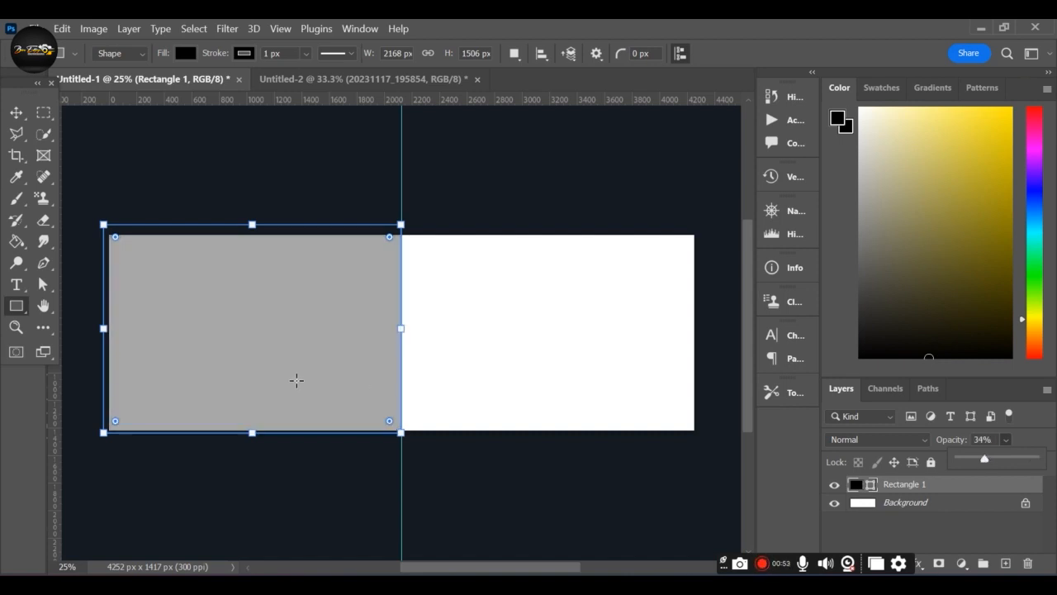
pyautogui.click(715, 507)
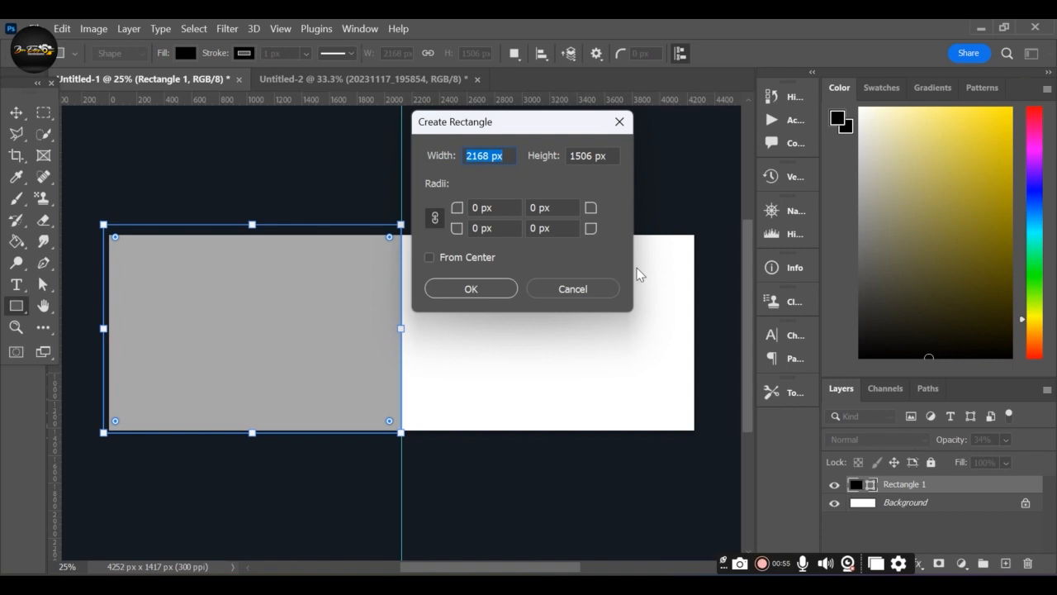
pyautogui.click(620, 122)
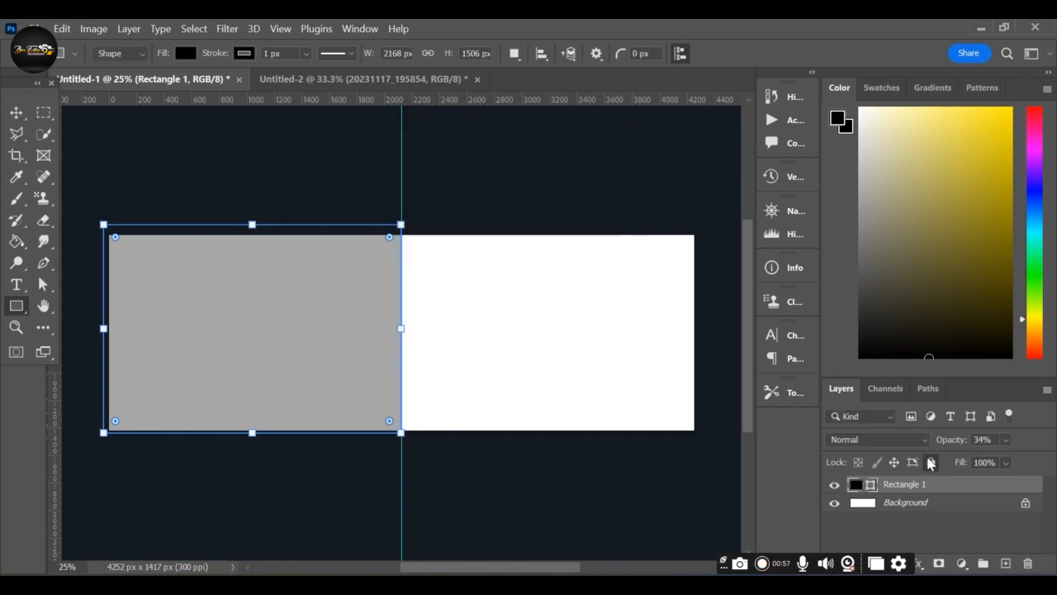
pyautogui.click(931, 463)
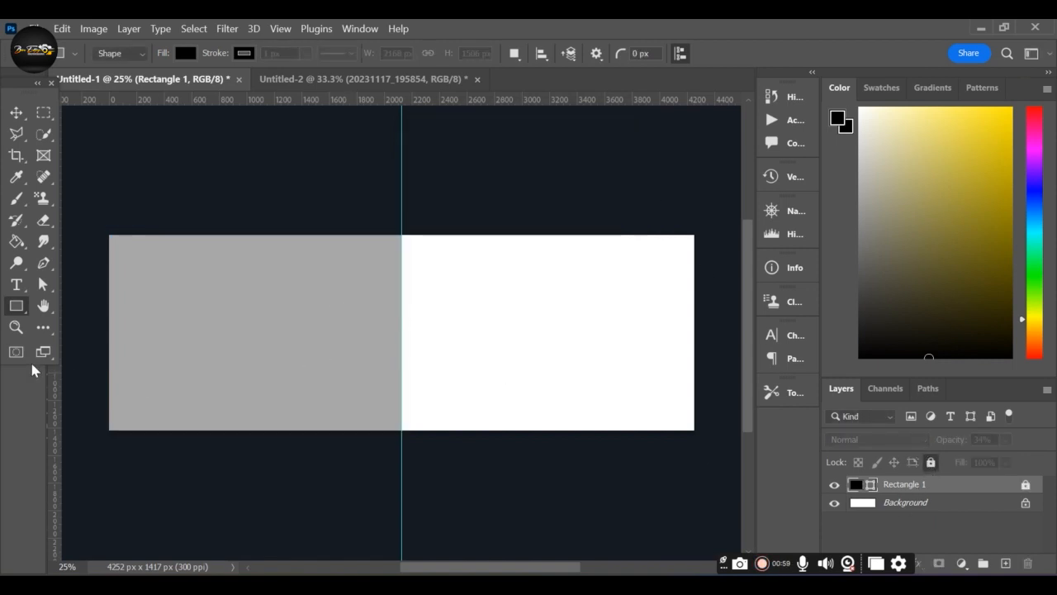
# Step: Draw a black ellipse over the grey rectangle and fit it between the canvas's left edge and the guide, about 2126 by 1536 px
pyautogui.rightClick(9, 307)
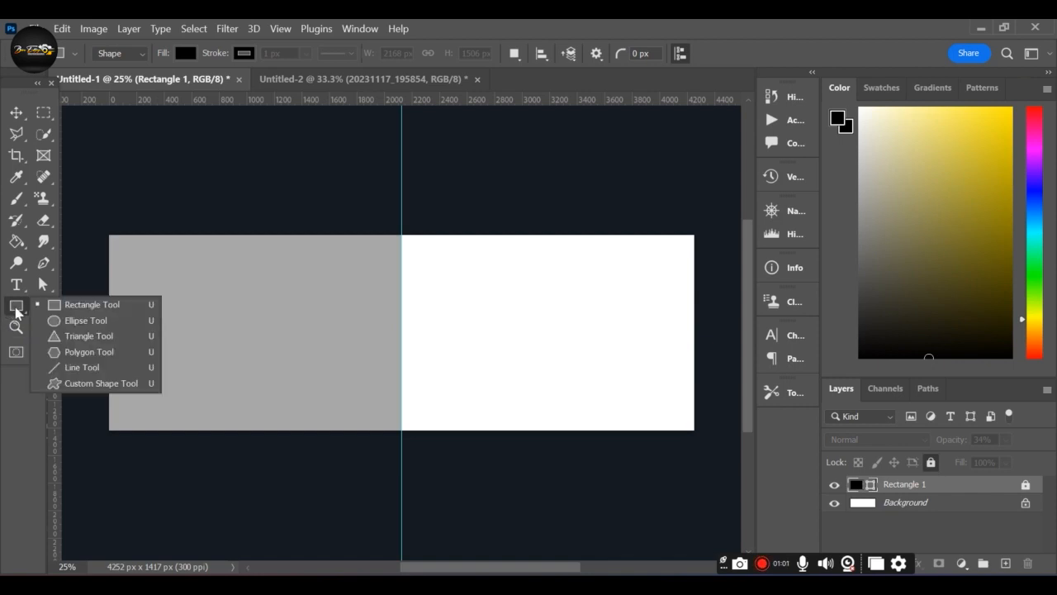
pyautogui.click(75, 321)
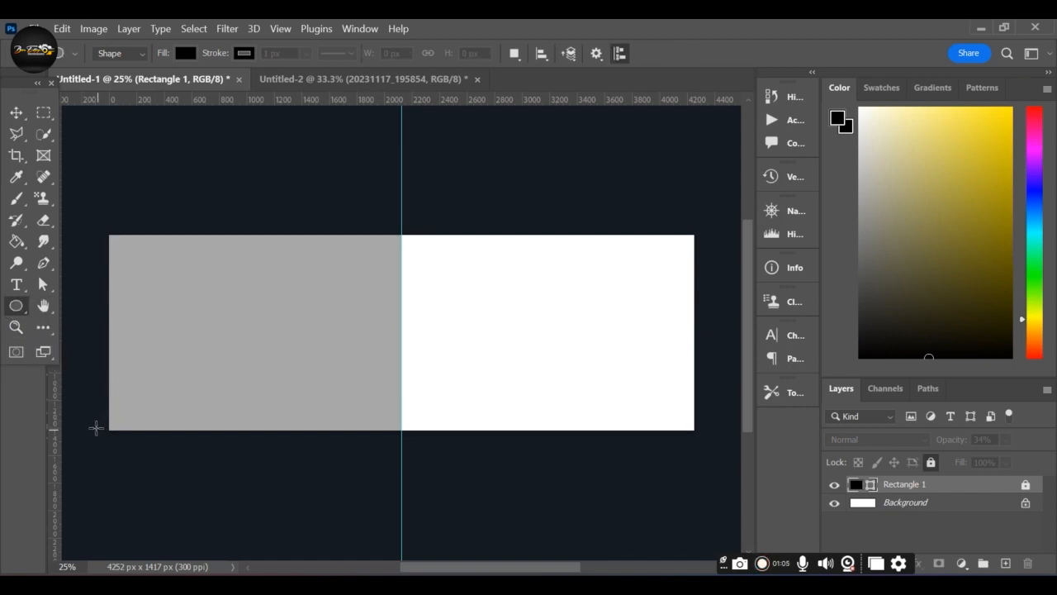
pyautogui.moveTo(100, 432); pyautogui.dragTo(404, 223)
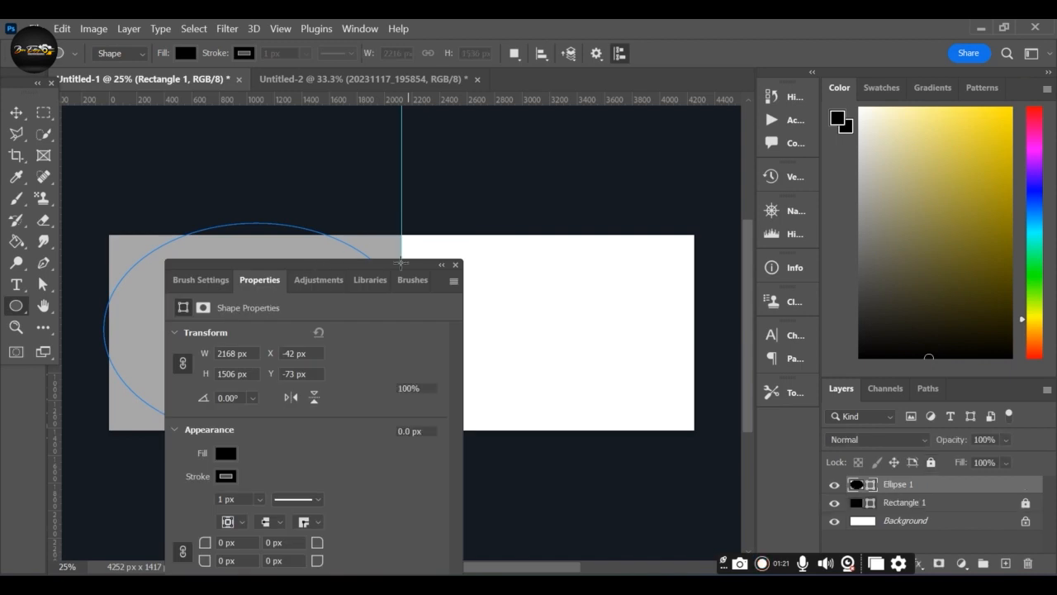
pyautogui.click(454, 264)
pyautogui.moveTo(101, 329); pyautogui.dragTo(107, 325)
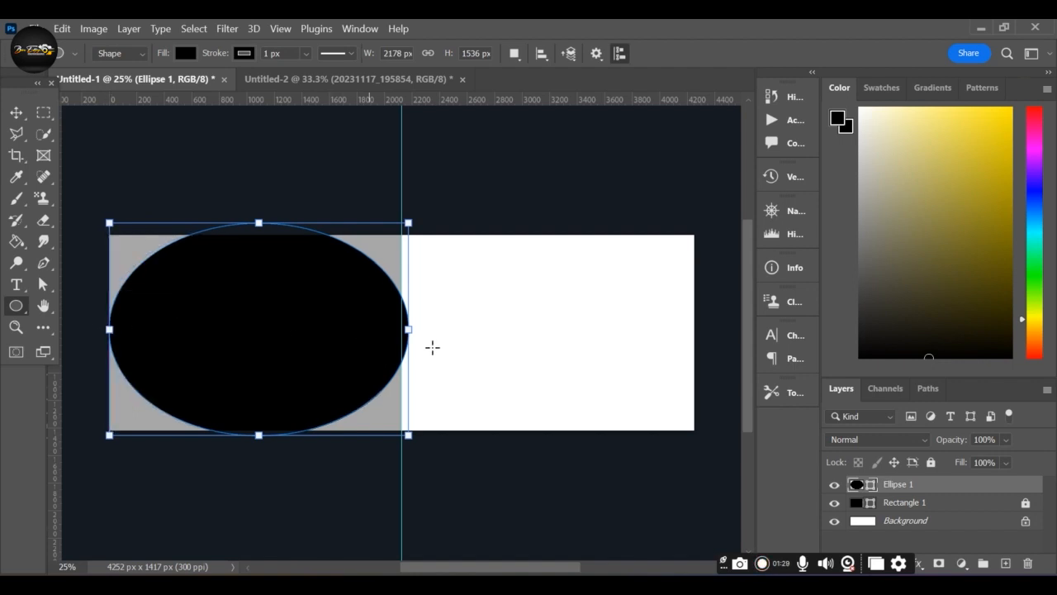
pyautogui.moveTo(407, 329); pyautogui.dragTo(402, 329)
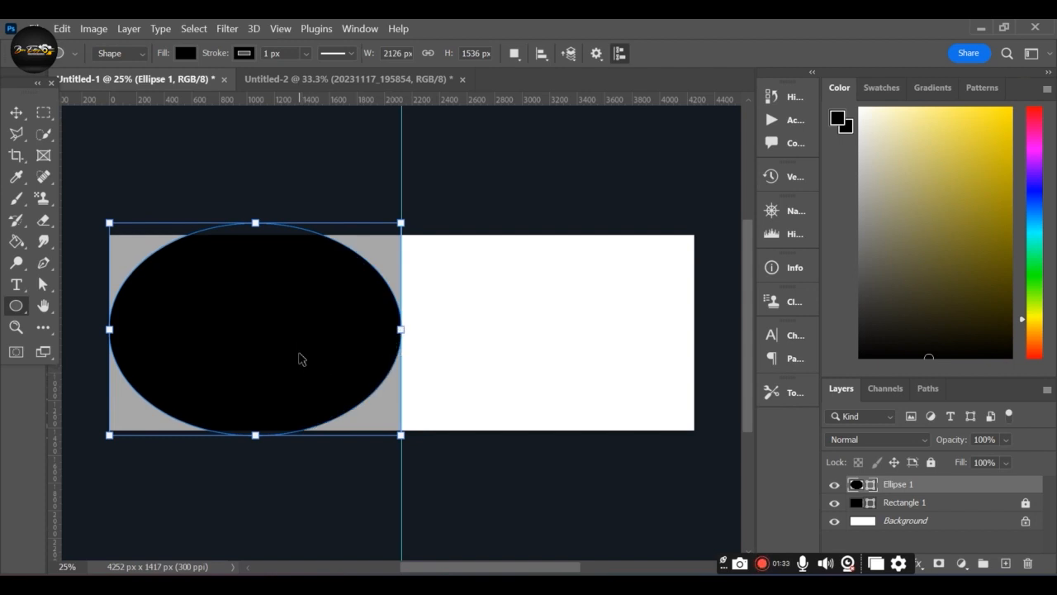
# Step: Move the ellipse down past the canvas's bottom edge and flatten it to a height of about 1126 px
pyautogui.hotkey('ctrl', 't')
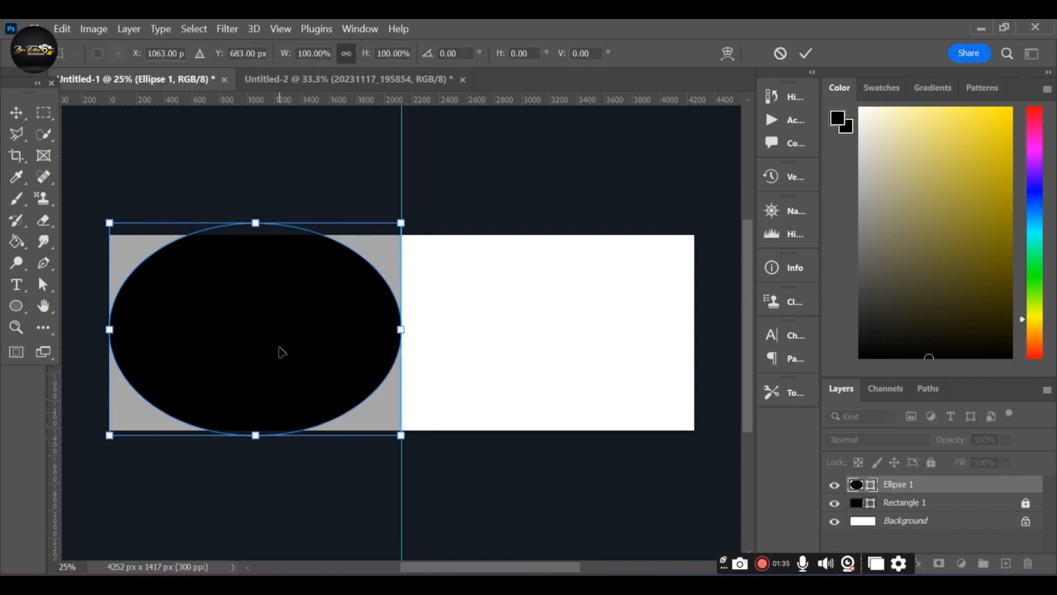
pyautogui.moveTo(279, 352); pyautogui.dragTo(279, 483)
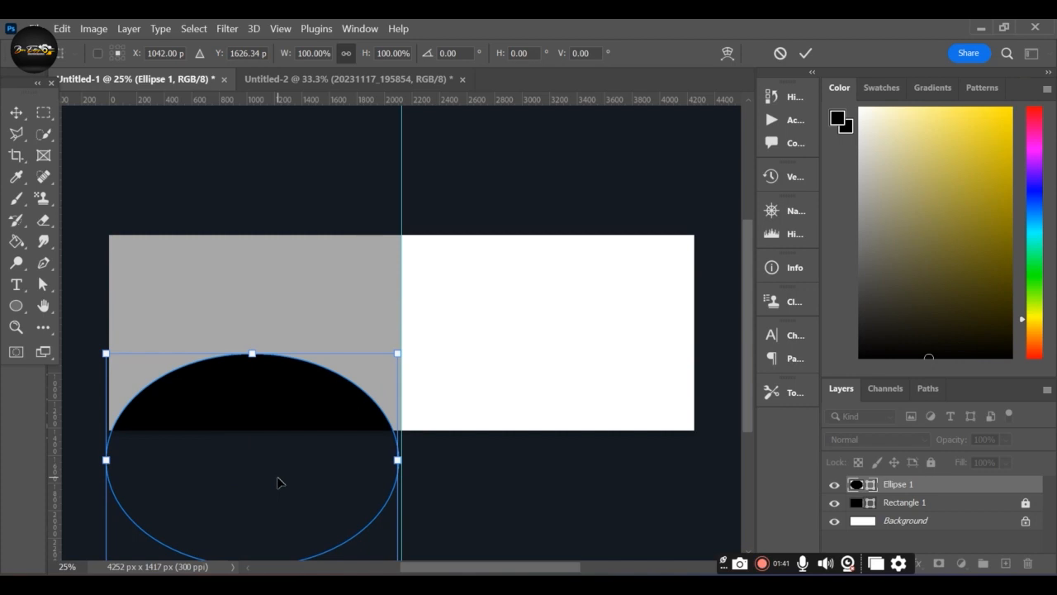
pyautogui.press('Return')
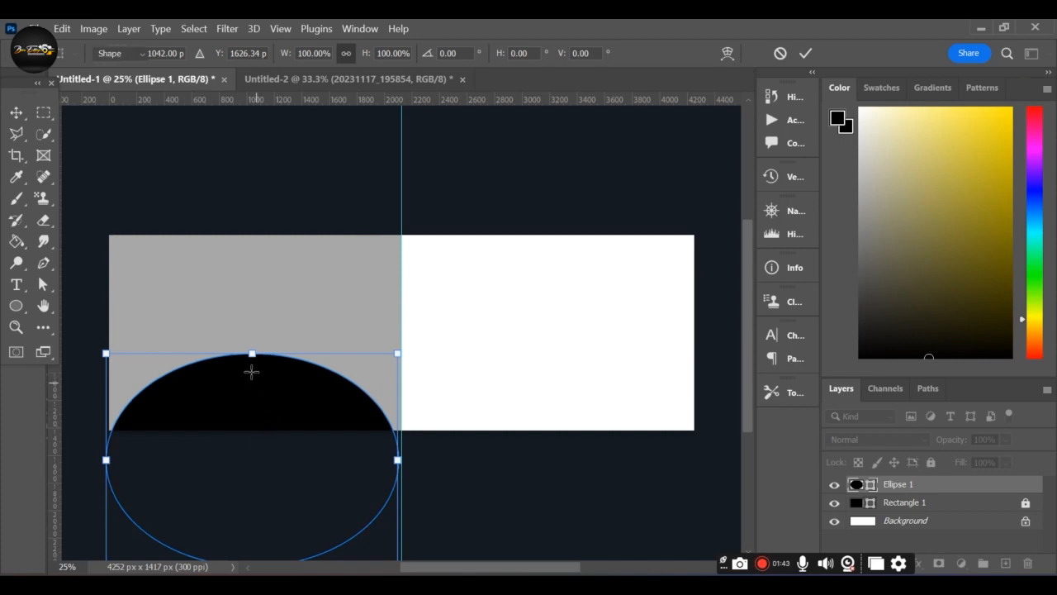
pyautogui.moveTo(248, 347)
pyautogui.mouseDown()
pyautogui.moveTo(250, 413)
pyautogui.moveTo(246, 403)
pyautogui.mouseUp()
pyautogui.moveTo(238, 467); pyautogui.dragTo(238, 471)
pyautogui.click(448, 264)
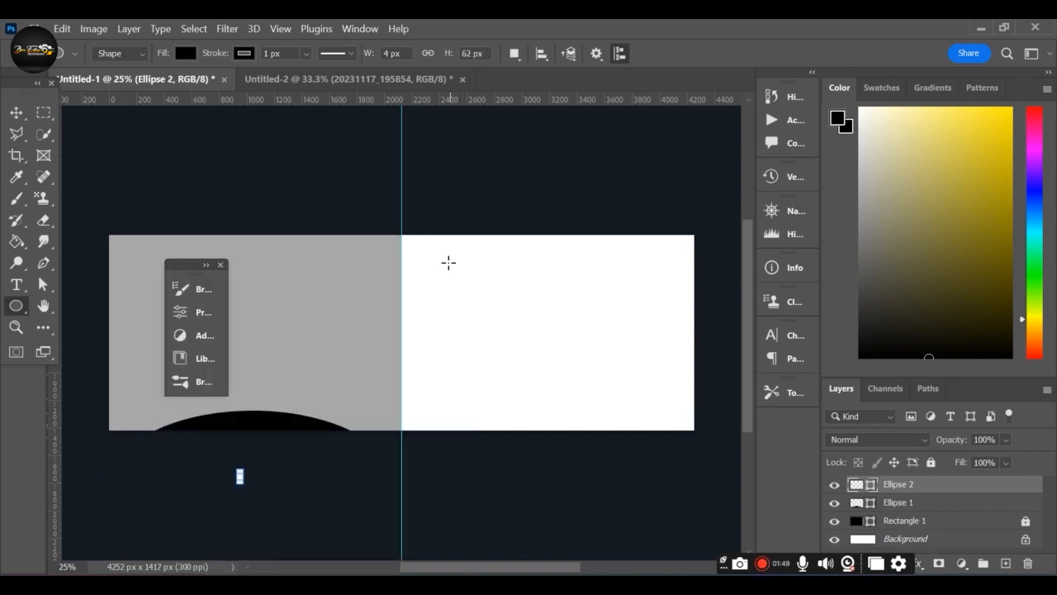
pyautogui.click(206, 265)
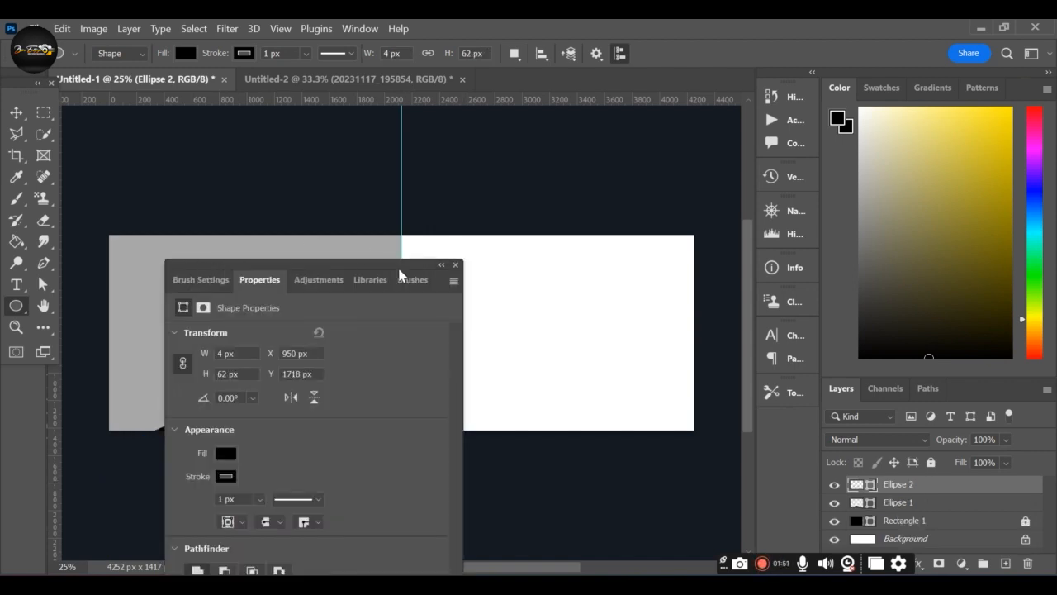
pyautogui.click(454, 263)
pyautogui.doubleClick(976, 490)
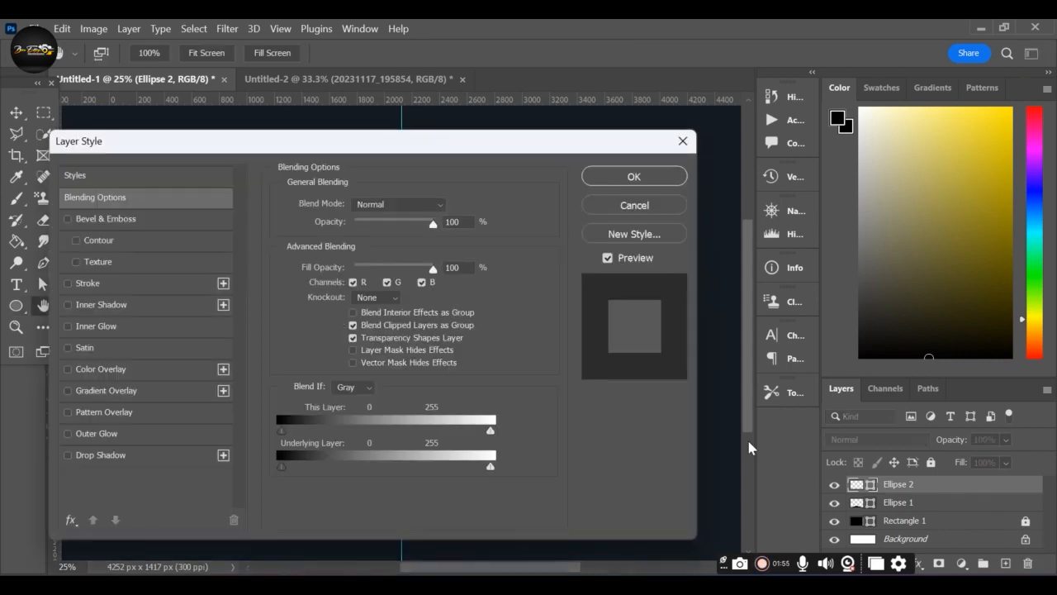
pyautogui.click(682, 140)
pyautogui.click(1027, 562)
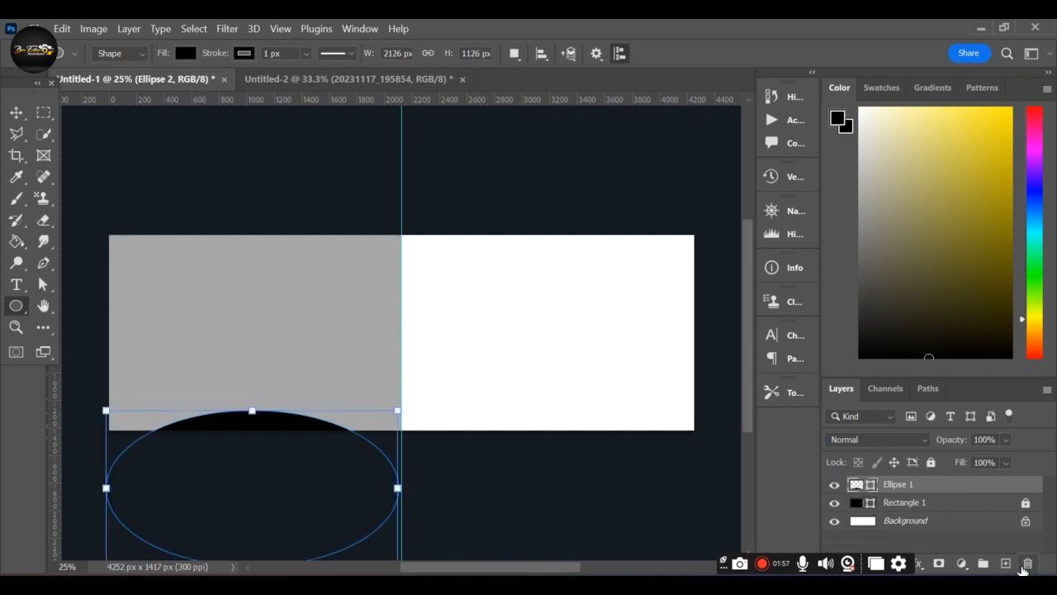
# Step: Move the flattened ellipse up to about X 1063, Y 1433 px, so its upper half overlaps the bottom of the grey rectangle
pyautogui.hotkey('ctrl', 't')
pyautogui.moveTo(261, 440); pyautogui.dragTo(266, 392)
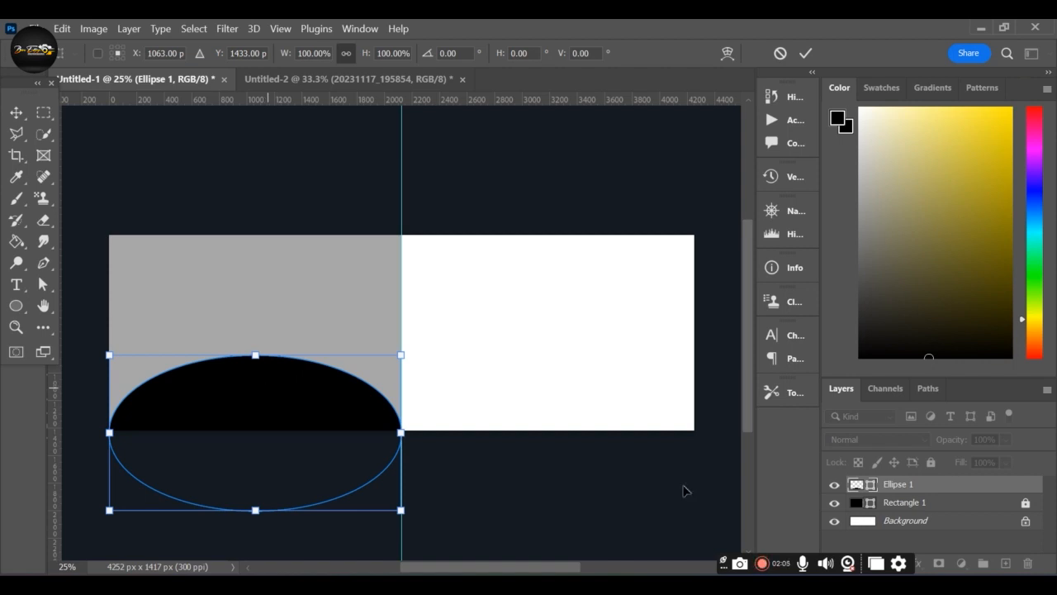
pyautogui.press('Return')
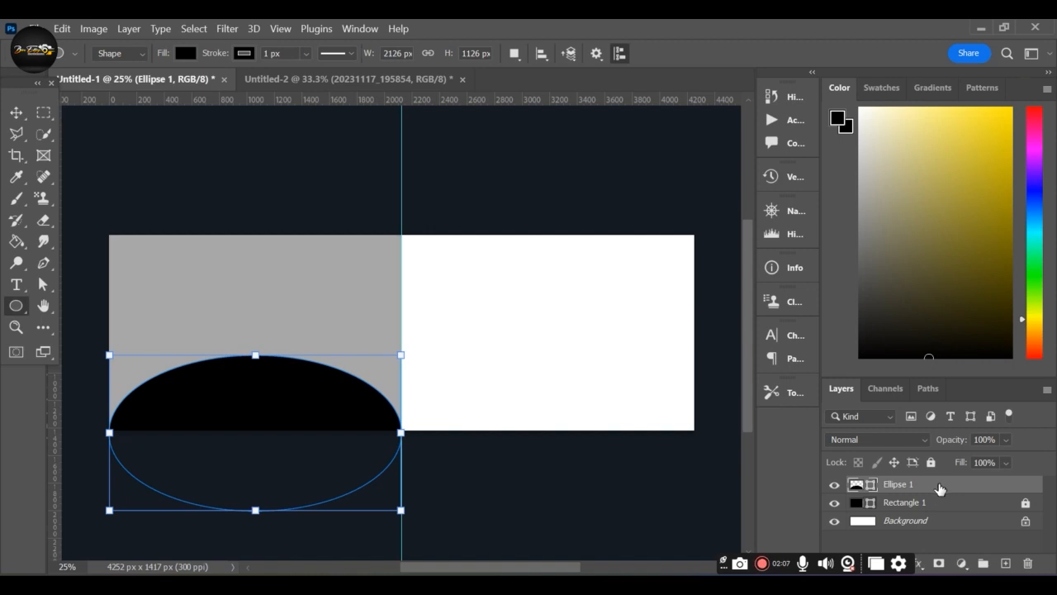
# Step: Duplicate the black ellipse layer and fill the copy with white
pyautogui.hotkey('ctrl', 'j')
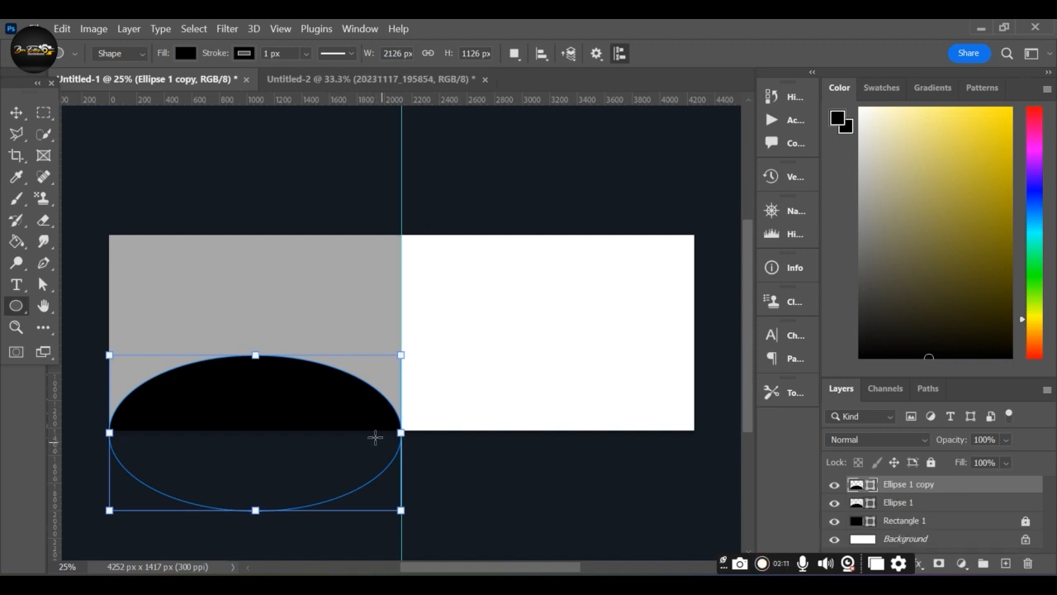
pyautogui.click(185, 53)
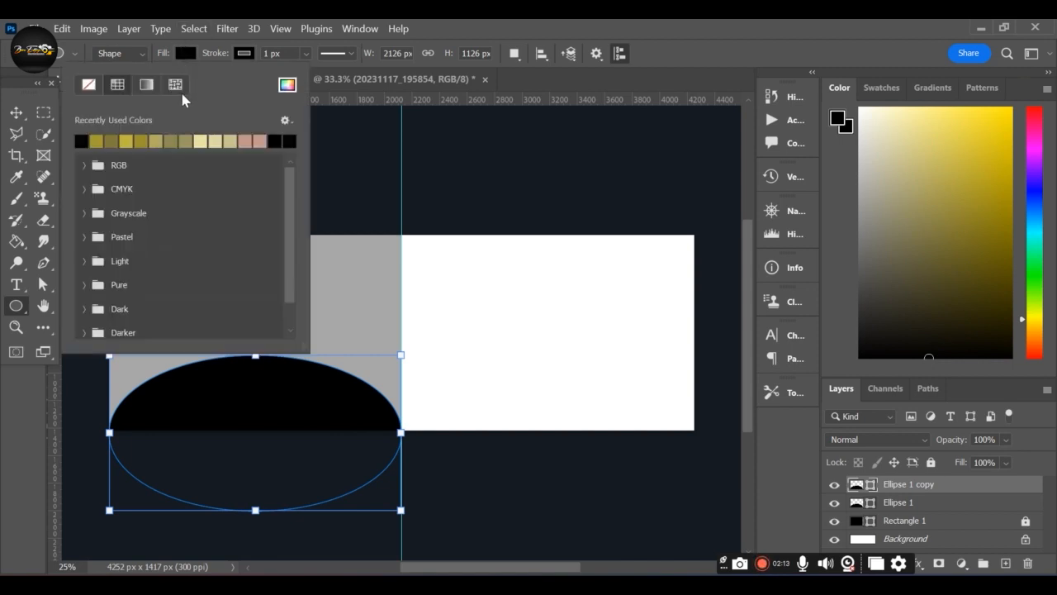
pyautogui.moveTo(899, 173); pyautogui.dragTo(834, 83)
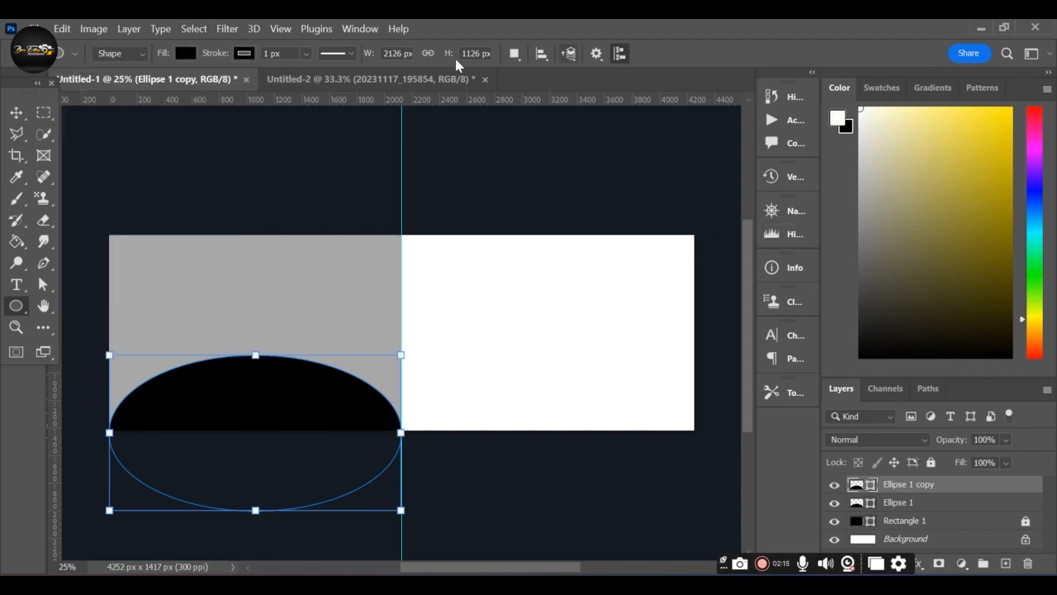
pyautogui.click(185, 53)
pyautogui.click(82, 137)
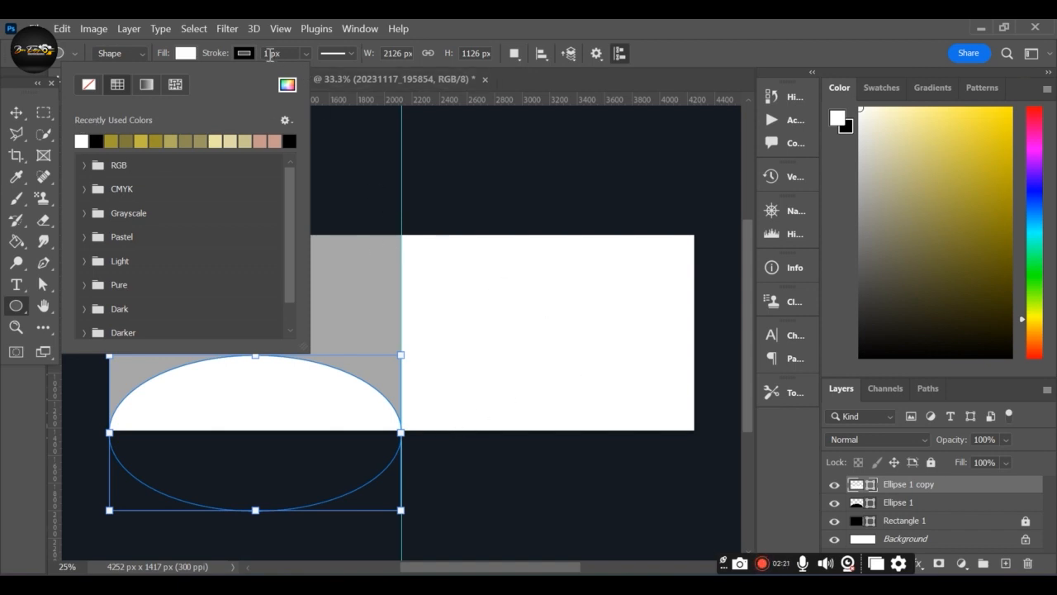
pyautogui.click(205, 60)
# Step: Place the white ellipse copy beneath the black ellipse and stretch its top edge upward to a height of about 1231 px
pyautogui.moveTo(949, 509); pyautogui.dragTo(948, 483)
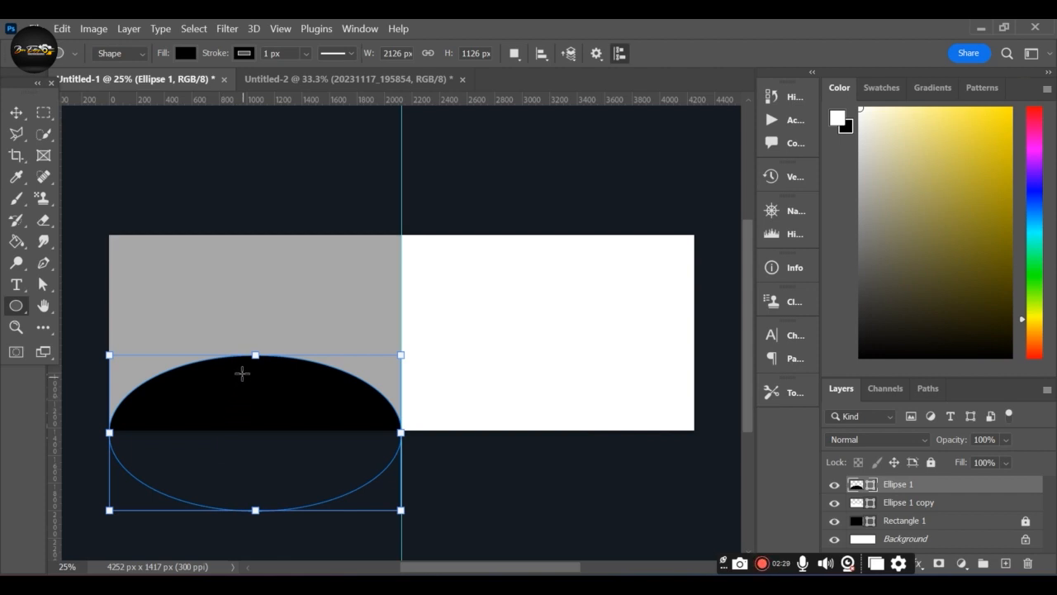
pyautogui.click(253, 352)
pyautogui.click(923, 504)
pyautogui.hotkey('ctrl', 't')
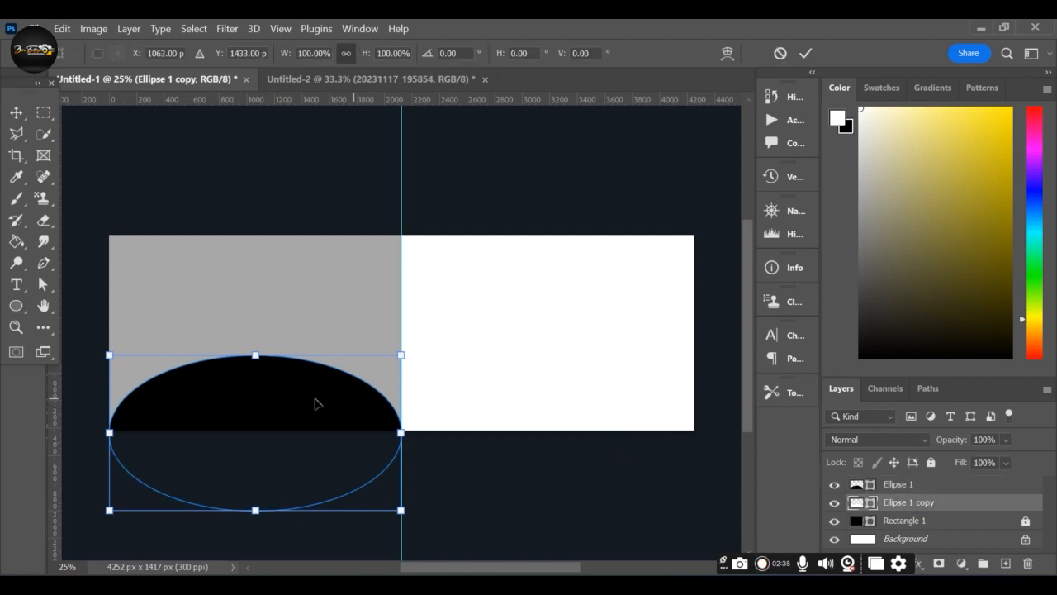
pyautogui.moveTo(254, 354); pyautogui.dragTo(257, 331)
pyautogui.press('Return')
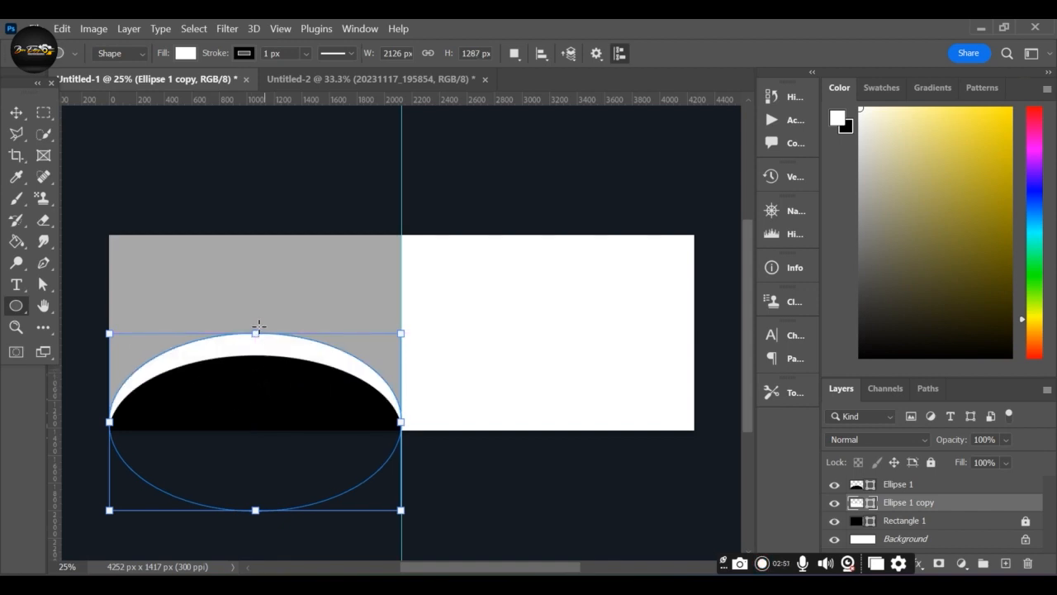
pyautogui.moveTo(255, 329); pyautogui.dragTo(255, 338)
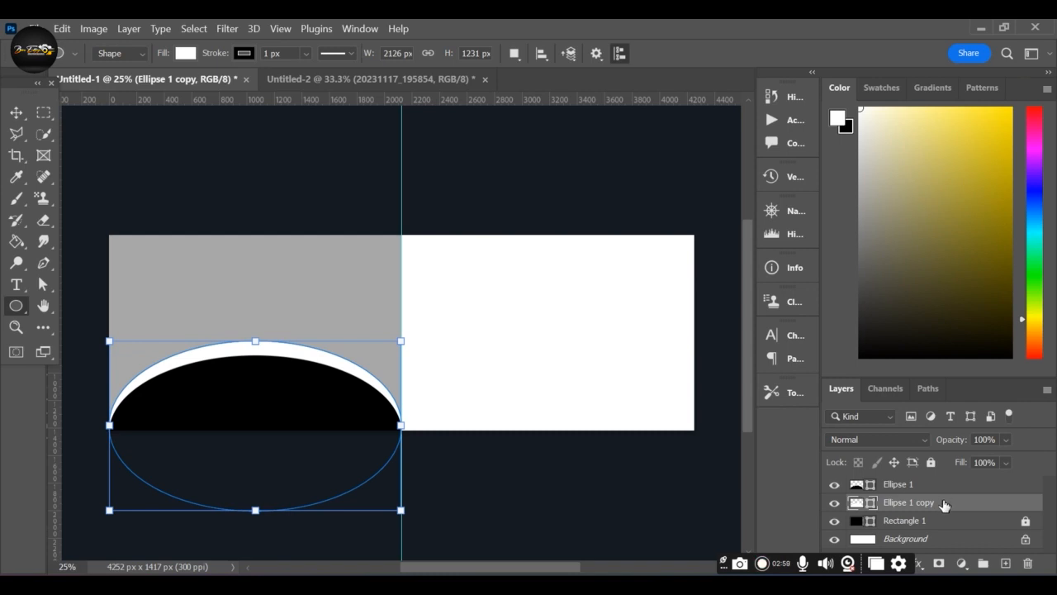
# Step: Add a 16 px inside stroke in mid grey (#868585) to the white ellipse, keeping the layer's blend mode at Normal
pyautogui.doubleClick(944, 505)
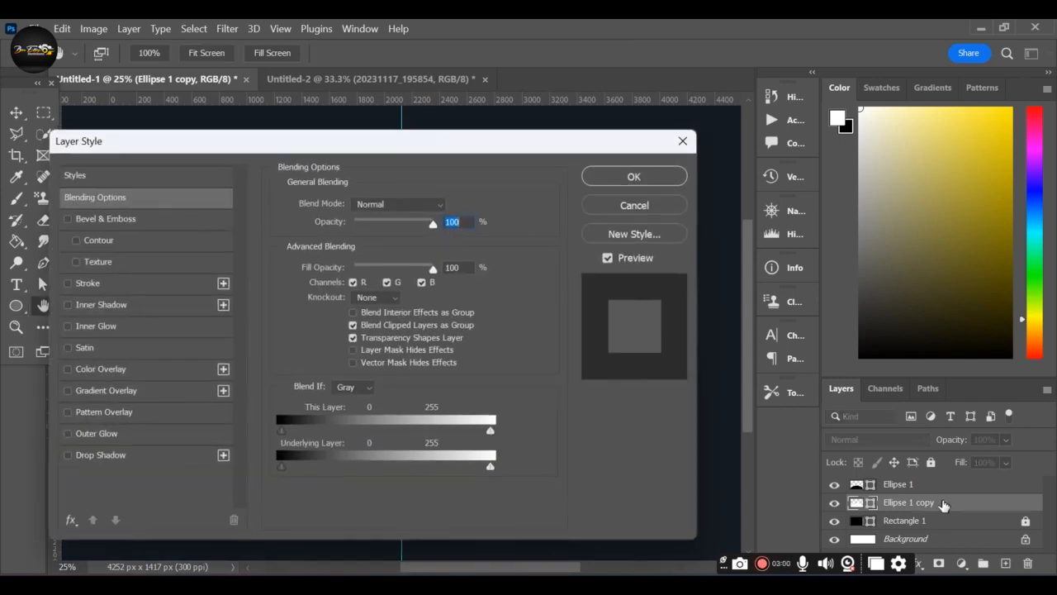
pyautogui.click(71, 284)
pyautogui.click(430, 206)
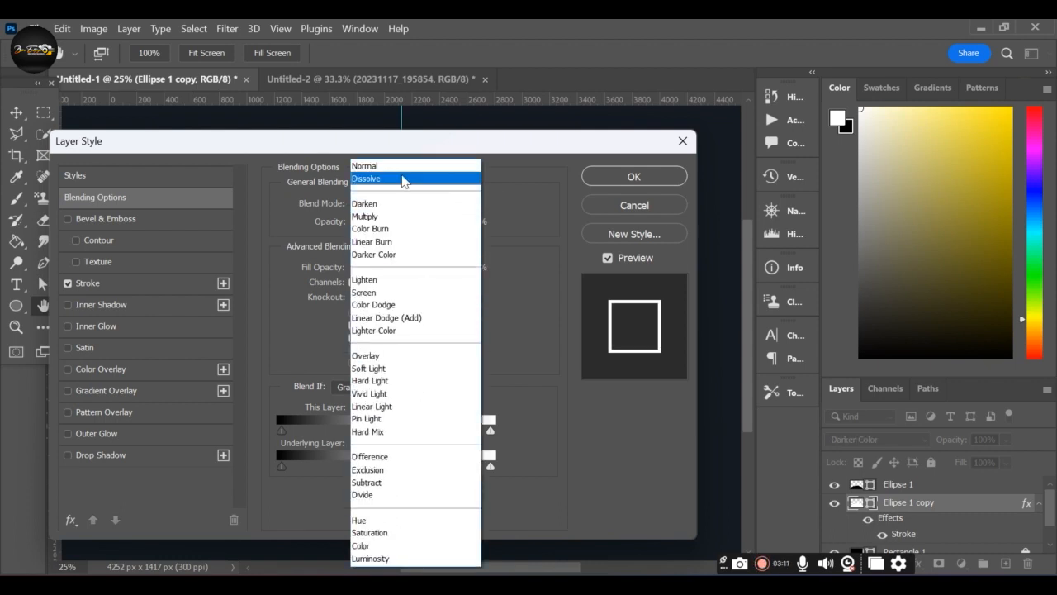
pyautogui.click(401, 168)
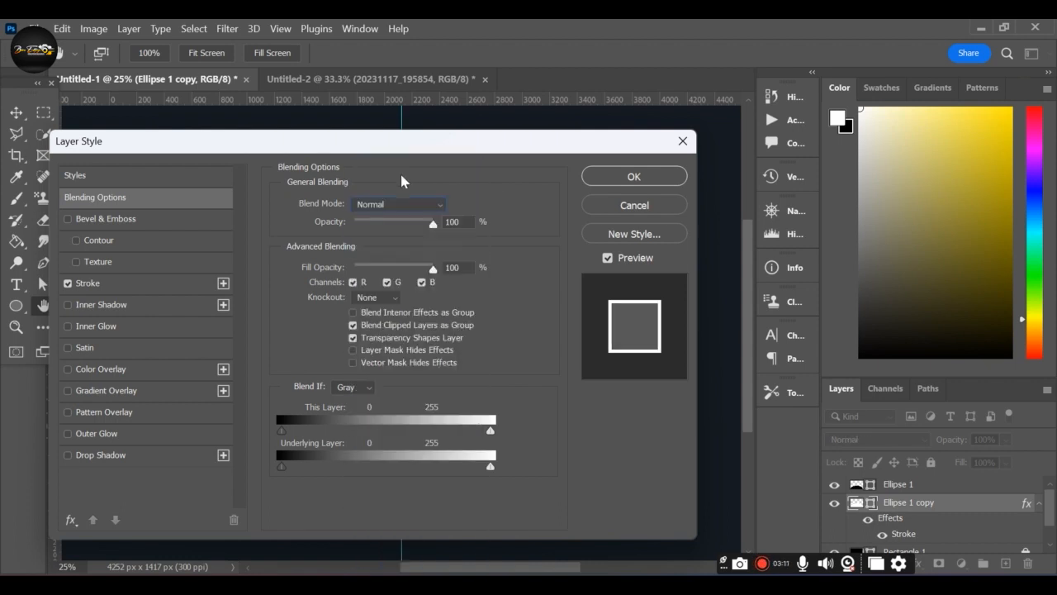
pyautogui.click(149, 285)
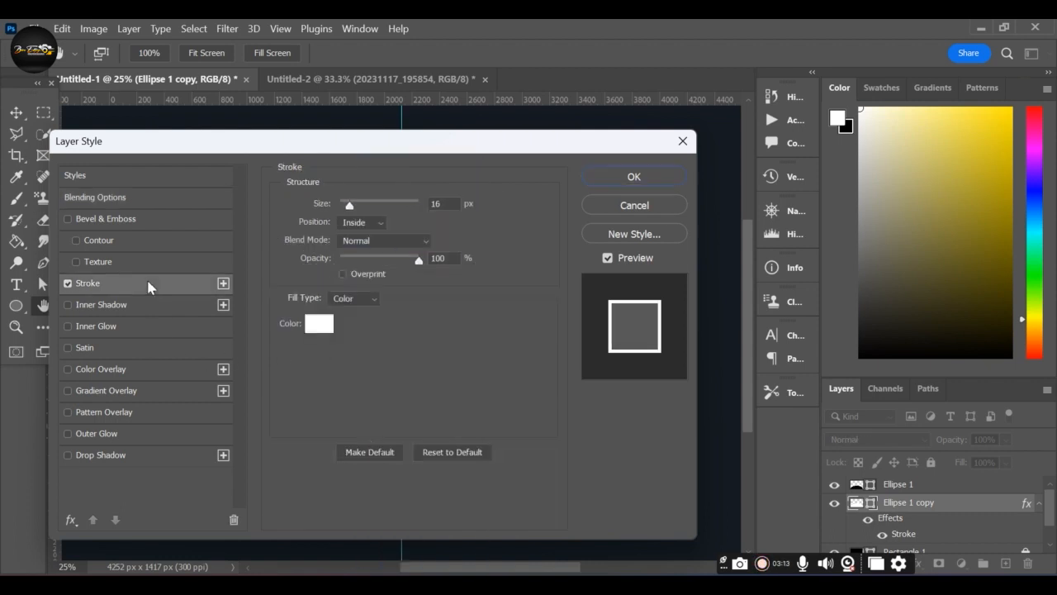
pyautogui.click(323, 327)
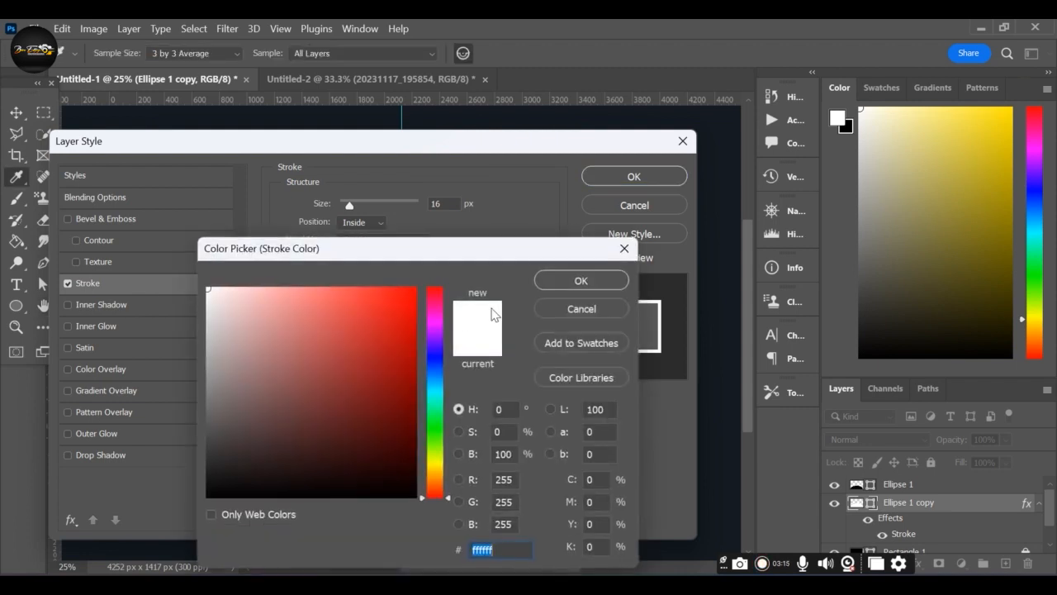
pyautogui.click(222, 384)
pyautogui.moveTo(222, 384); pyautogui.dragTo(208, 385)
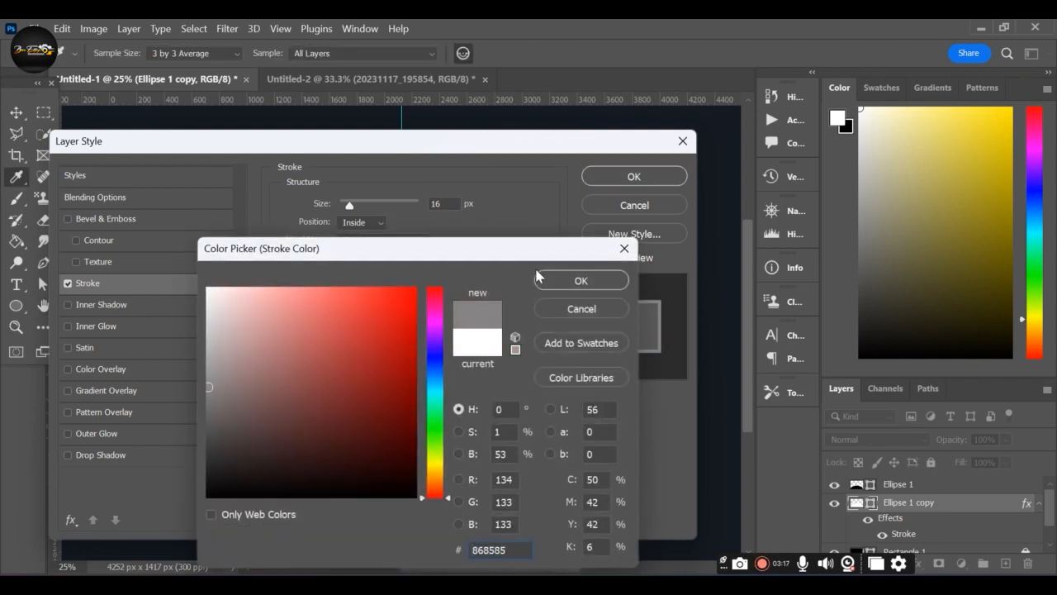
pyautogui.click(560, 281)
pyautogui.click(648, 175)
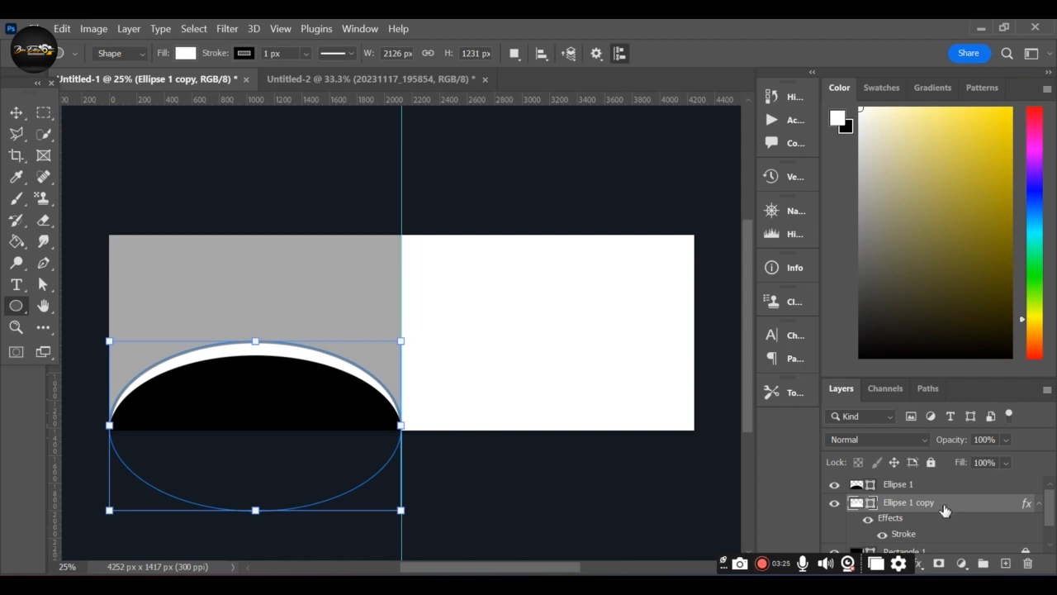
# Step: Increase the size of the white ellipse's stroke effect to 51 px
pyautogui.doubleClick(945, 510)
pyautogui.click(138, 287)
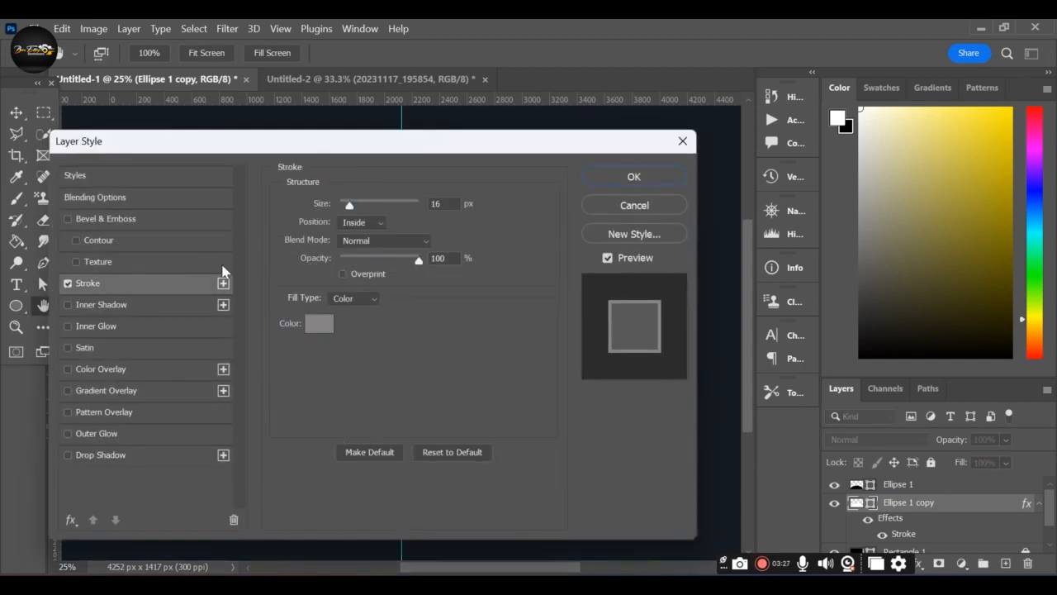
pyautogui.moveTo(352, 208)
pyautogui.mouseDown()
pyautogui.moveTo(382, 207)
pyautogui.moveTo(360, 207)
pyautogui.mouseUp()
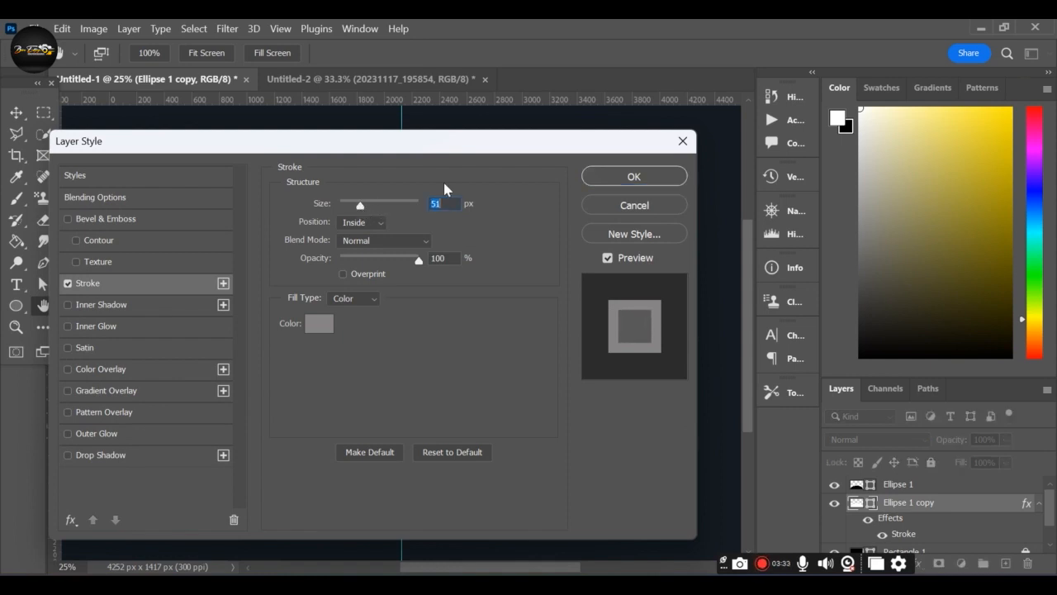
pyautogui.click(630, 176)
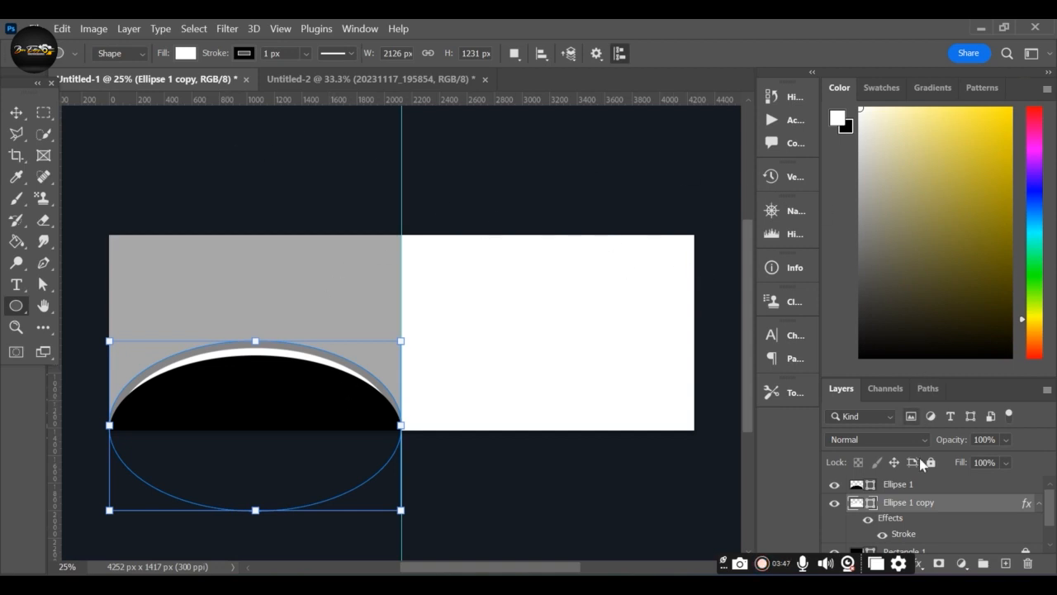
# Step: Change the white ellipse's stroke effect to a darker grey
pyautogui.doubleClick(921, 502)
pyautogui.click(969, 508)
pyautogui.doubleClick(966, 507)
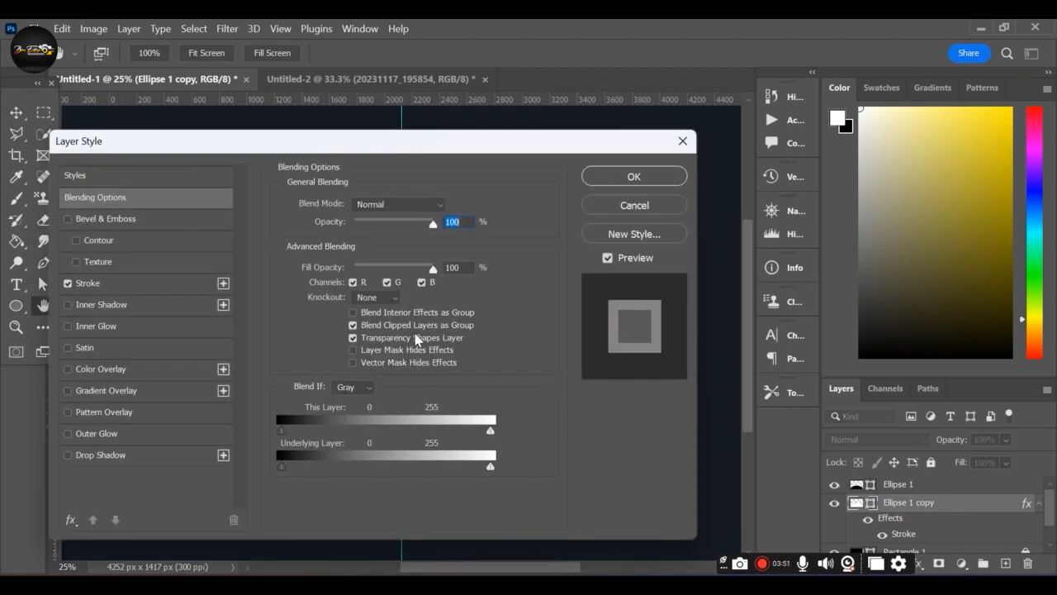
pyautogui.click(129, 281)
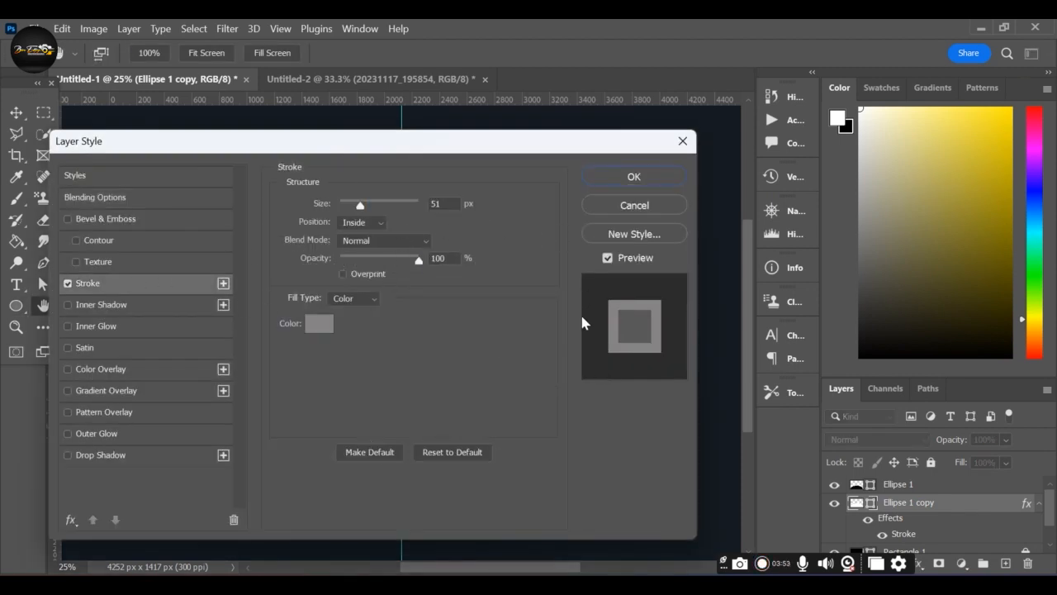
pyautogui.click(317, 324)
pyautogui.moveTo(233, 419); pyautogui.dragTo(229, 399)
pyautogui.click(218, 437)
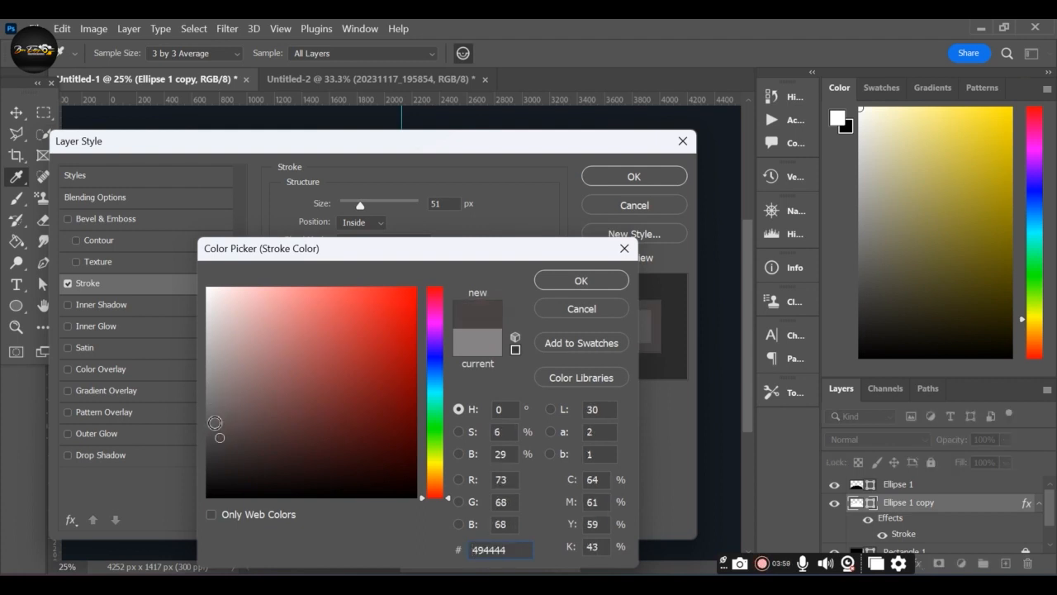
pyautogui.click(214, 423)
pyautogui.click(583, 282)
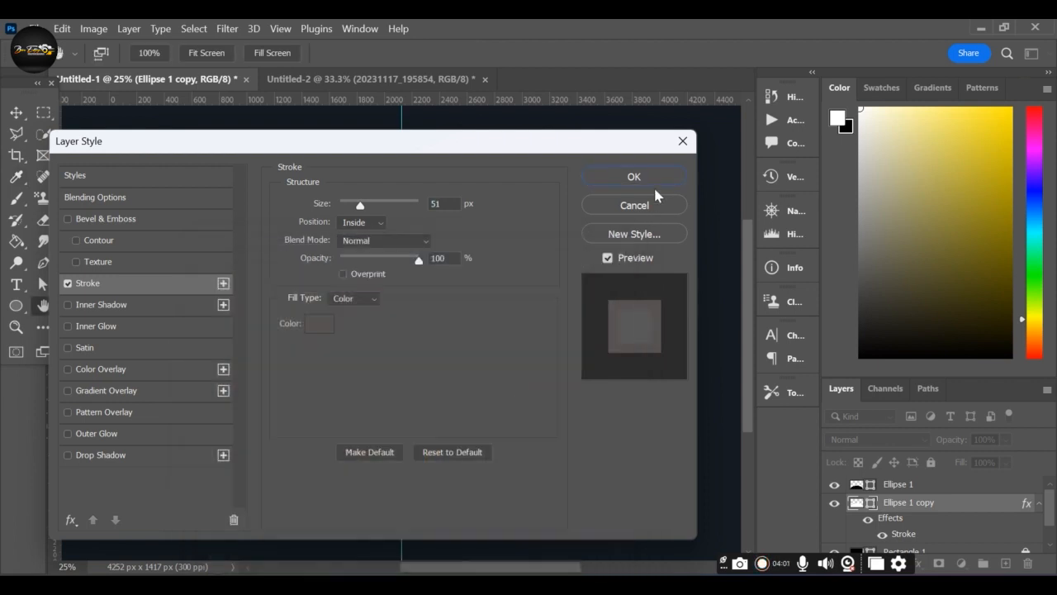
pyautogui.click(646, 173)
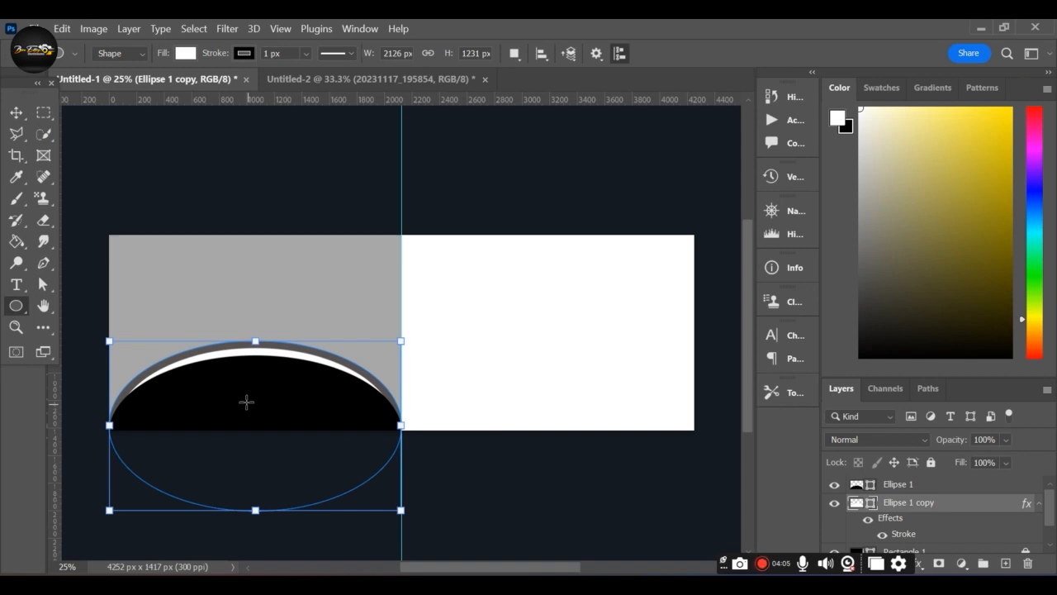
# Step: Enlarge the stroked white ellipse to about 2250 by 1316 px, so it extends slightly past the canvas's left edge and the guide
pyautogui.moveTo(253, 339); pyautogui.dragTo(253, 328)
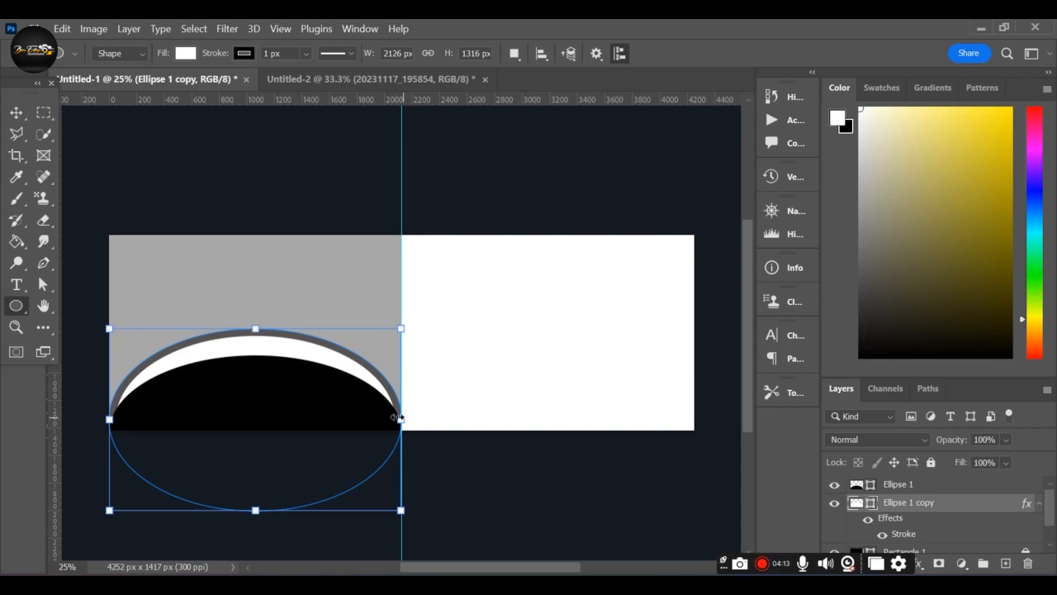
pyautogui.moveTo(400, 418); pyautogui.dragTo(368, 415)
pyautogui.hotkey('ctrl', 't')
pyautogui.press('Return')
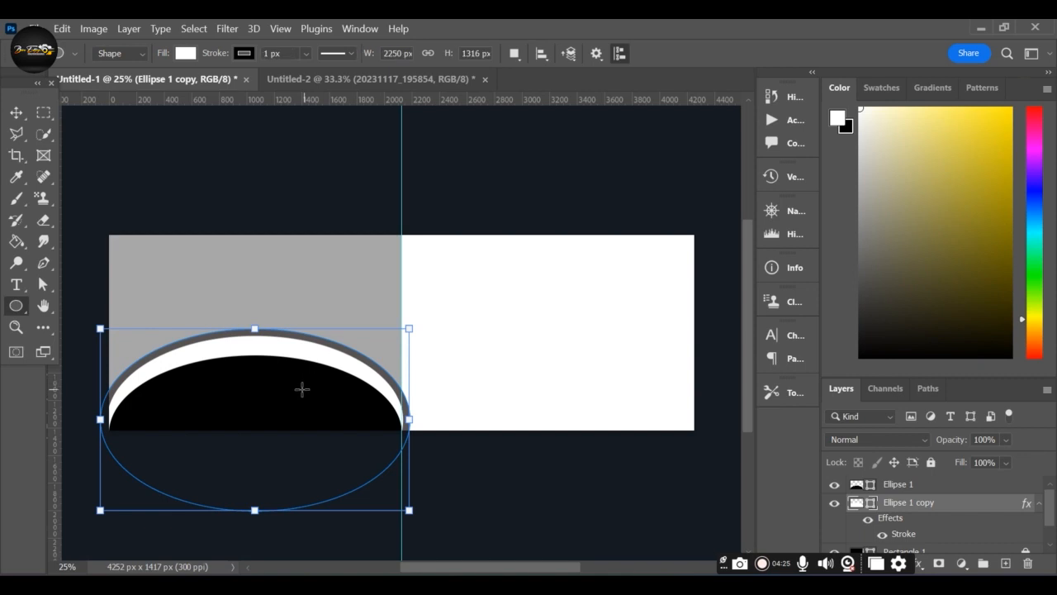
# Step: Give the black ellipse a dark grey (#494444) Color Overlay and stretch its top edge upward to a height of about 1178 px
pyautogui.click(920, 487)
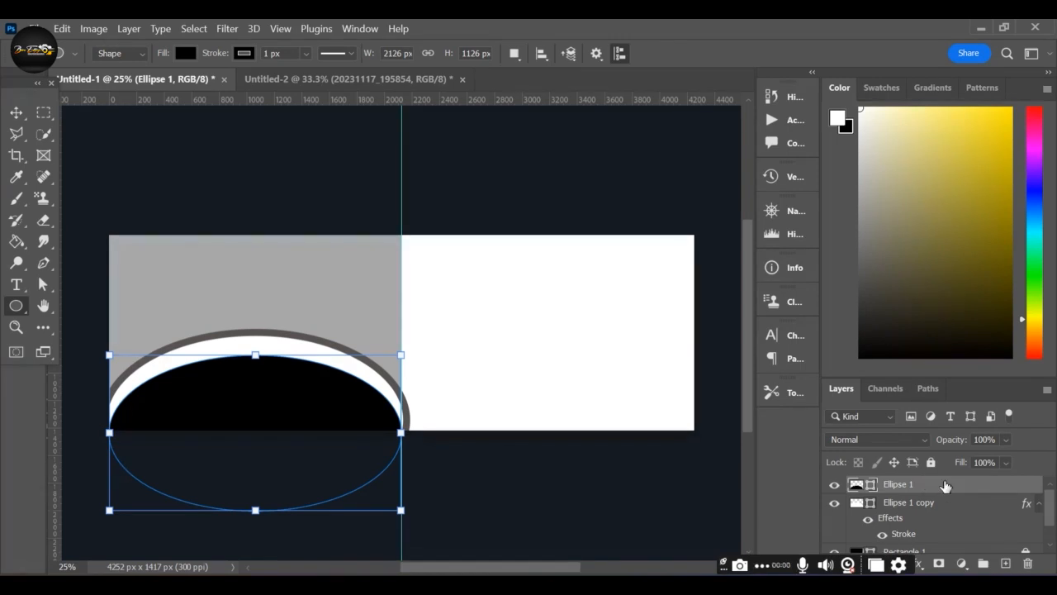
pyautogui.doubleClick(945, 485)
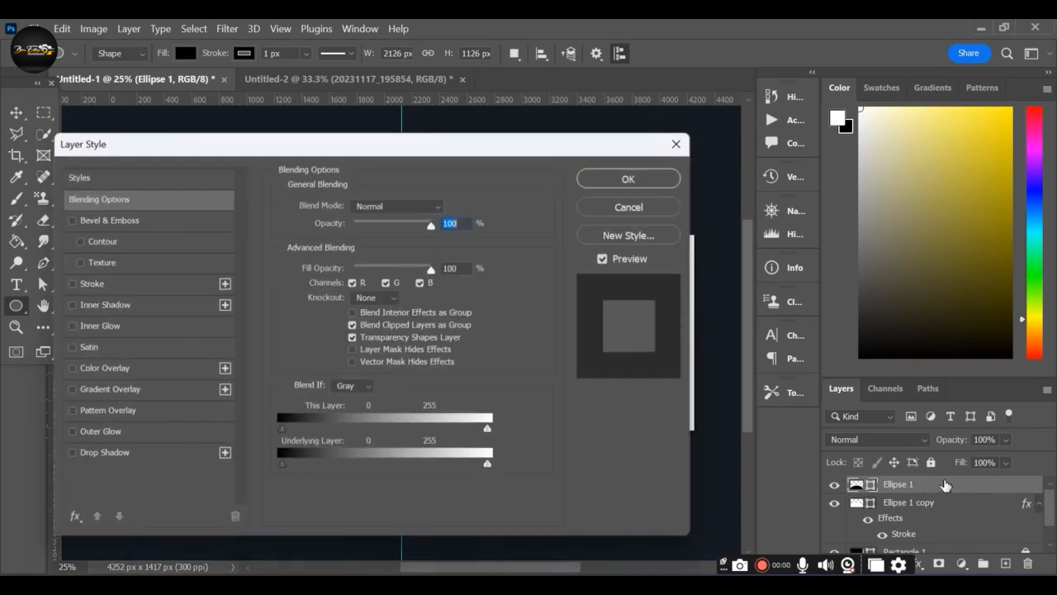
pyautogui.click(71, 367)
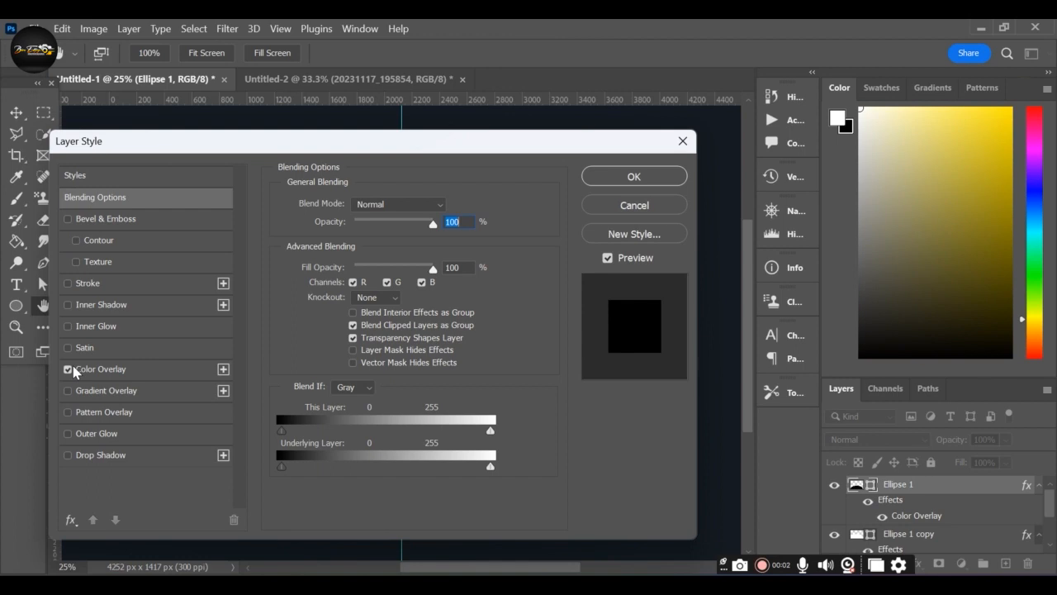
pyautogui.click(170, 373)
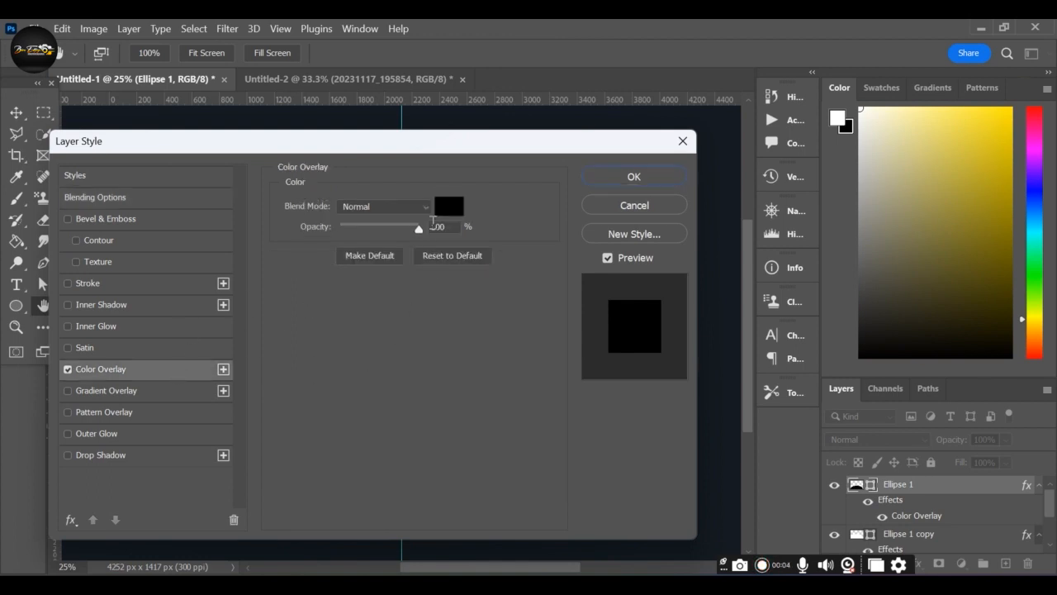
pyautogui.click(438, 206)
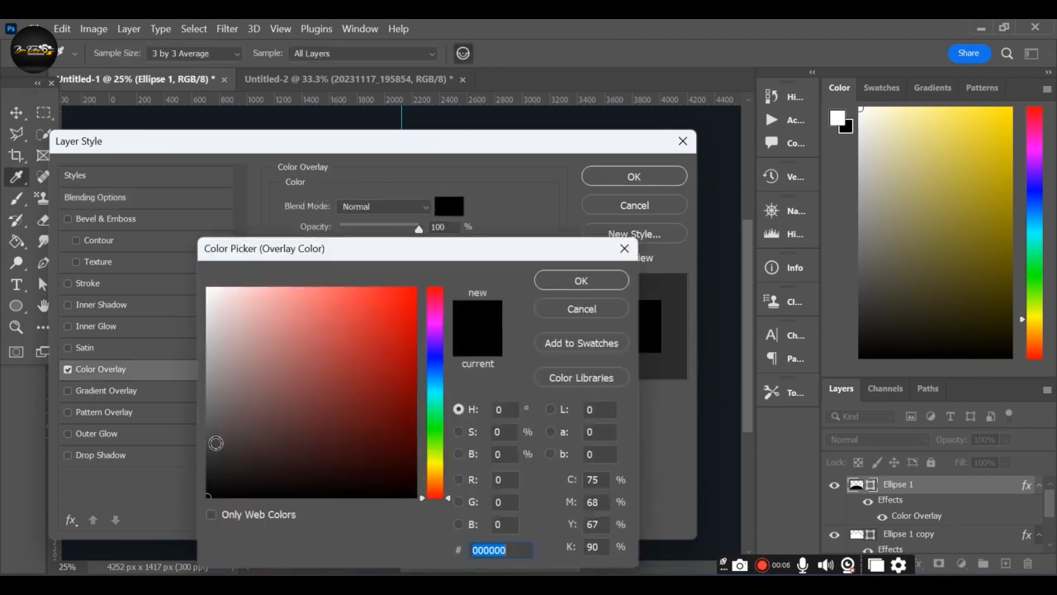
pyautogui.click(217, 436)
pyautogui.click(220, 438)
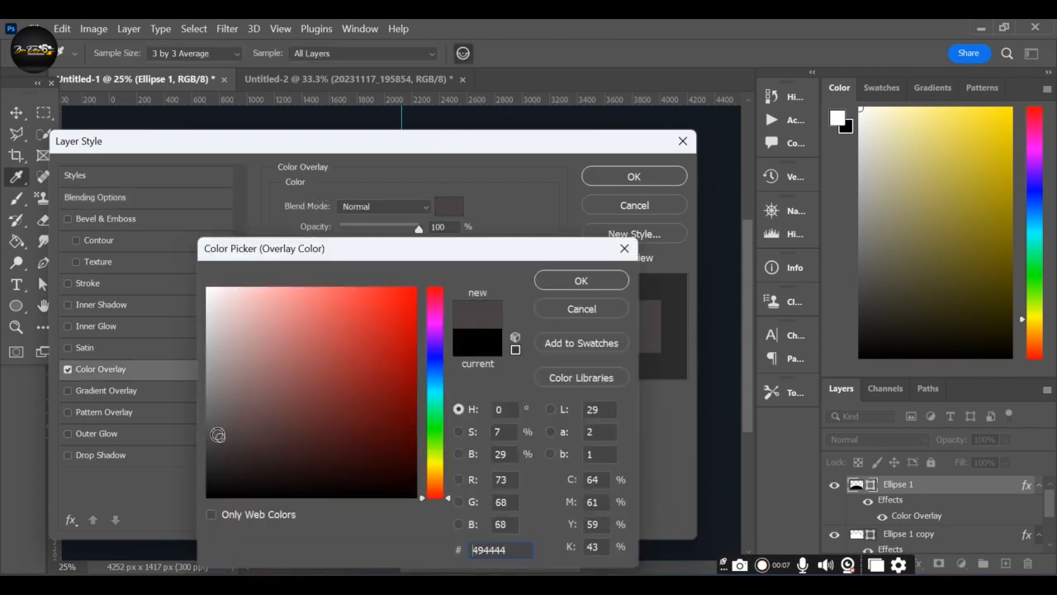
pyautogui.click(581, 281)
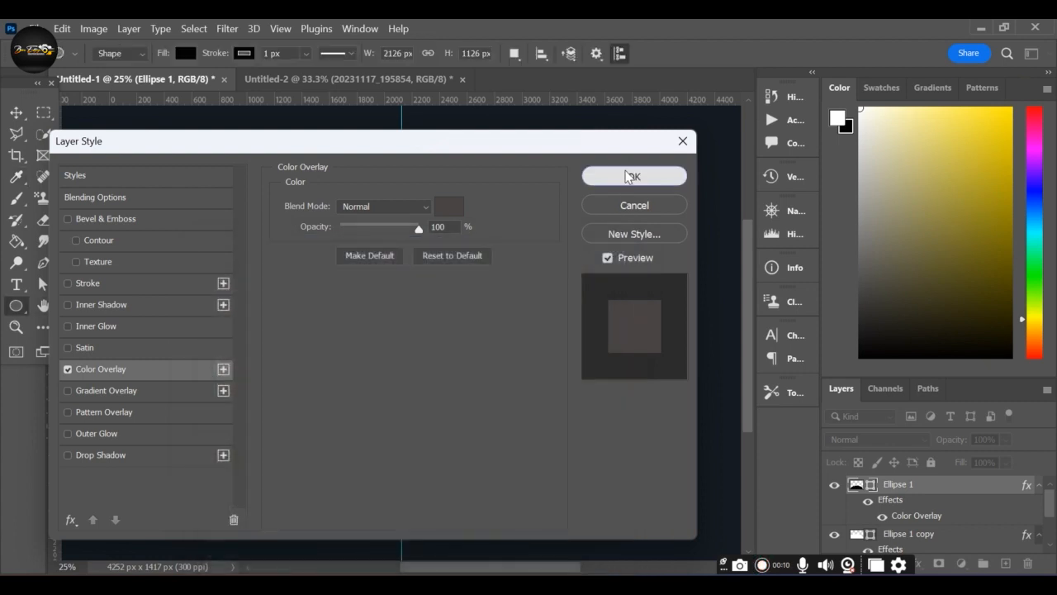
pyautogui.click(631, 176)
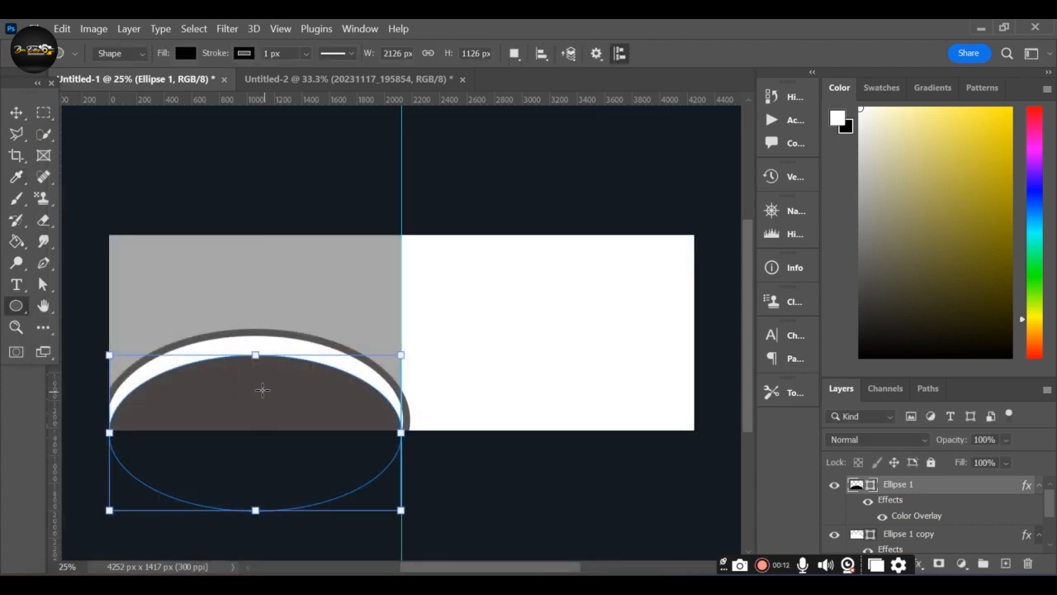
pyautogui.moveTo(256, 353); pyautogui.dragTo(258, 346)
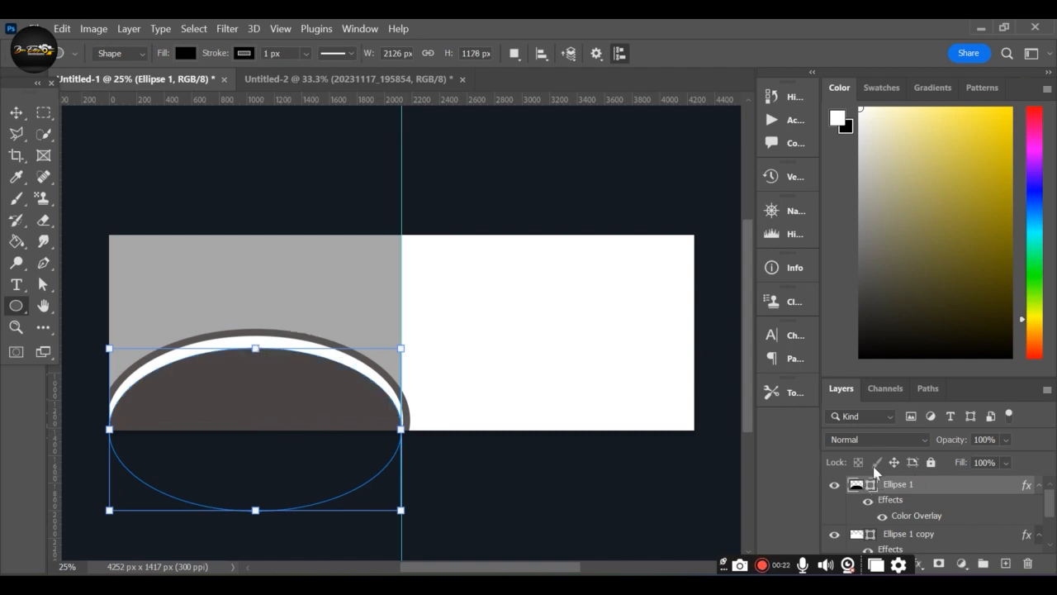
# Step: Draw a black circle of about 850 by 850 px over the centre of the left half, at about X 506, Y 404 px
pyautogui.moveTo(175, 289); pyautogui.dragTo(291, 400)
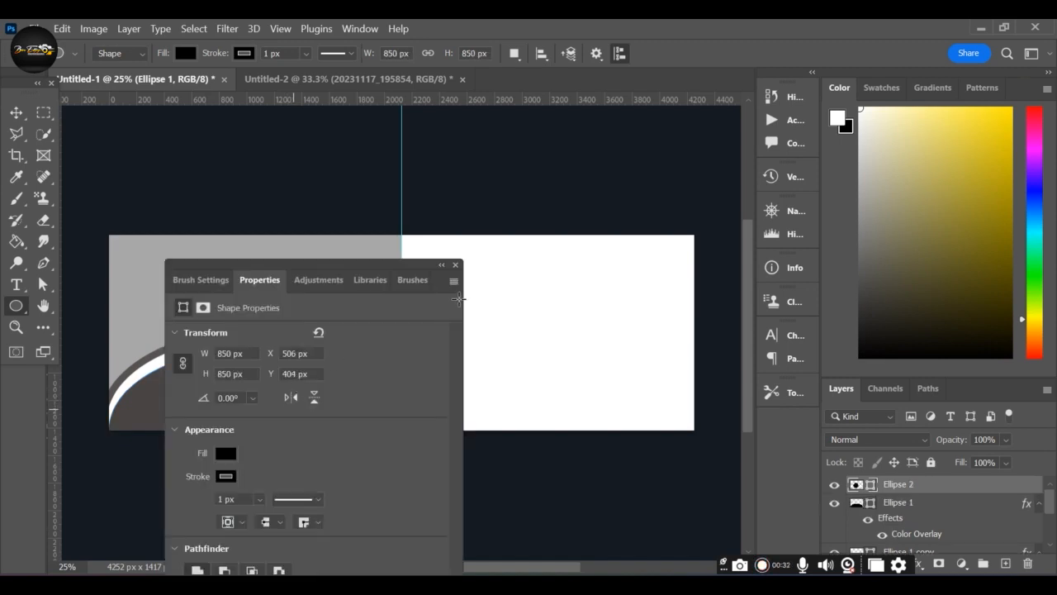
# Step: Scale the black circle to about 96.94% and reposition its centre to about X 1226, Y 591 px
pyautogui.click(454, 264)
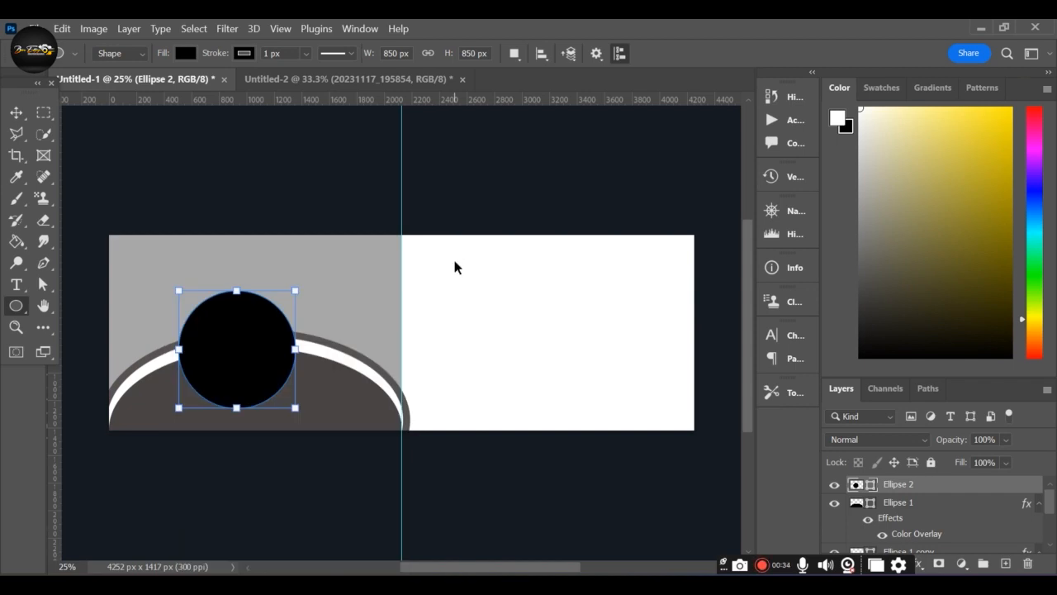
pyautogui.hotkey('ctrl', 't')
pyautogui.moveTo(263, 344); pyautogui.dragTo(313, 328)
pyautogui.moveTo(369, 386); pyautogui.dragTo(365, 382)
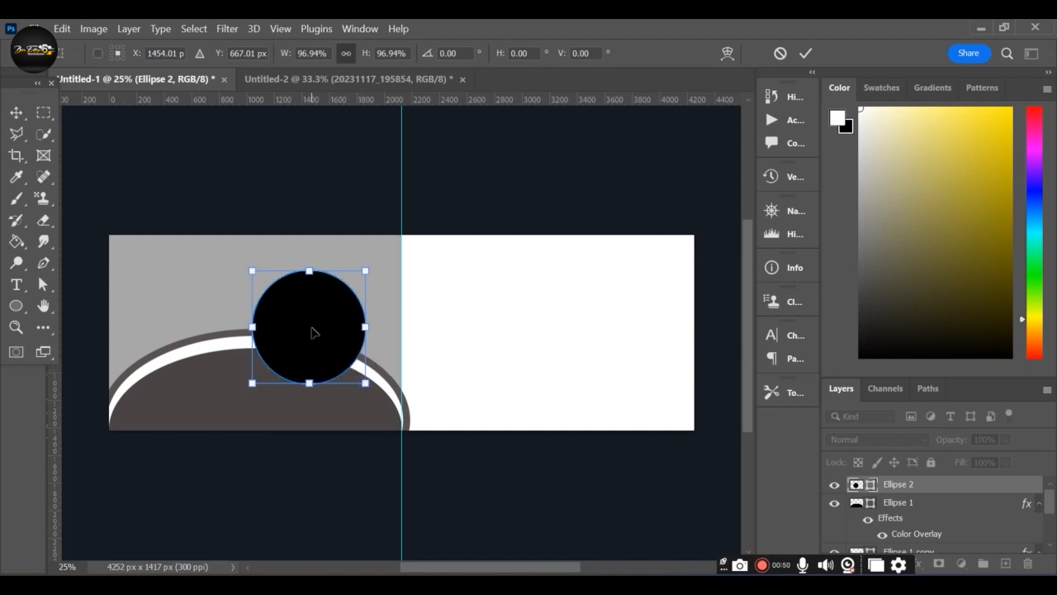
pyautogui.moveTo(312, 332); pyautogui.dragTo(280, 322)
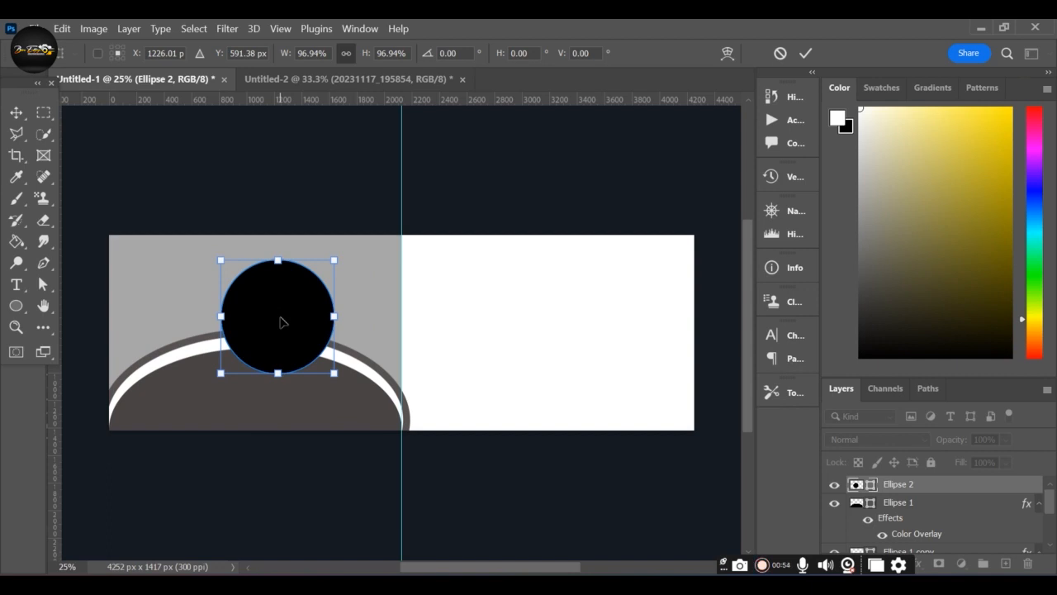
pyautogui.click(929, 491)
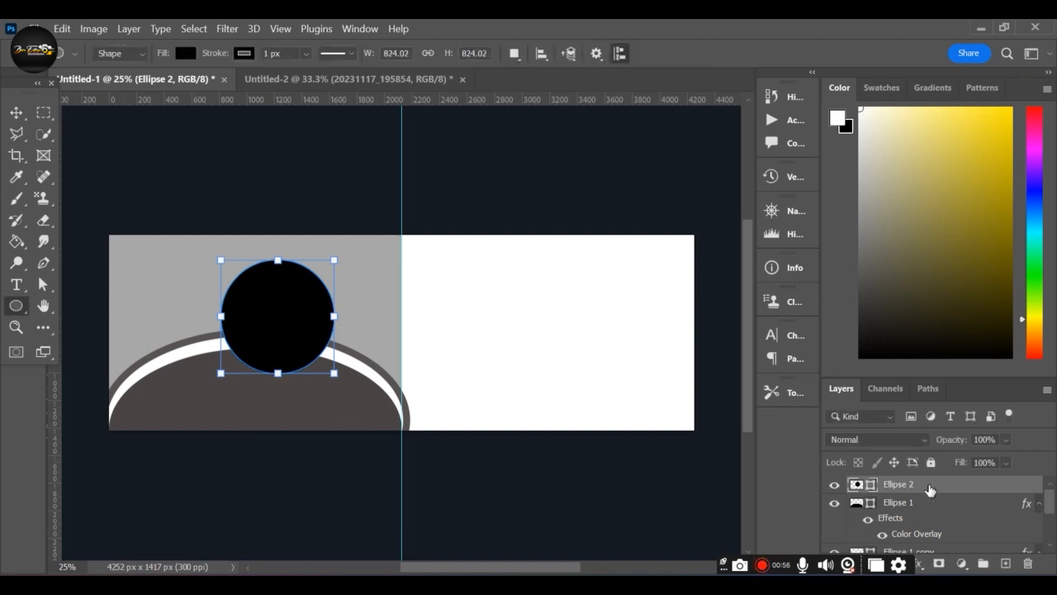
# Step: Duplicate the black circle, scale the copy to about 90.8% and place it left of the original at about X 540, Y 680 px
pyautogui.hotkey('ctrl', 'j')
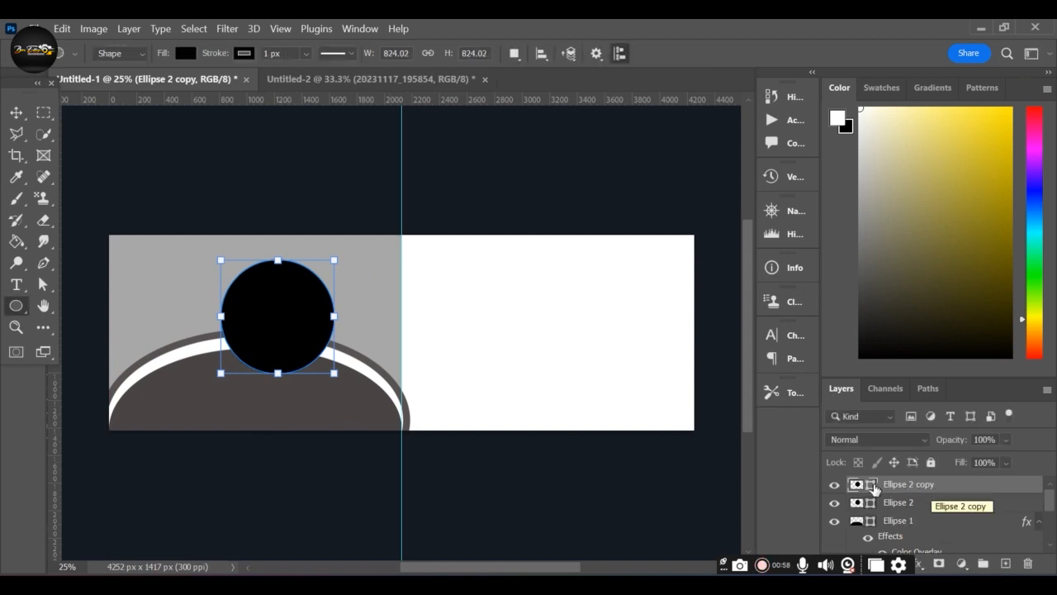
pyautogui.hotkey('ctrl', 't')
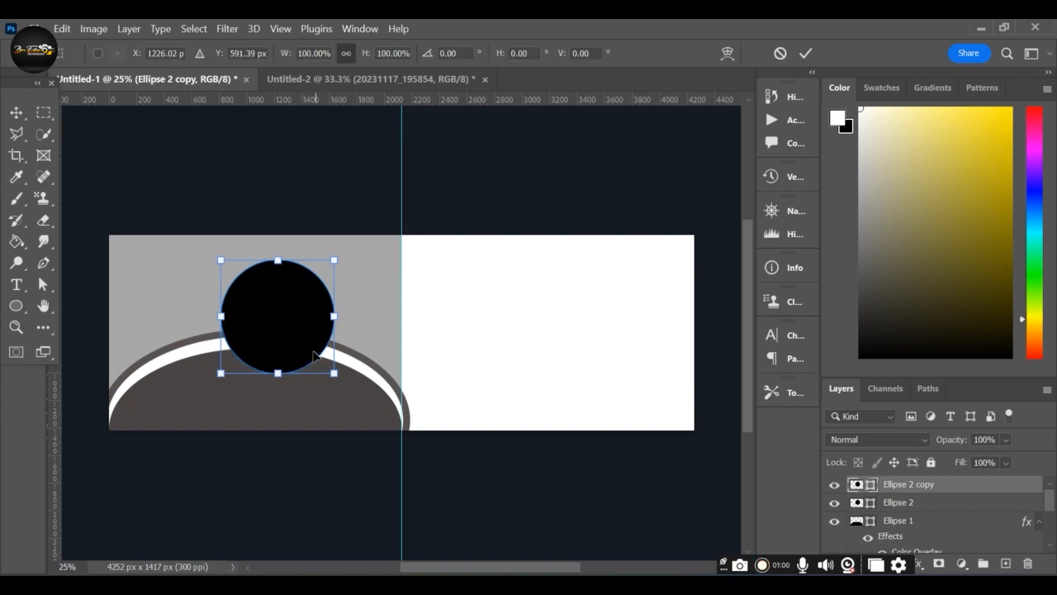
pyautogui.moveTo(281, 334); pyautogui.dragTo(181, 349)
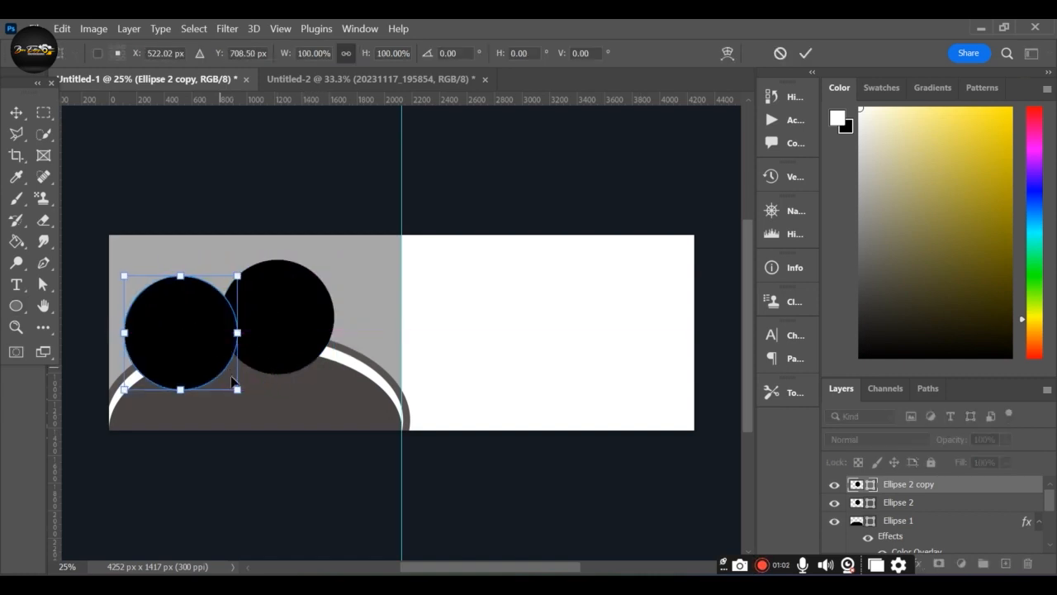
pyautogui.moveTo(238, 389)
pyautogui.mouseDown()
pyautogui.moveTo(221, 373)
pyautogui.moveTo(230, 383)
pyautogui.mouseUp()
pyautogui.moveTo(189, 347); pyautogui.dragTo(196, 348)
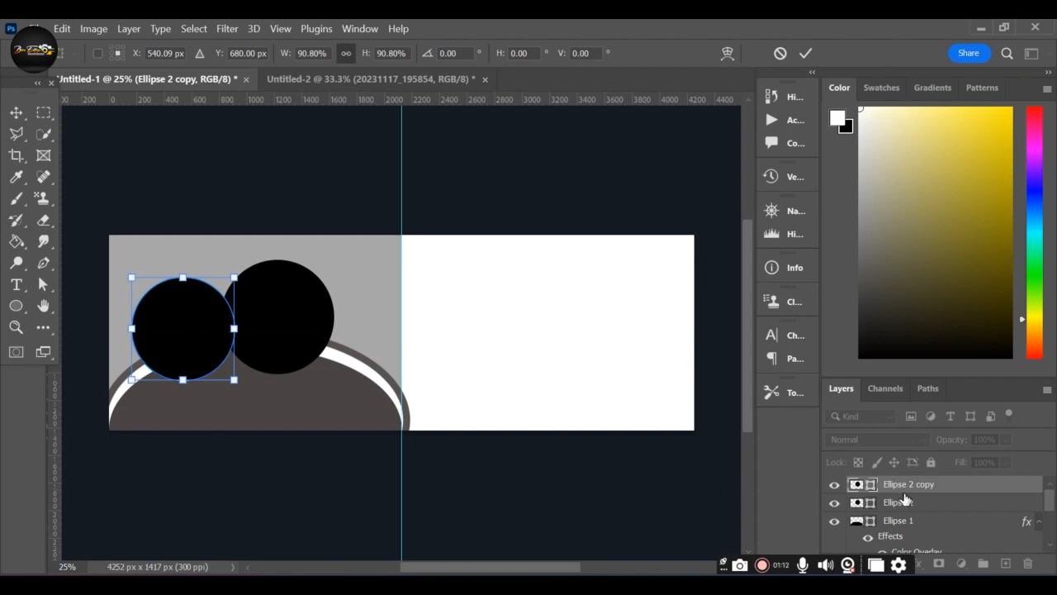
# Step: Add a white Stroke effect of 35 px, positioned inside, to the larger black circle
pyautogui.click(933, 503)
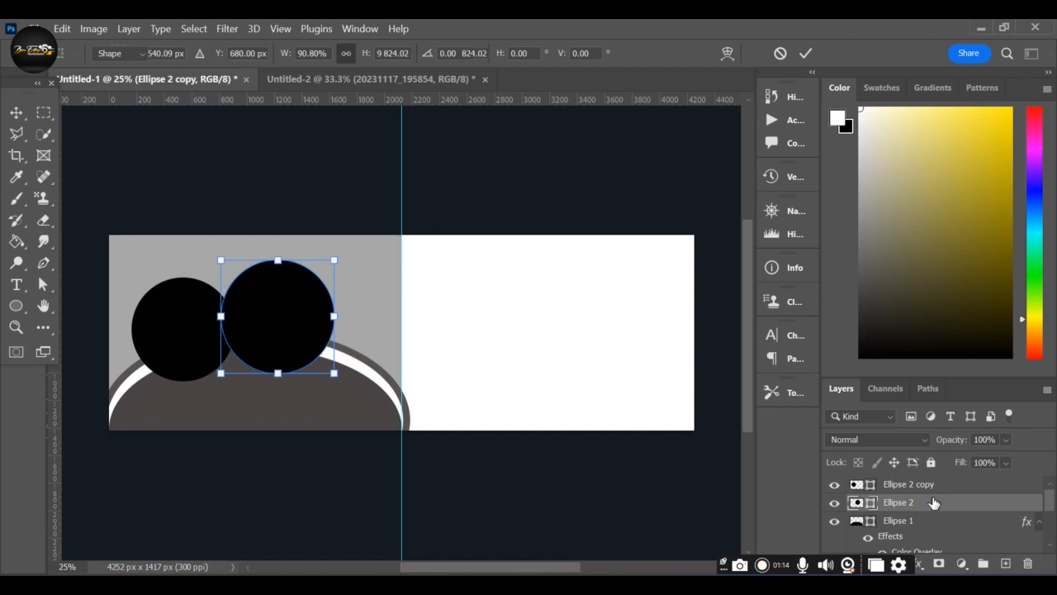
pyautogui.doubleClick(934, 503)
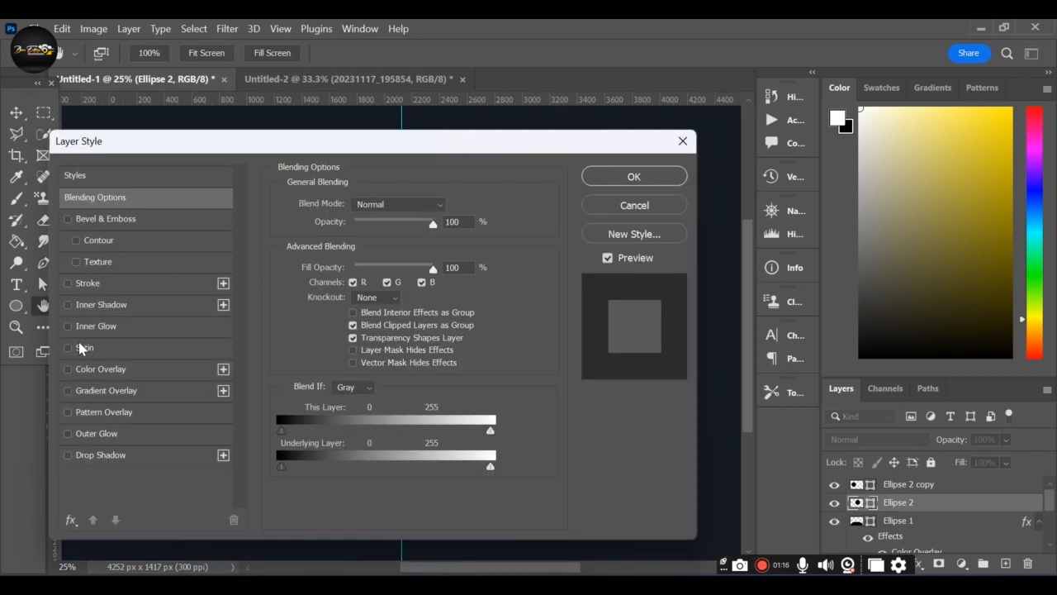
pyautogui.click(91, 371)
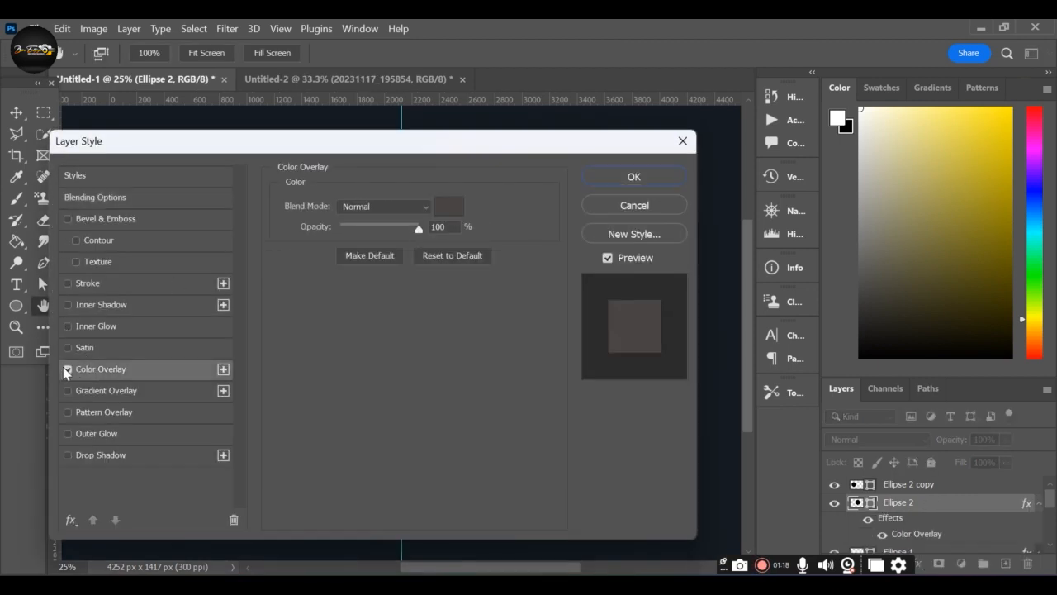
pyautogui.click(67, 369)
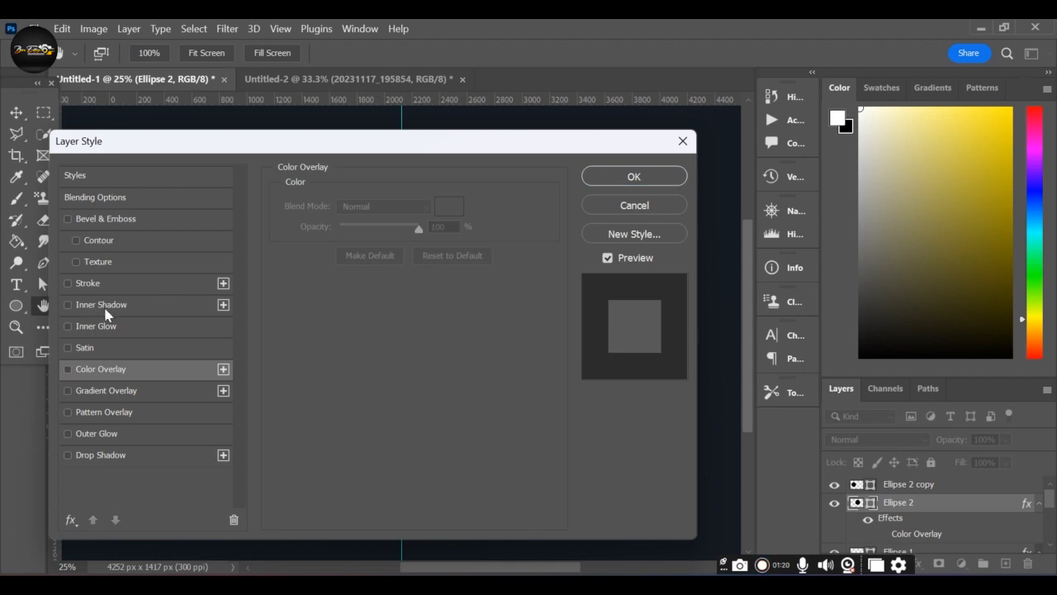
pyautogui.click(111, 282)
pyautogui.click(324, 320)
pyautogui.moveTo(323, 320); pyautogui.dragTo(205, 285)
pyautogui.click(582, 282)
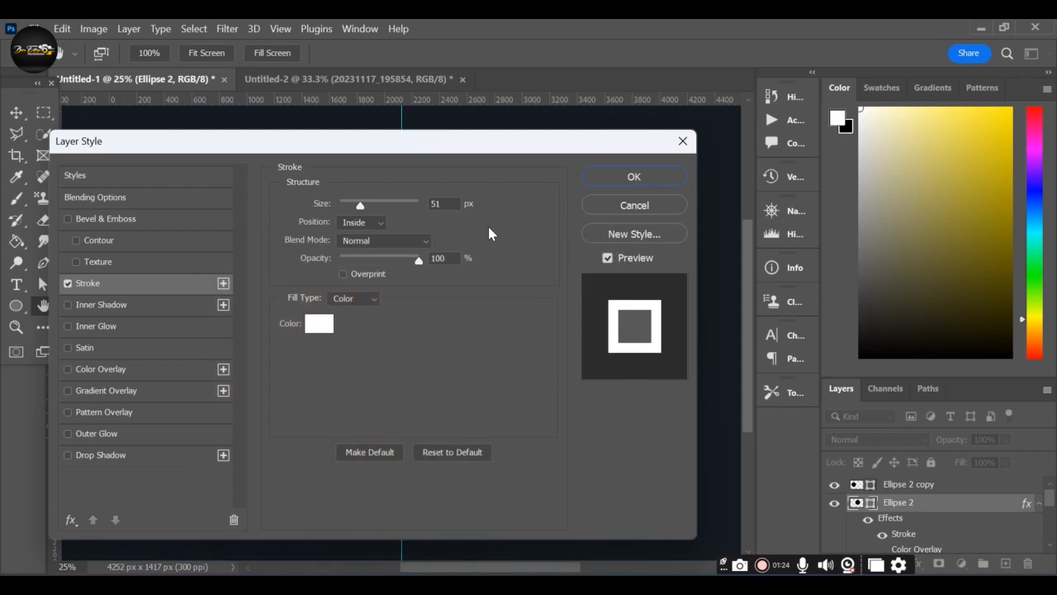
pyautogui.moveTo(364, 211); pyautogui.dragTo(354, 207)
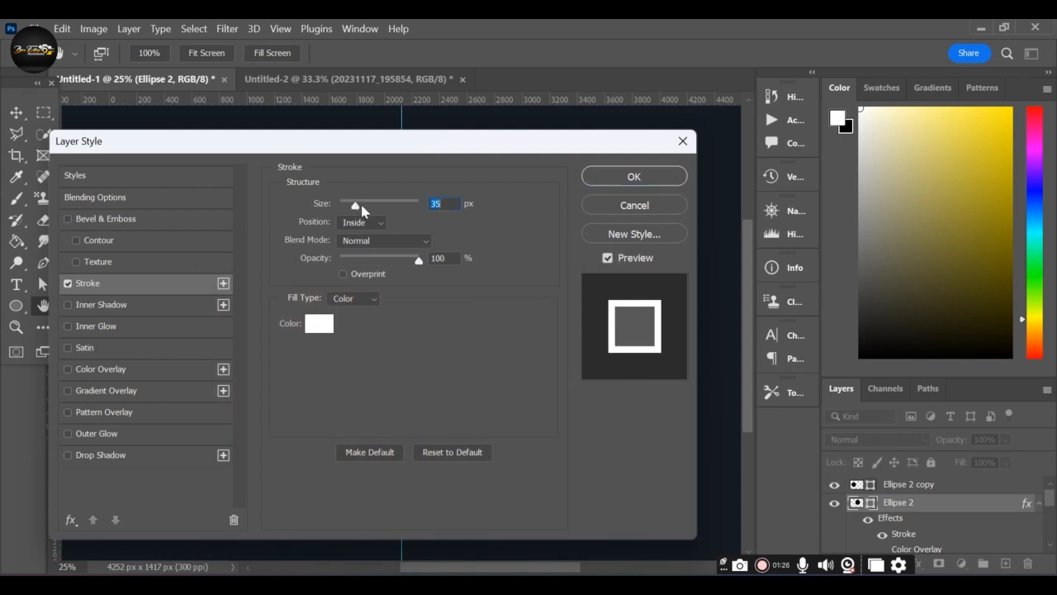
pyautogui.click(629, 178)
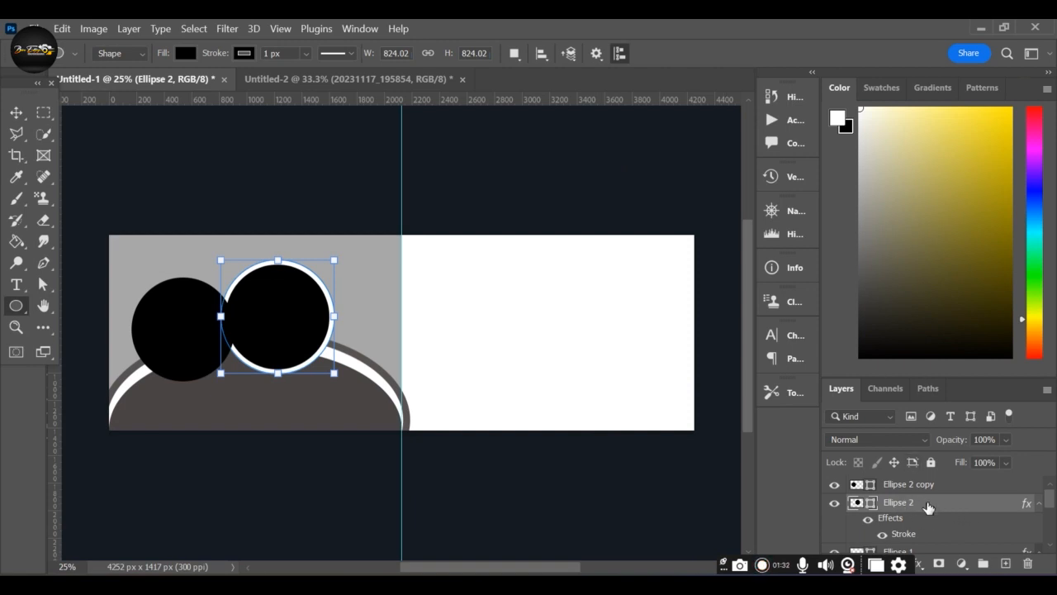
# Step: Set the larger circle's white stroke size to 49 px
pyautogui.doubleClick(928, 504)
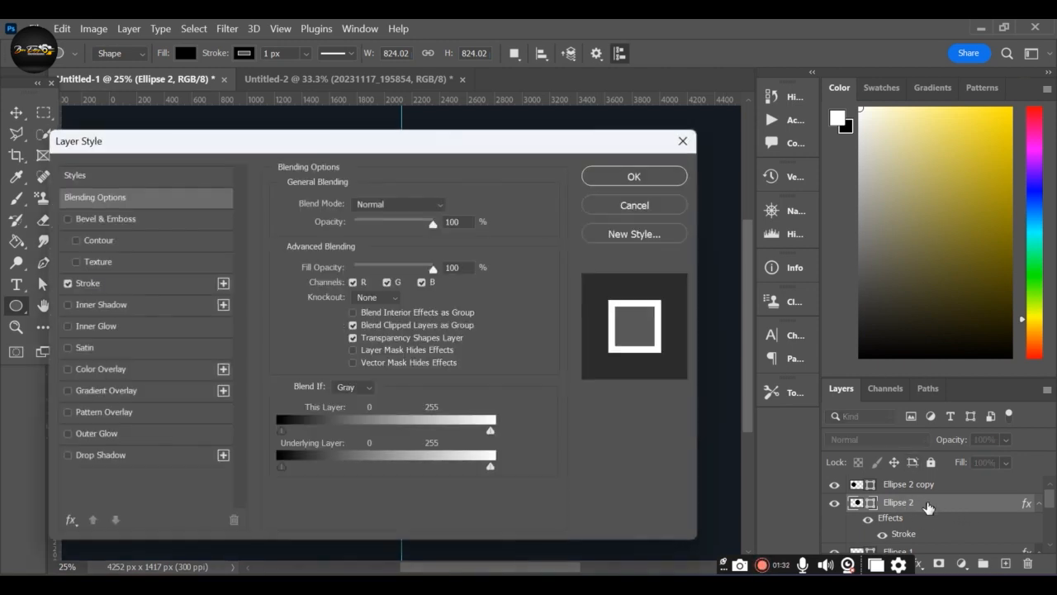
pyautogui.click(102, 281)
pyautogui.moveTo(356, 208); pyautogui.dragTo(360, 209)
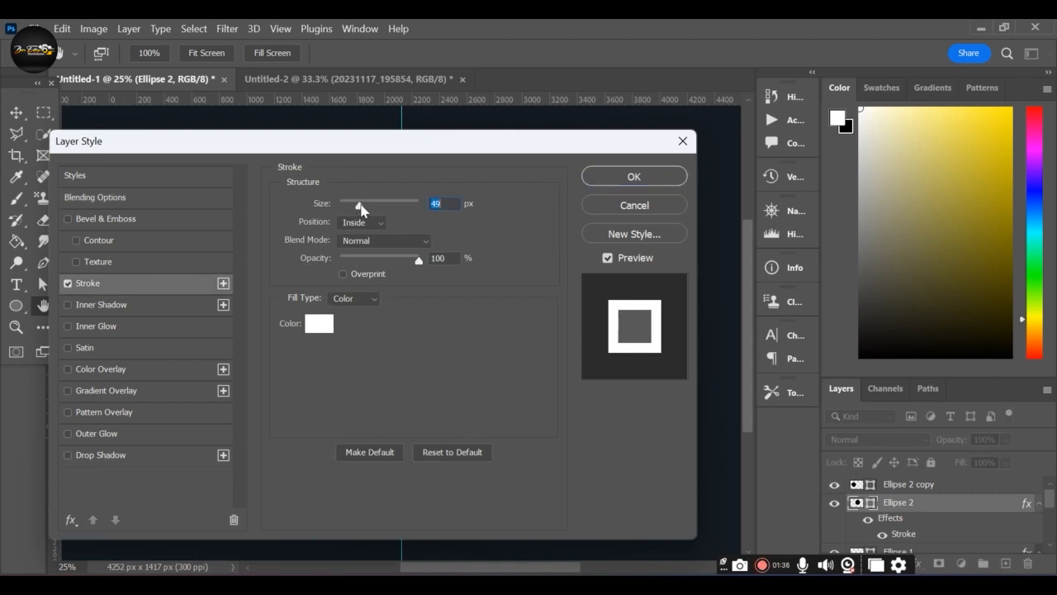
pyautogui.click(633, 177)
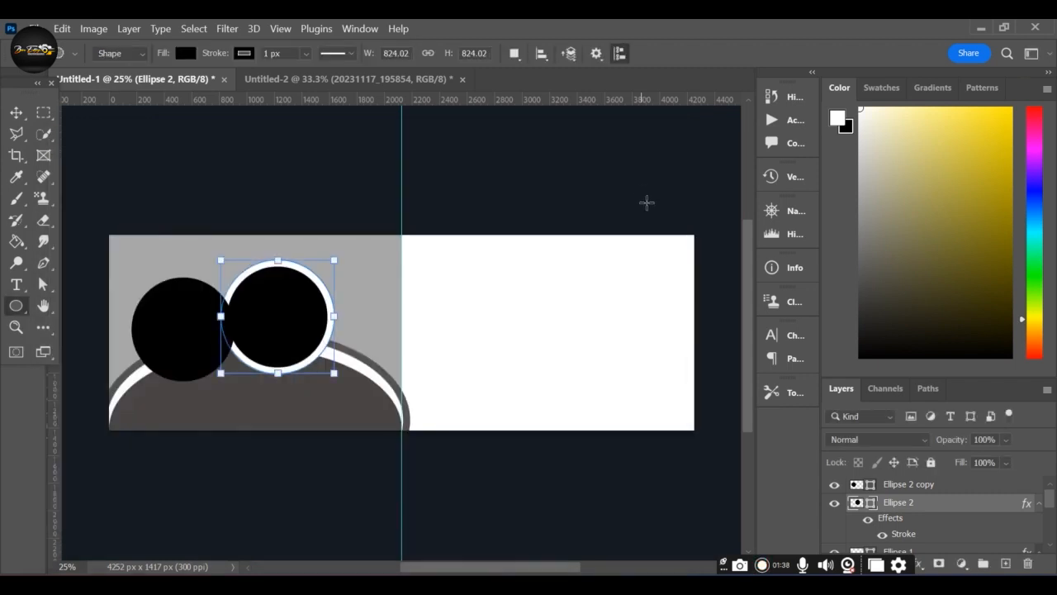
# Step: Bring the middle couple photo from Untitled-2 into Untitled-1 over the stroked circle and scale it to about 25.37%
pyautogui.click(336, 80)
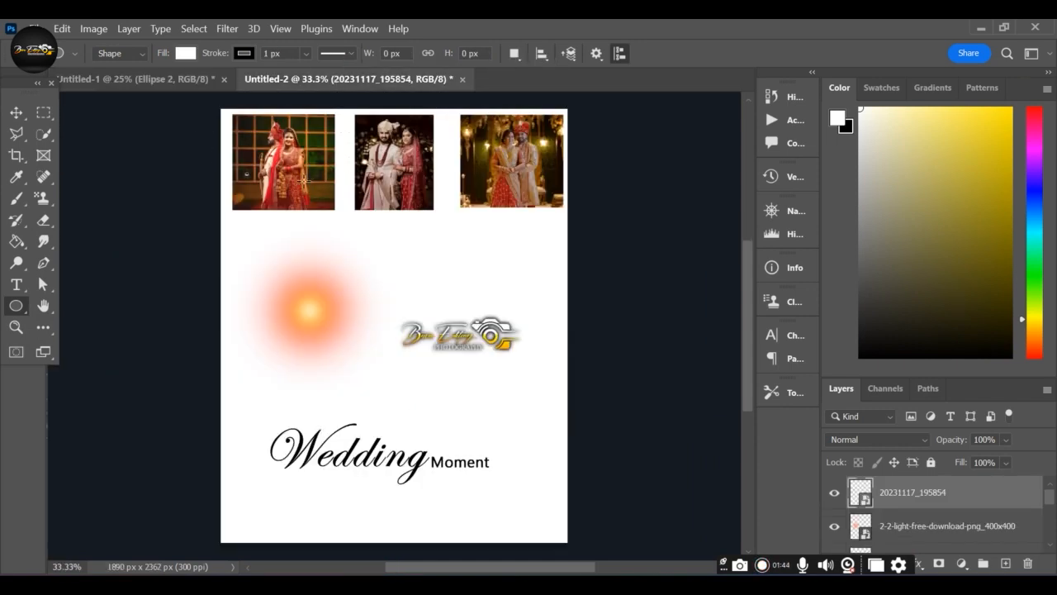
pyautogui.click(16, 112)
pyautogui.moveTo(380, 172); pyautogui.dragTo(281, 309)
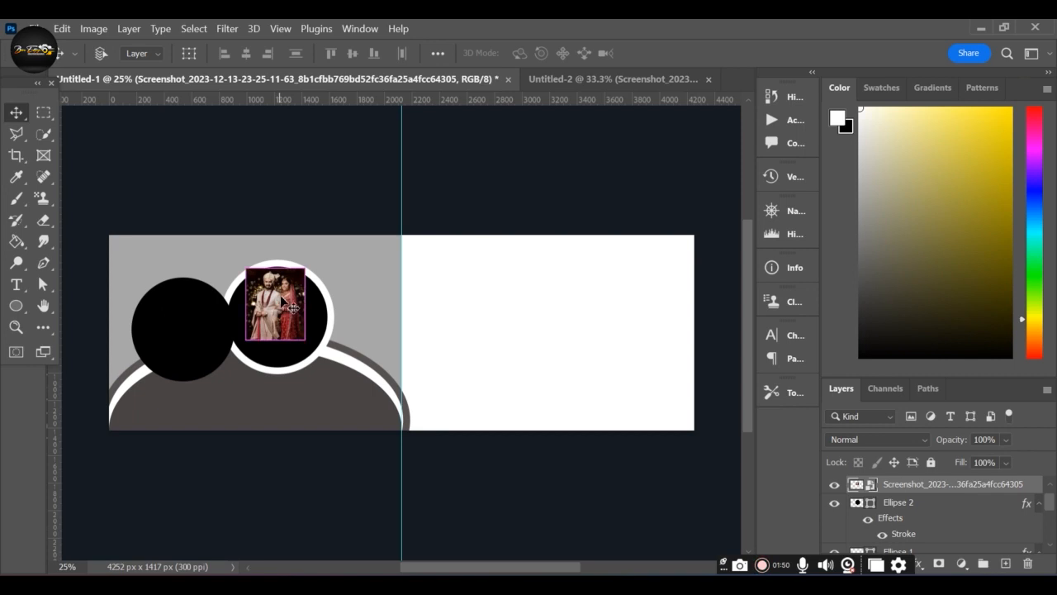
pyautogui.hotkey('ctrl', 't')
pyautogui.moveTo(306, 304)
pyautogui.mouseDown()
pyautogui.moveTo(355, 318)
pyautogui.moveTo(315, 323)
pyautogui.mouseUp()
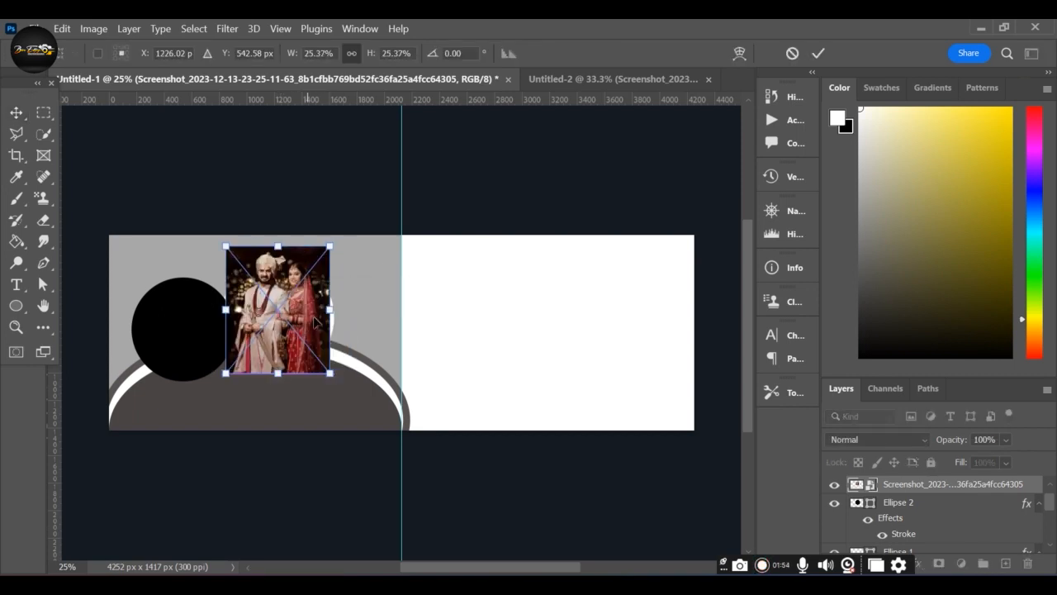
pyautogui.press('Return')
# Step: Clip the couple photo to the stroked circle and move it down to about Y 640 px
pyautogui.rightClick(939, 483)
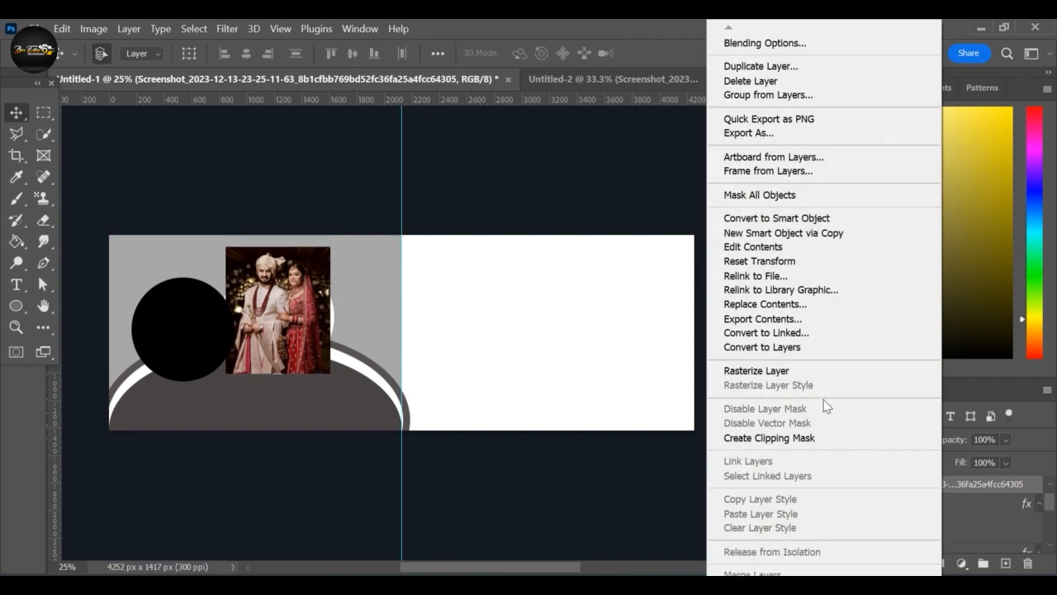
pyautogui.click(795, 437)
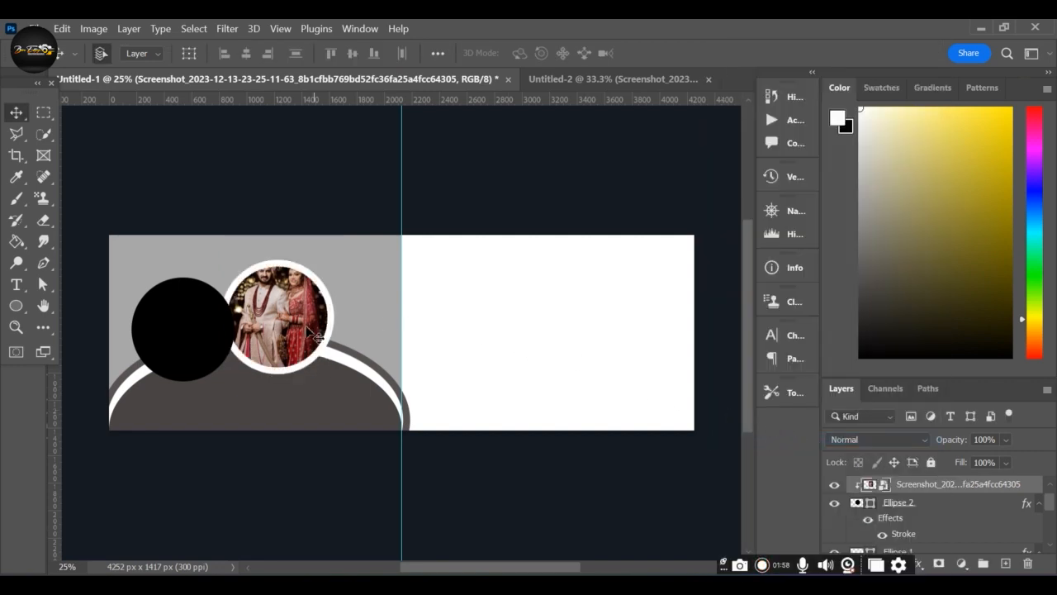
pyautogui.hotkey('ctrl', 't')
pyautogui.moveTo(275, 315); pyautogui.dragTo(276, 324)
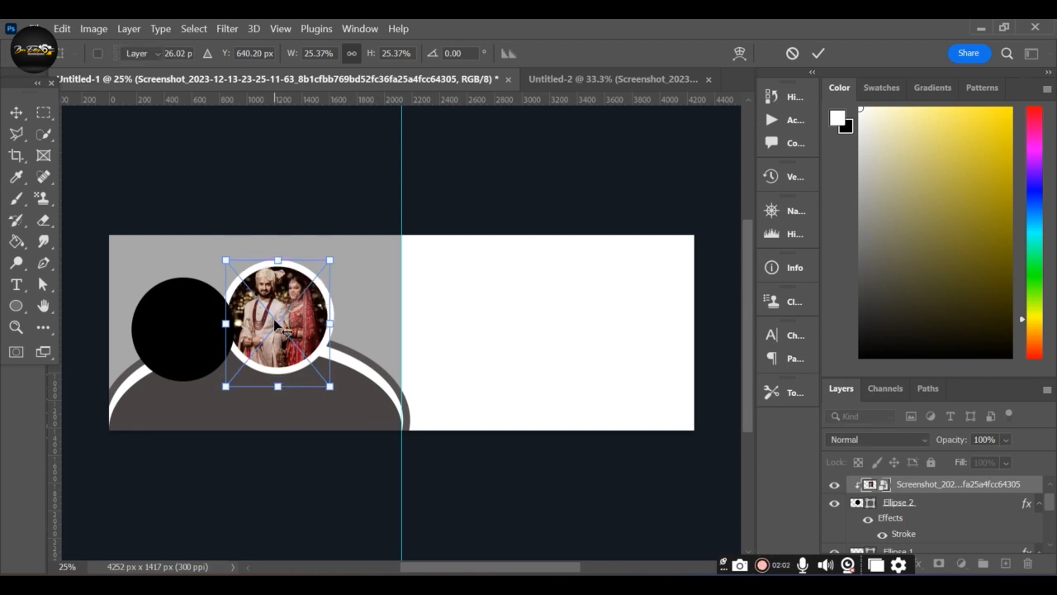
pyautogui.press('Return')
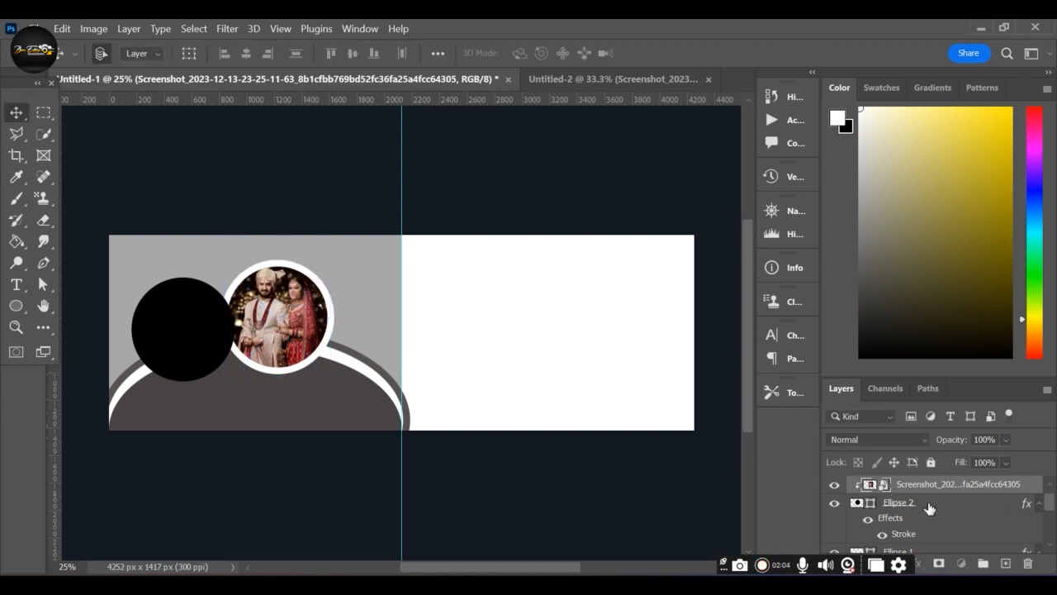
pyautogui.click(927, 503)
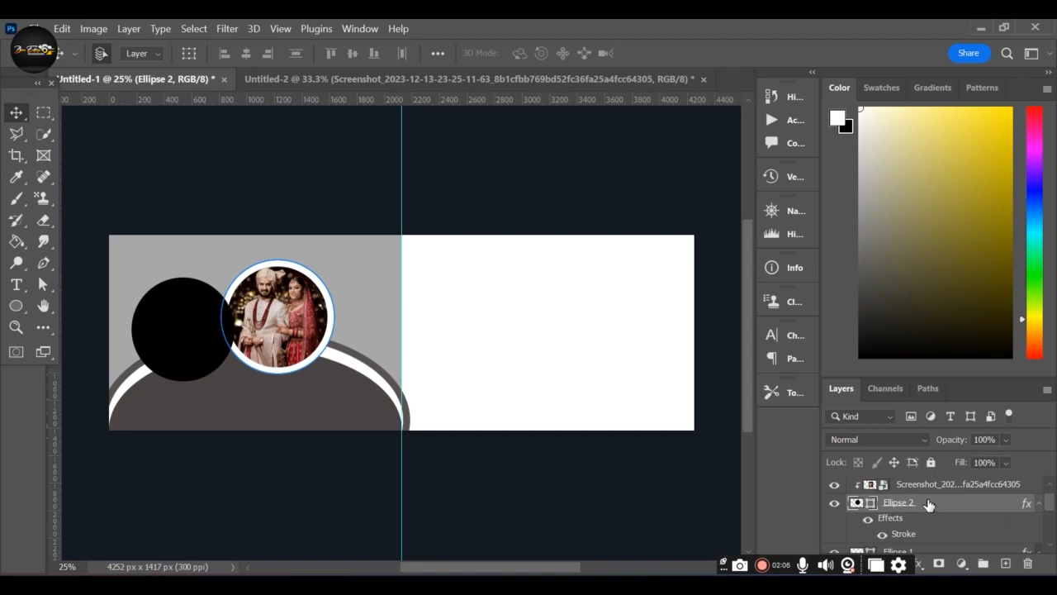
pyautogui.doubleClick(928, 504)
pyautogui.scroll(-1, 930, 500)
pyautogui.scroll(2, 930, 500)
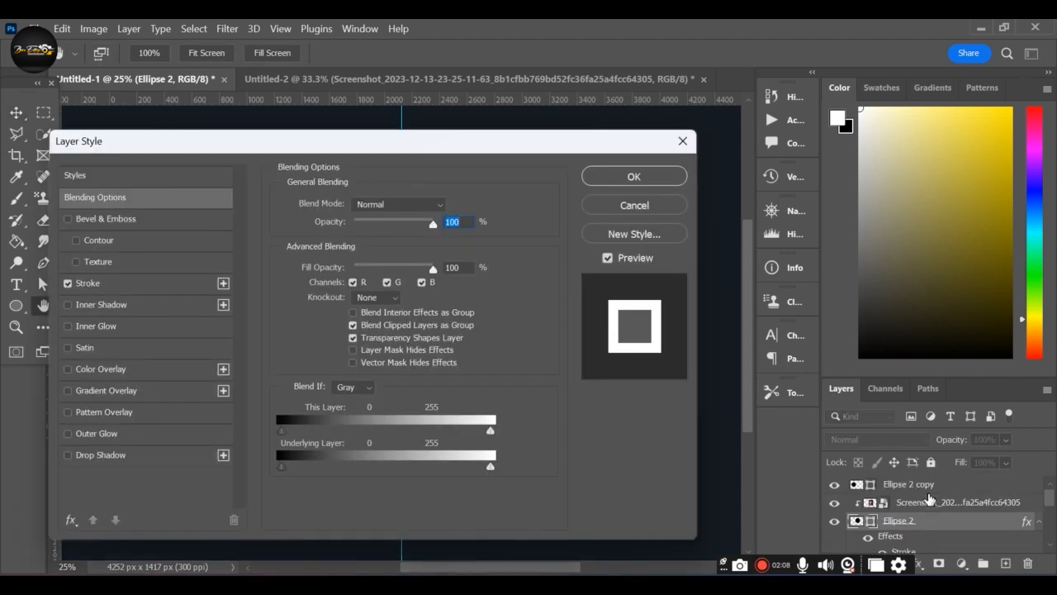
pyautogui.click(932, 487)
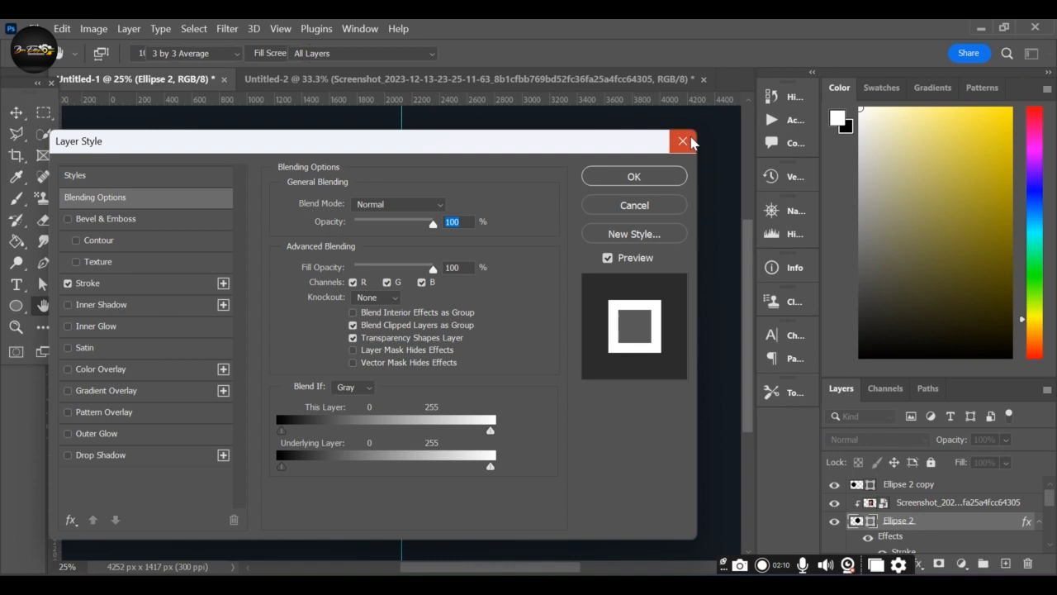
pyautogui.click(682, 140)
# Step: Try a white inside Stroke effect on the smaller black circle
pyautogui.click(956, 484)
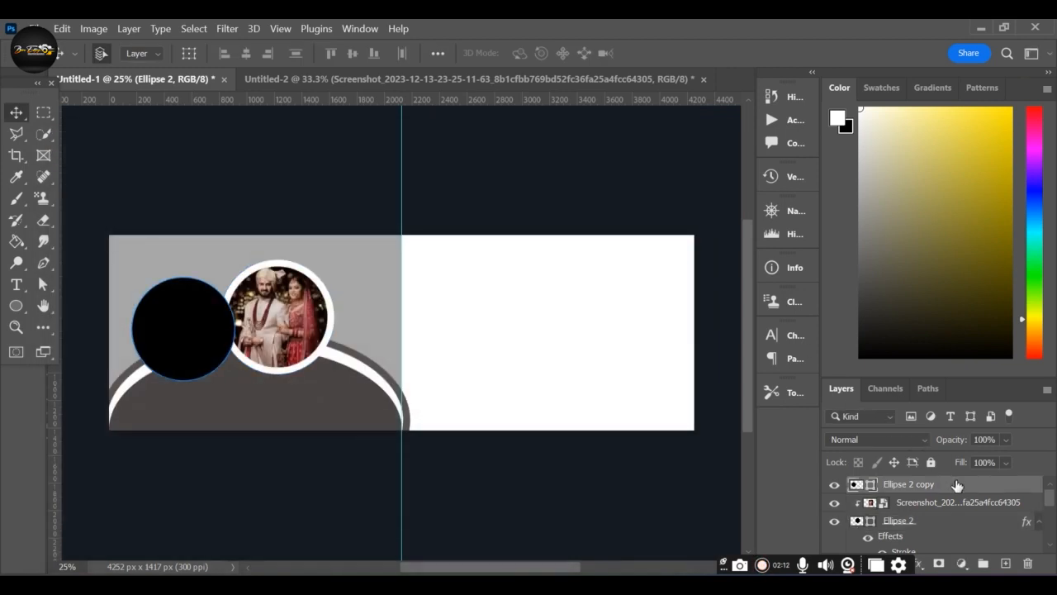
pyautogui.press('h')
pyautogui.doubleClick(956, 485)
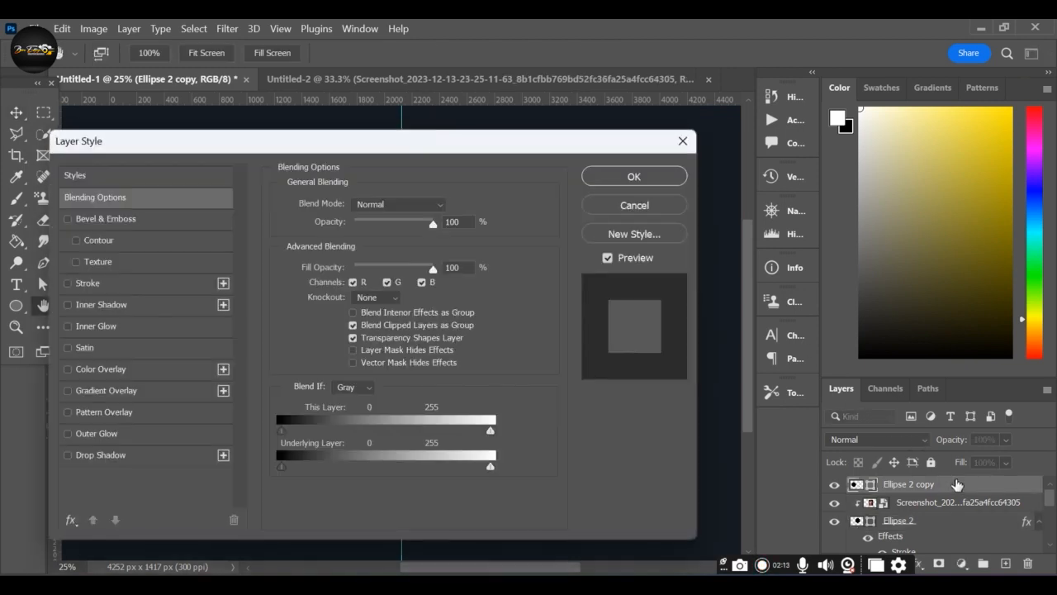
pyautogui.click(89, 283)
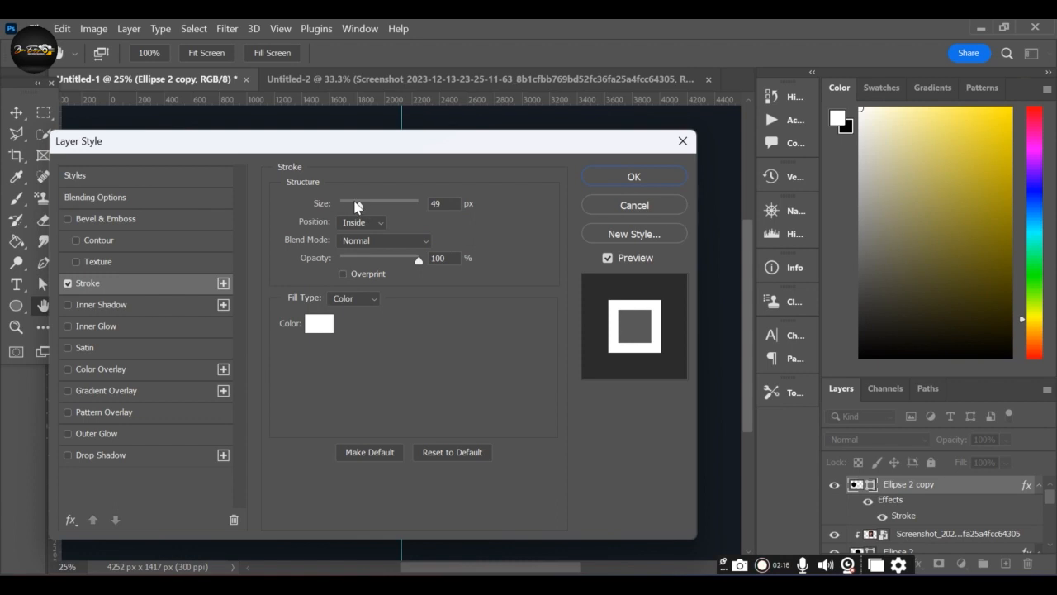
pyautogui.click(630, 178)
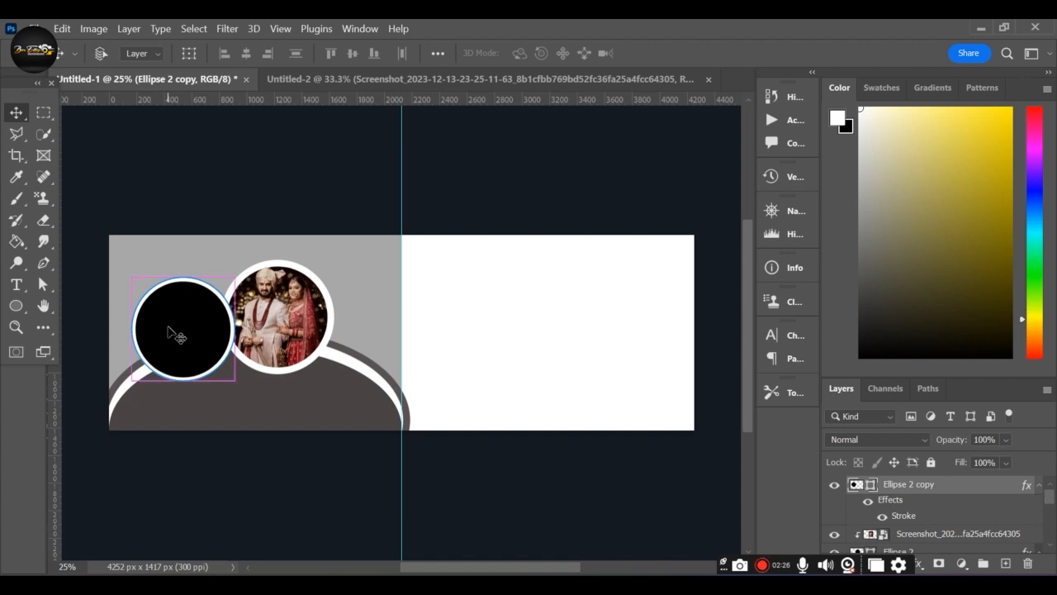
pyautogui.hotkey('ctrl', 'z')
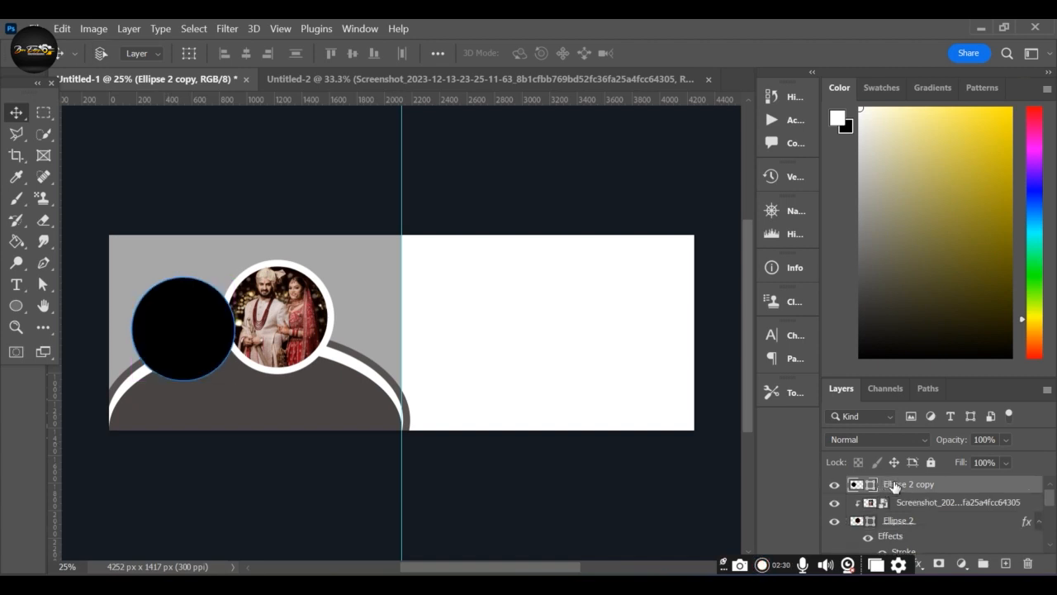
# Step: Duplicate the black circle and scale the lower copy to 104.80%, centred behind the upper one at about X 540, Y 680 px
pyautogui.moveTo(891, 487); pyautogui.dragTo(903, 507)
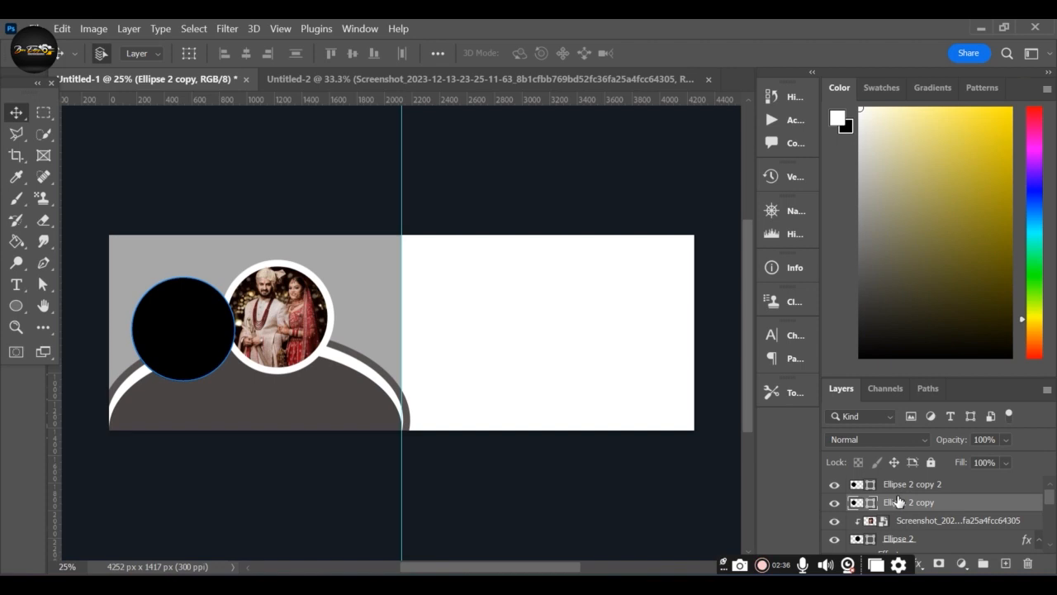
pyautogui.hotkey('ctrl', 't')
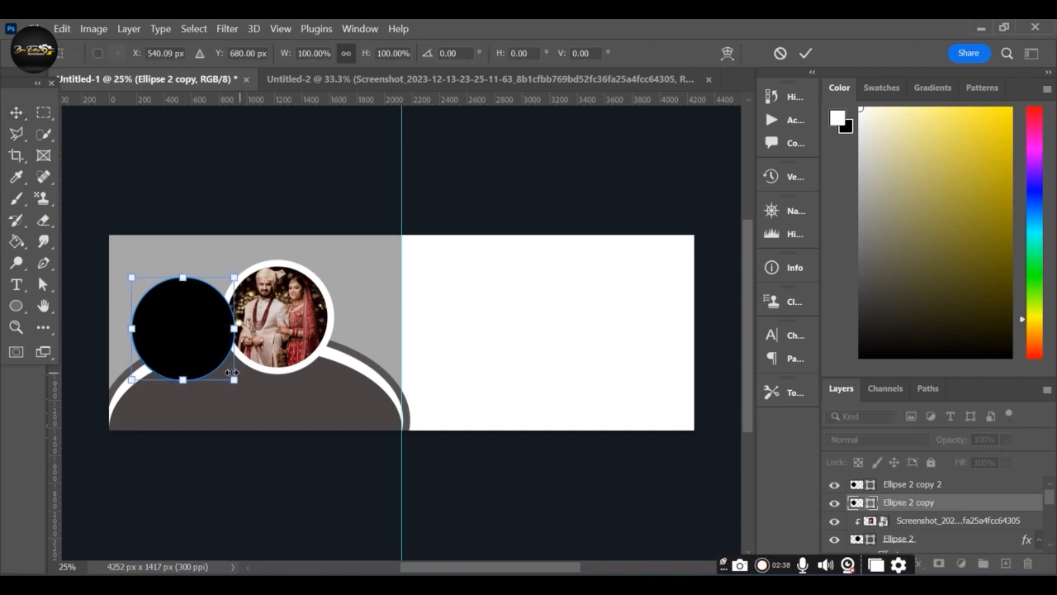
pyautogui.moveTo(232, 372); pyautogui.dragTo(238, 380)
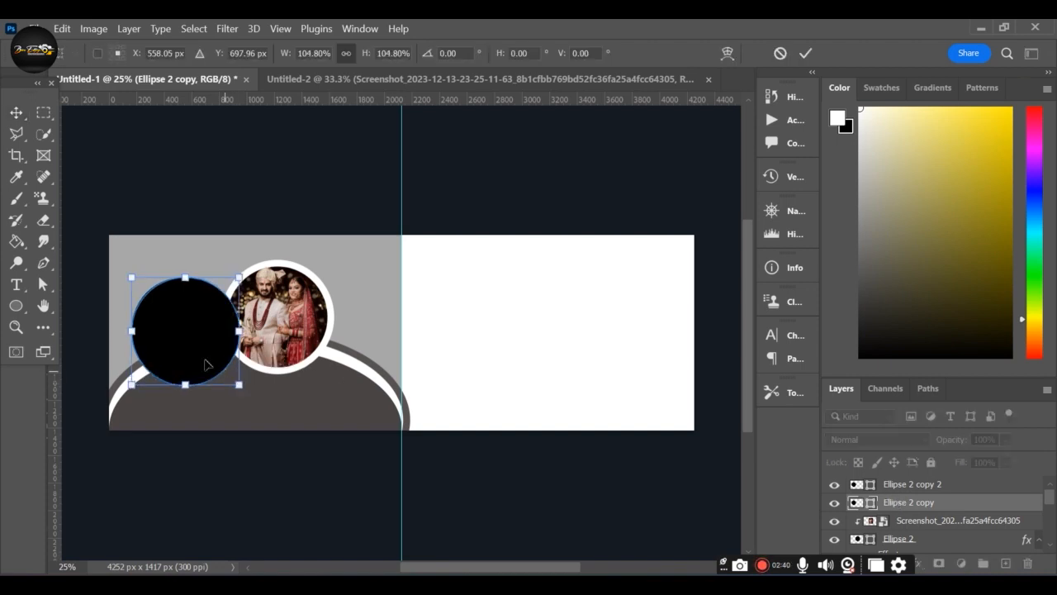
pyautogui.moveTo(193, 345); pyautogui.dragTo(191, 342)
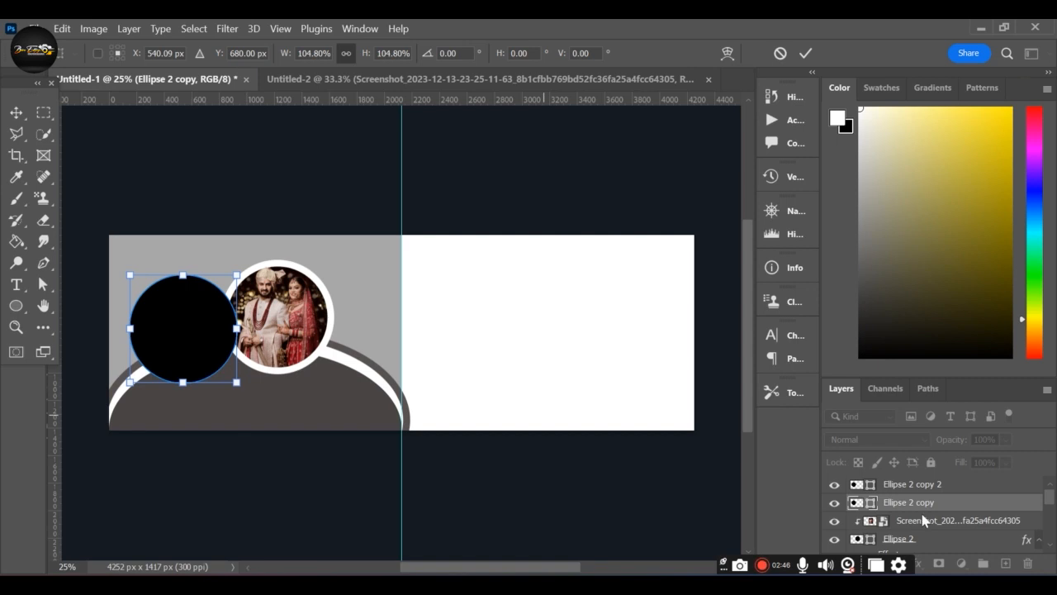
pyautogui.press('Return')
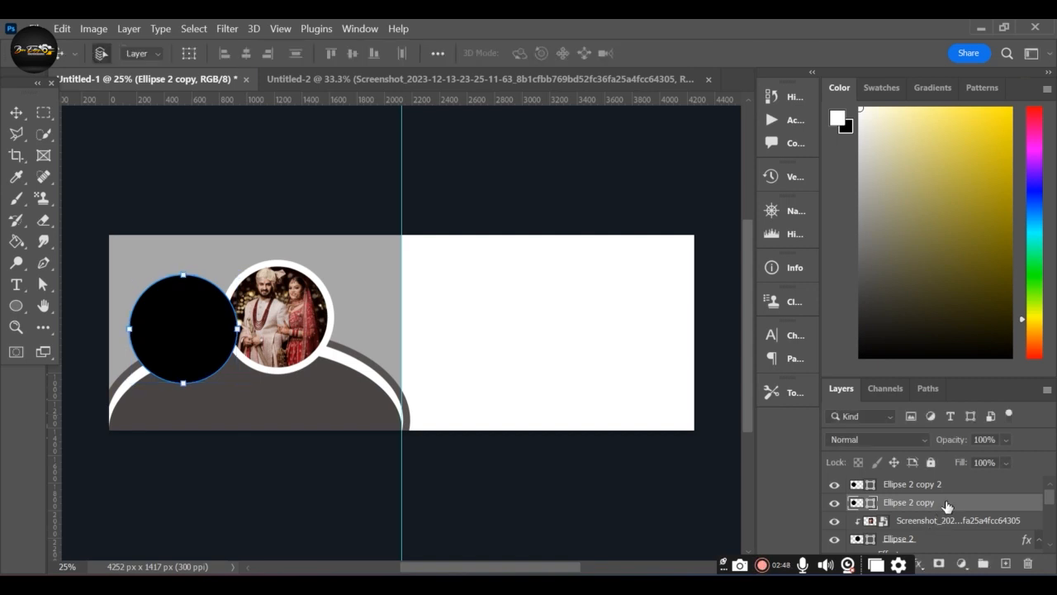
# Step: Apply a Color Overlay of white (ffffff) at 100% opacity to the lower black circle copy
pyautogui.doubleClick(946, 505)
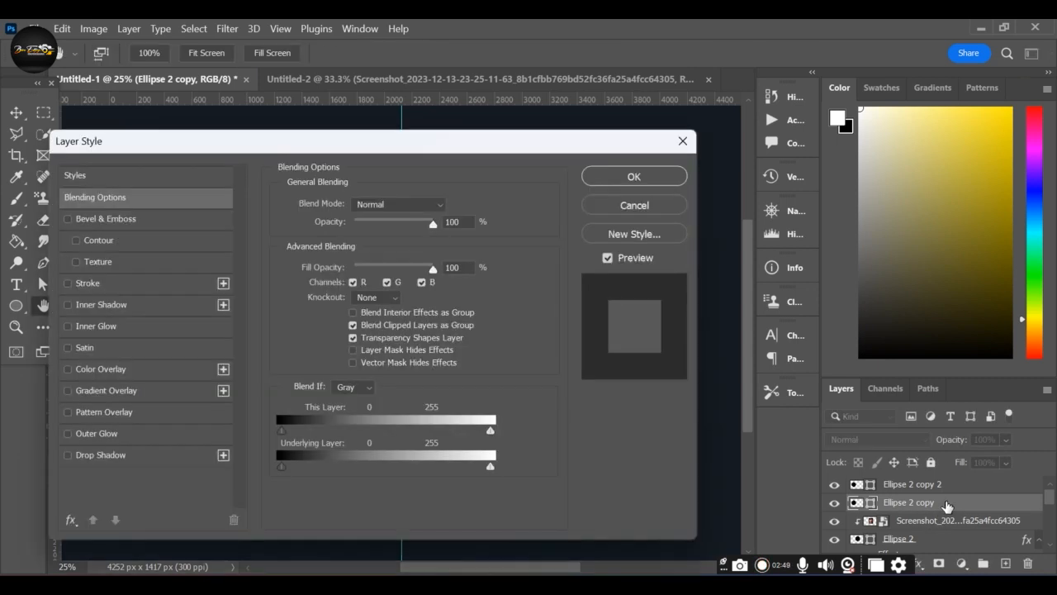
pyautogui.click(108, 371)
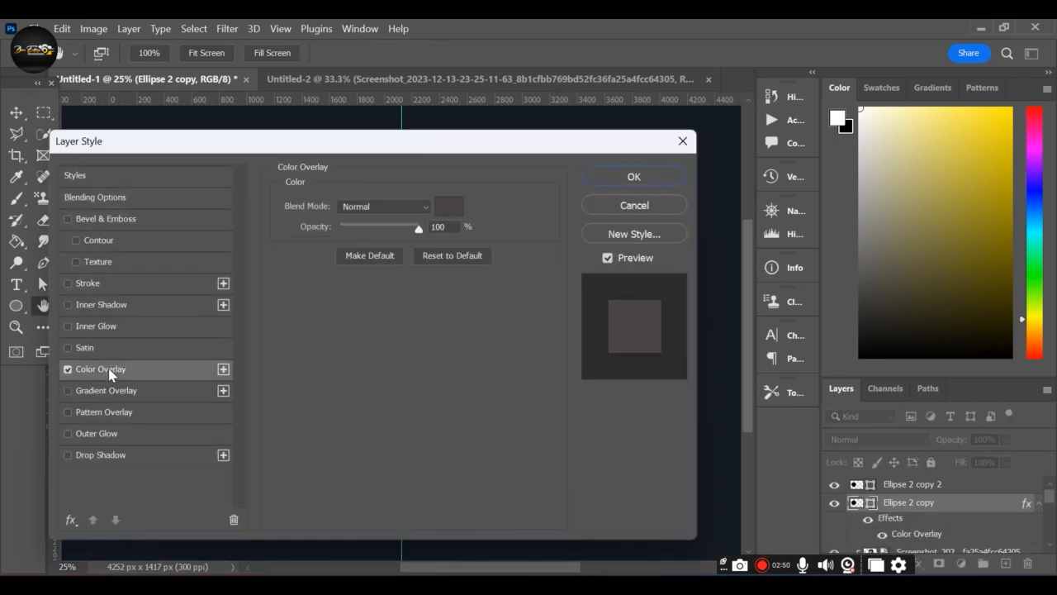
pyautogui.click(450, 207)
pyautogui.write('ffffff')
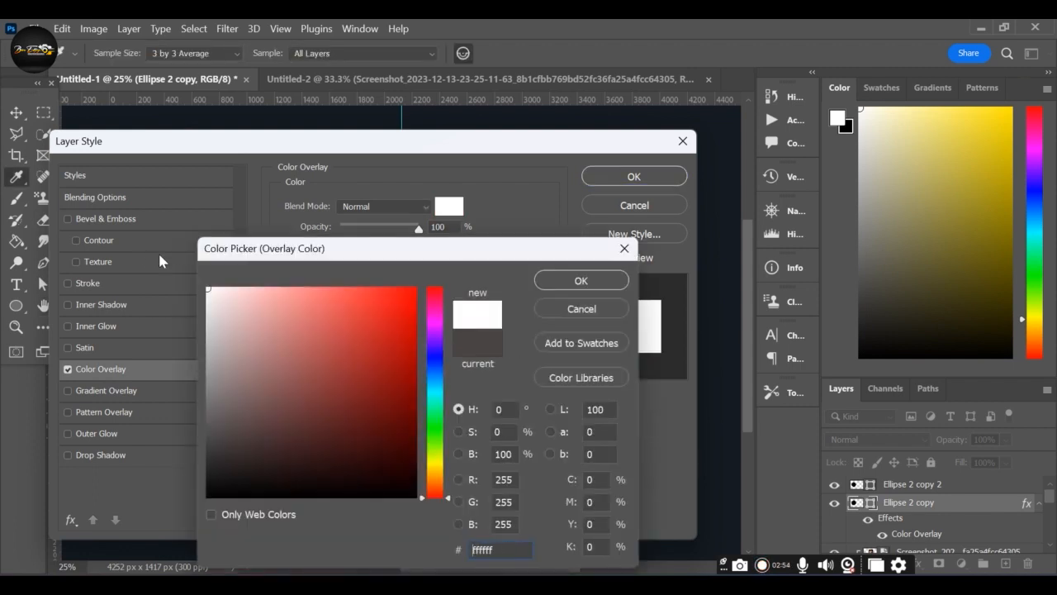
pyautogui.click(581, 280)
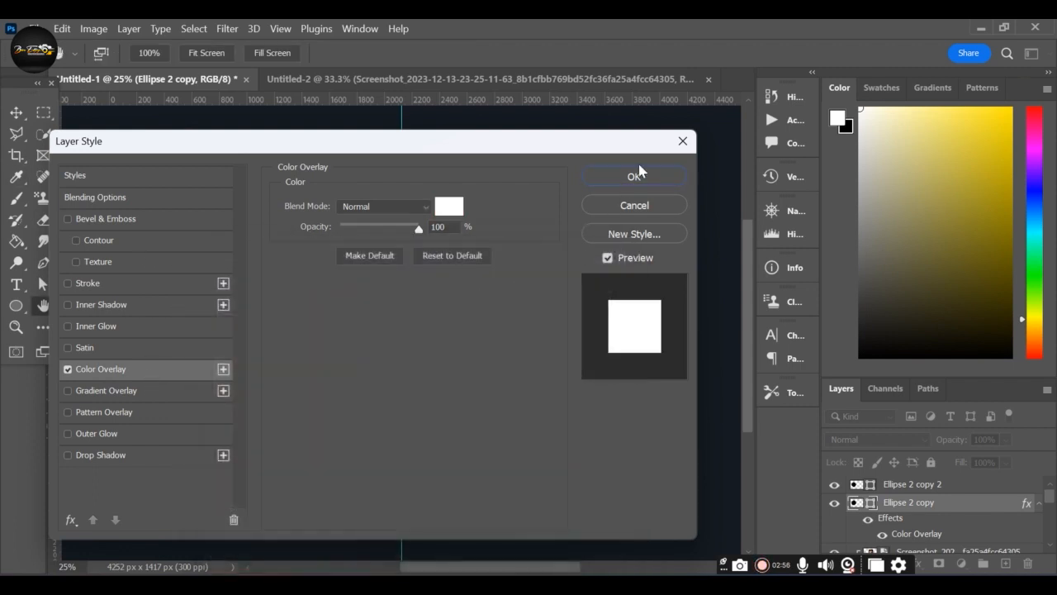
pyautogui.click(634, 179)
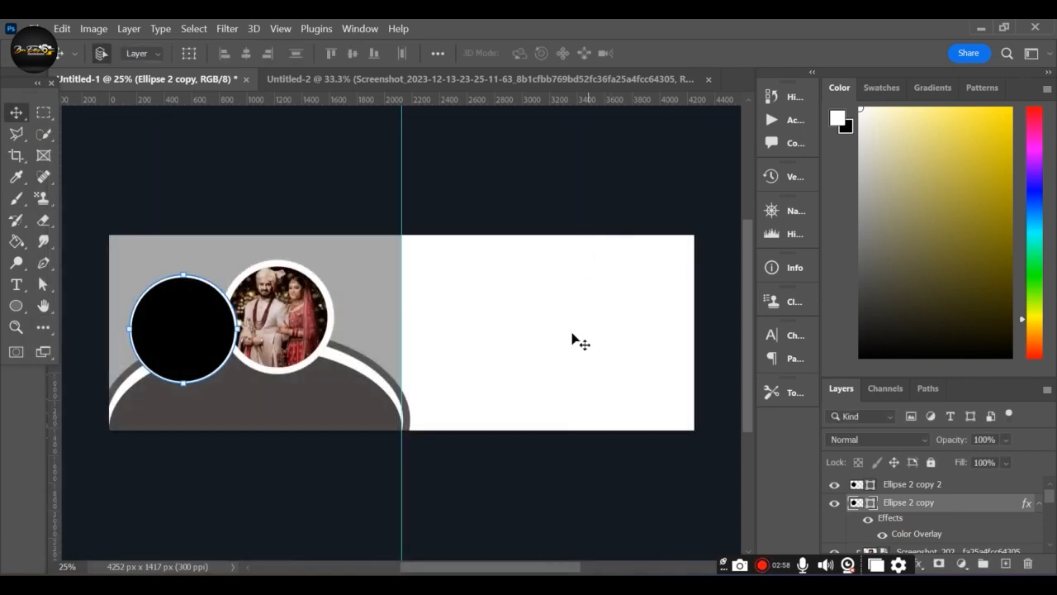
# Step: Enlarge the white circle to 111.17% and centre it behind the black circle at about X 540, Y 681 px
pyautogui.press('ctrl')
pyautogui.hotkey('ctrl', 't')
pyautogui.moveTo(182, 382)
pyautogui.mouseDown()
pyautogui.moveTo(191, 398)
pyautogui.moveTo(183, 382)
pyautogui.moveTo(181, 394)
pyautogui.mouseUp()
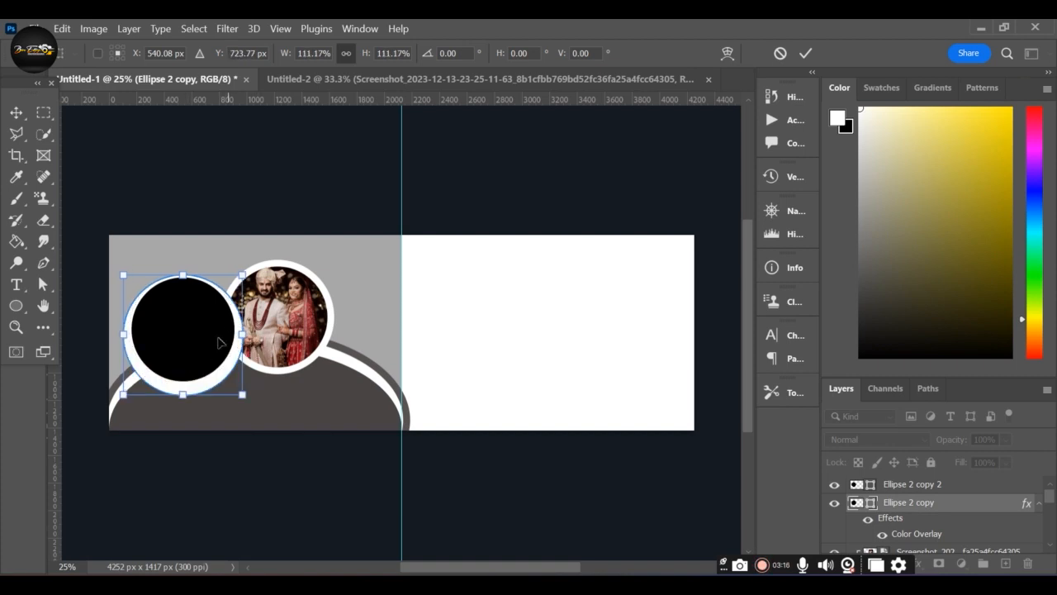
pyautogui.moveTo(188, 310); pyautogui.dragTo(186, 329)
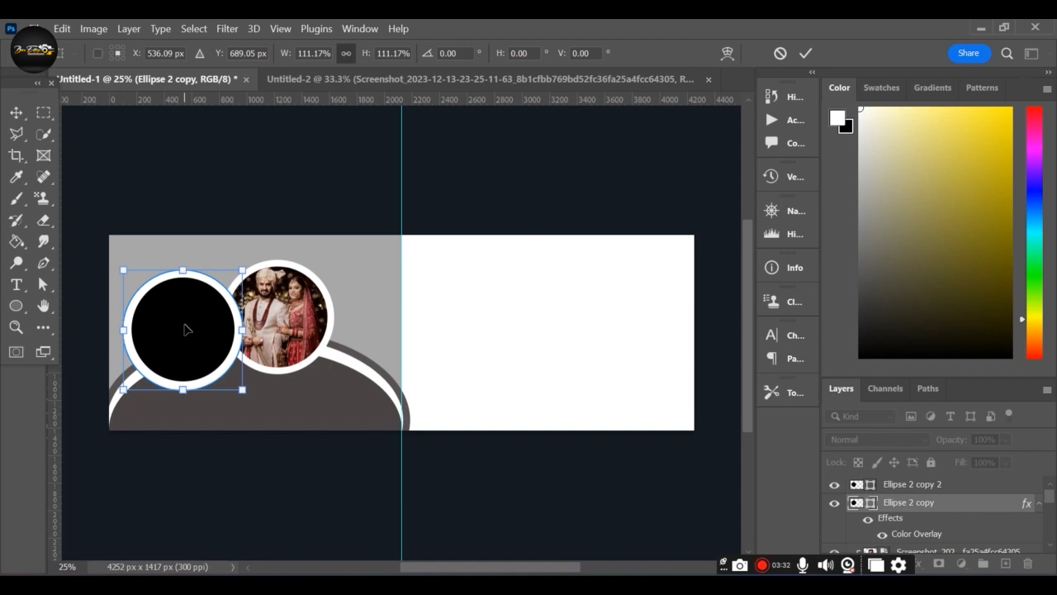
pyautogui.moveTo(185, 329); pyautogui.dragTo(186, 325)
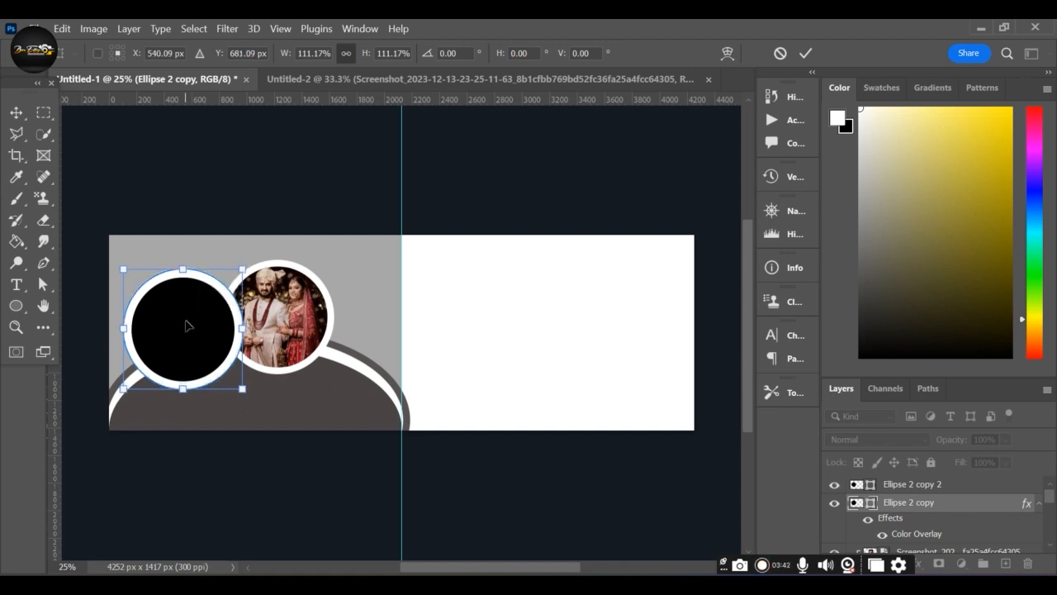
pyautogui.press('Return')
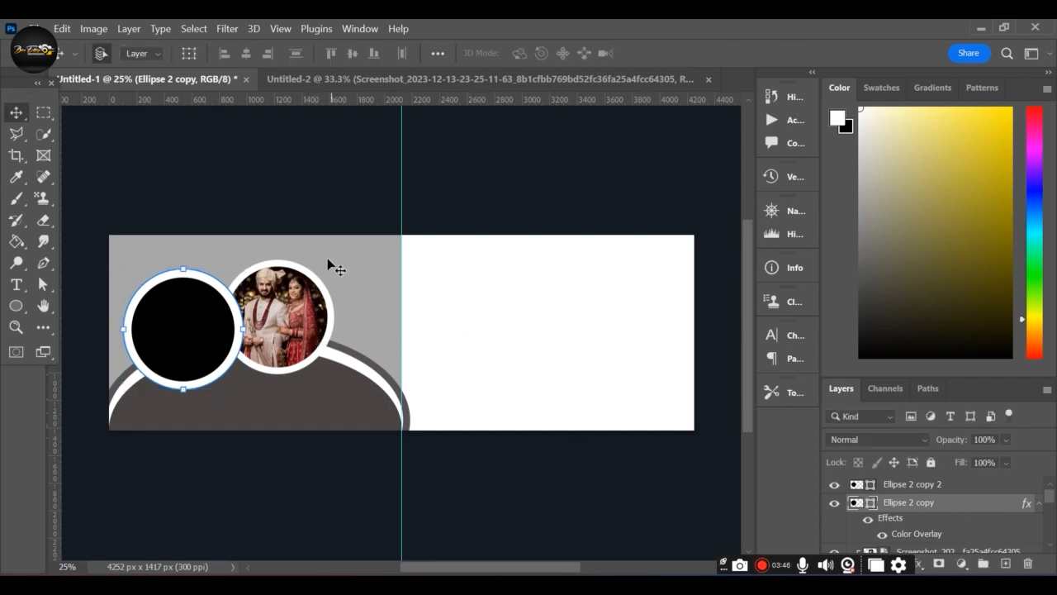
# Step: Convert the clipped couple photo and its stroked circle together into one smart object
pyautogui.moveTo(317, 261); pyautogui.dragTo(312, 274)
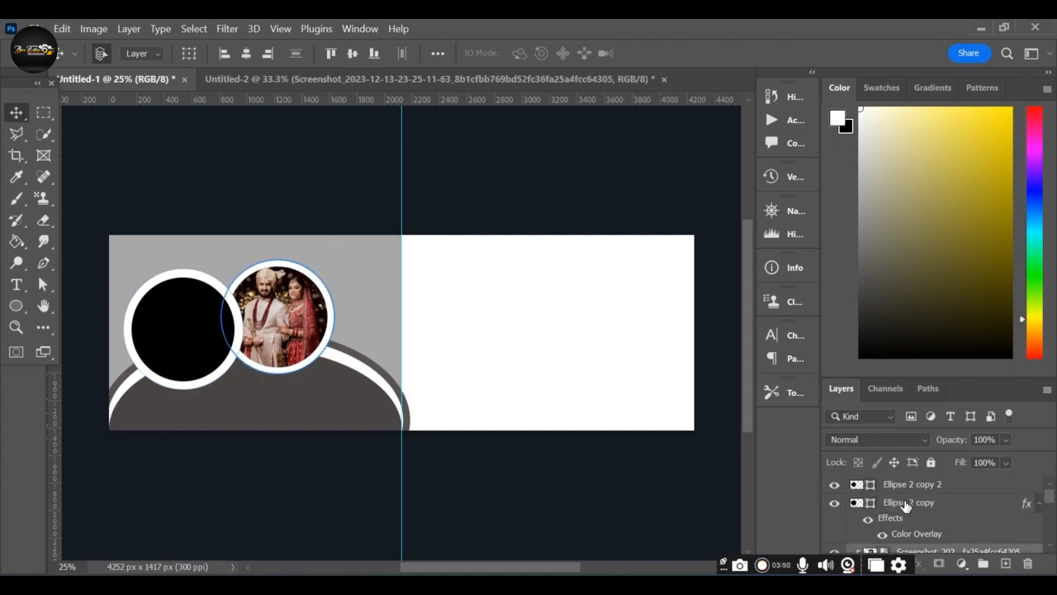
pyautogui.scroll(-3, 906, 504)
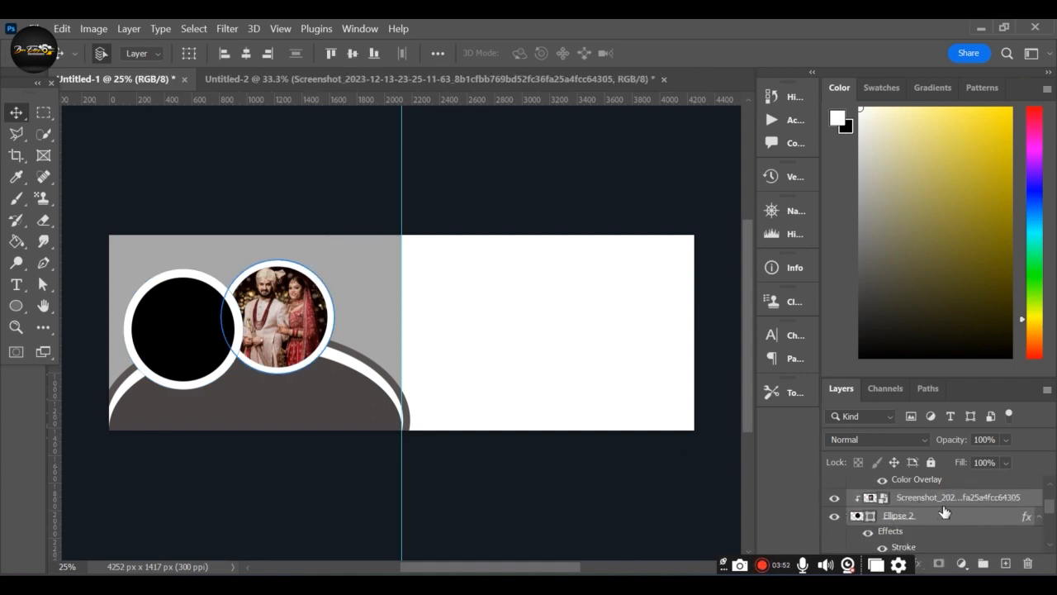
pyautogui.rightClick(946, 502)
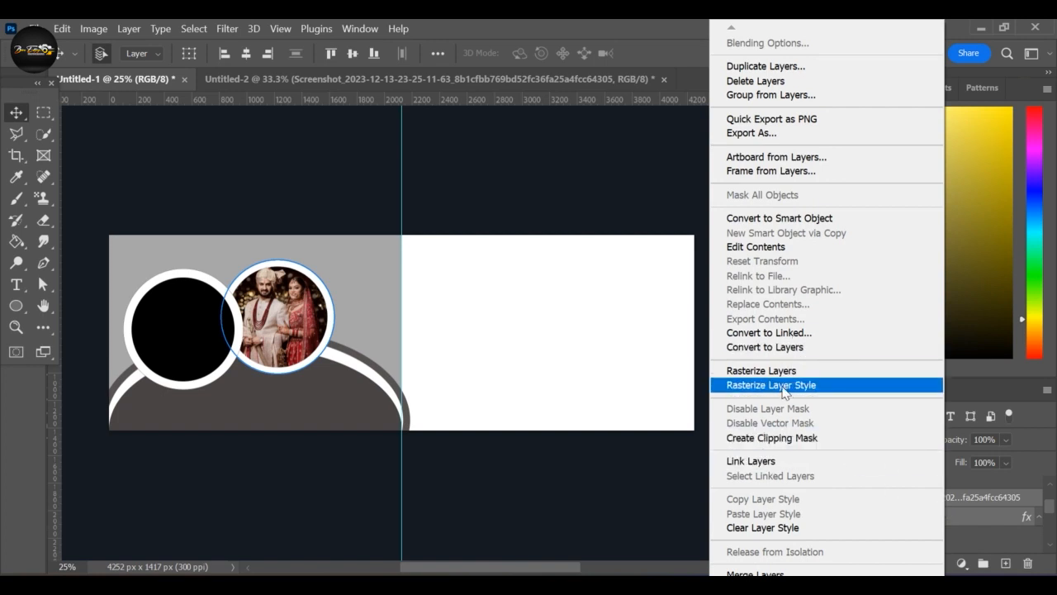
pyautogui.click(780, 218)
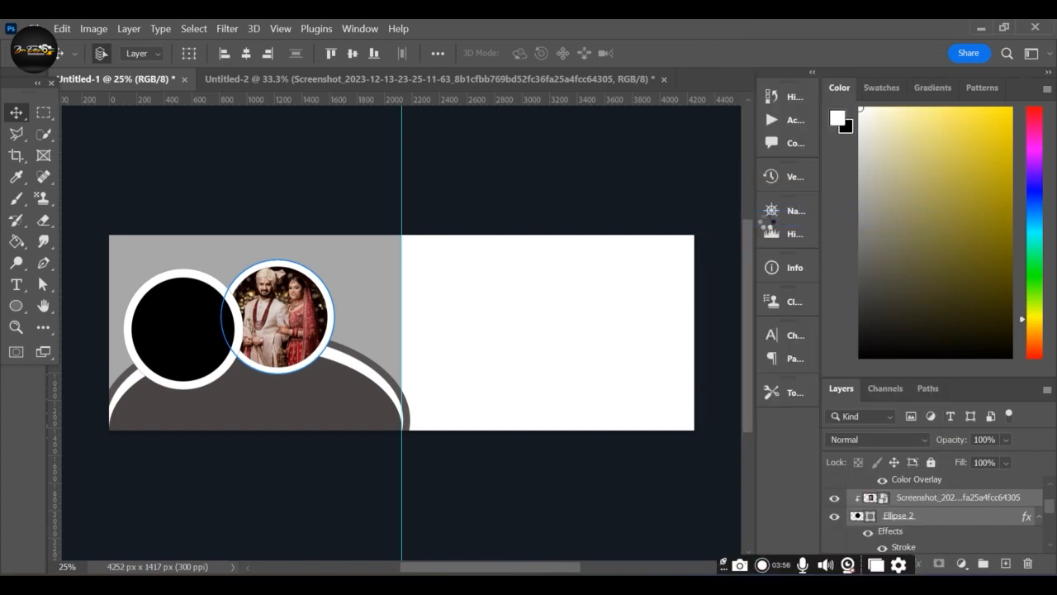
# Step: Scale the couple photo circle to 118.18% and place it at about X 1286, Y 680 px
pyautogui.hotkey('ctrl', 't')
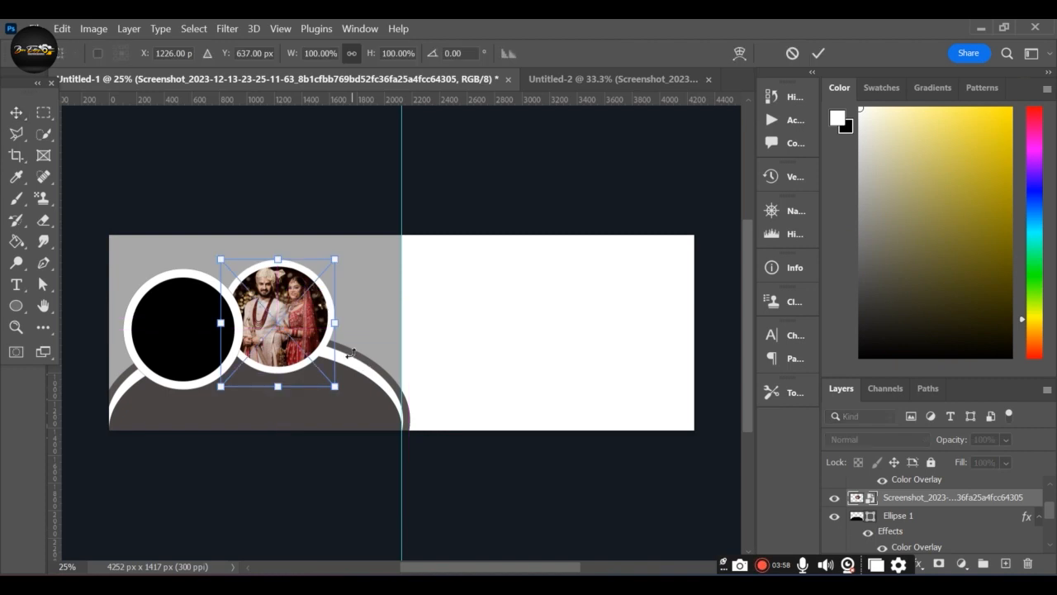
pyautogui.moveTo(333, 320); pyautogui.dragTo(309, 326)
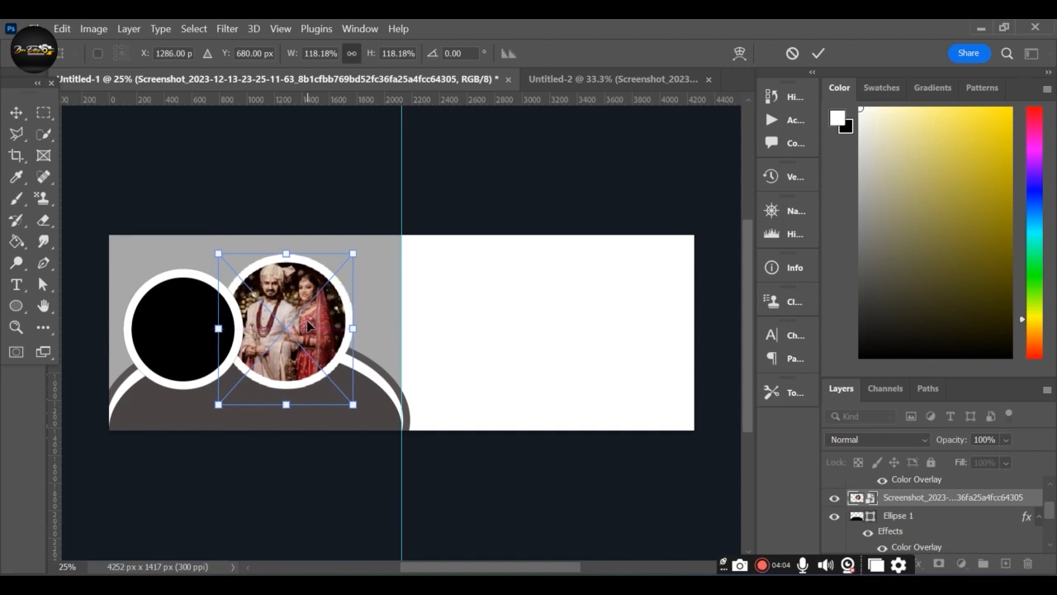
pyautogui.press('Return')
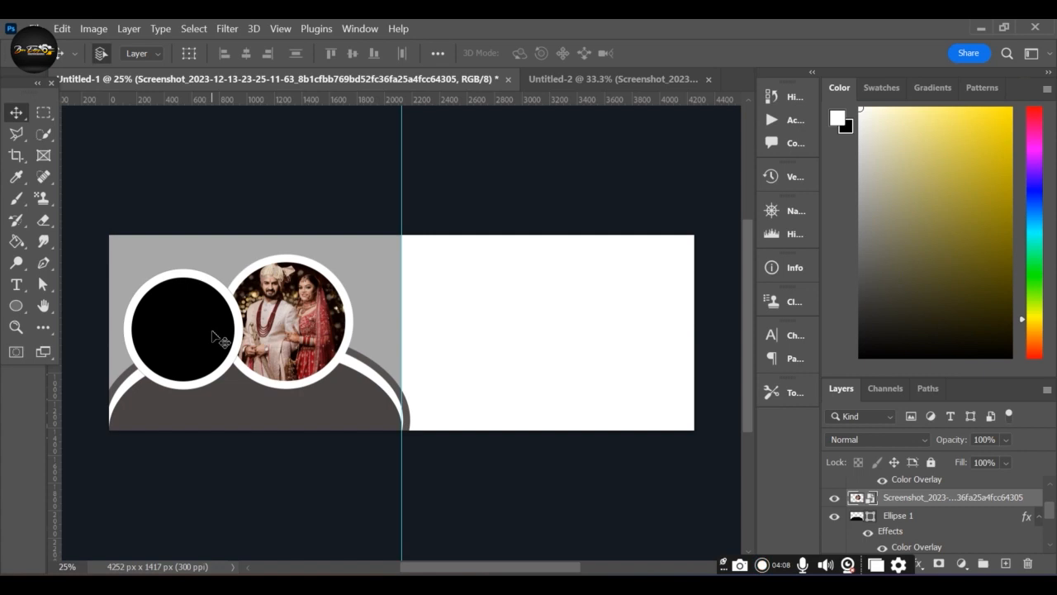
# Step: Convert the black circle and the white circle behind it into one smart object
pyautogui.moveTo(142, 271); pyautogui.dragTo(160, 290)
pyautogui.hotkey('ctrl', 't')
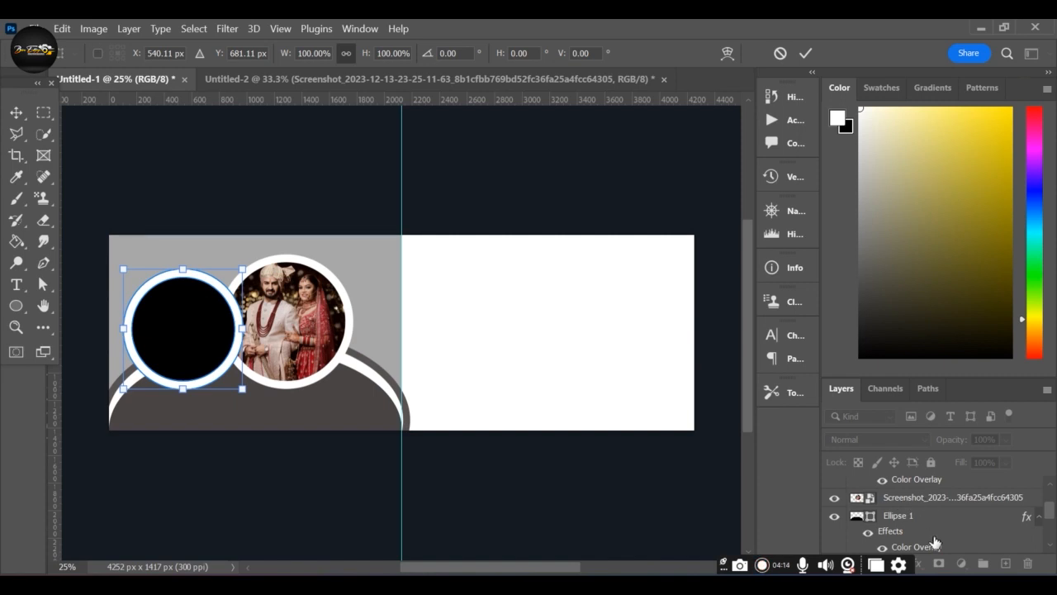
pyautogui.scroll(2, 923, 523)
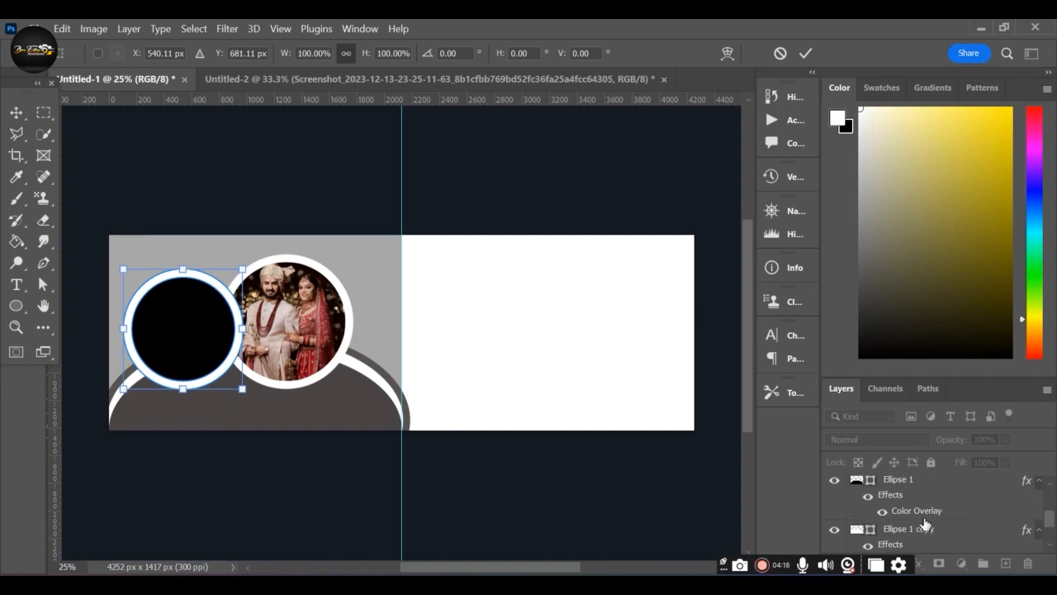
pyautogui.scroll(1, 936, 495)
pyautogui.click(936, 505)
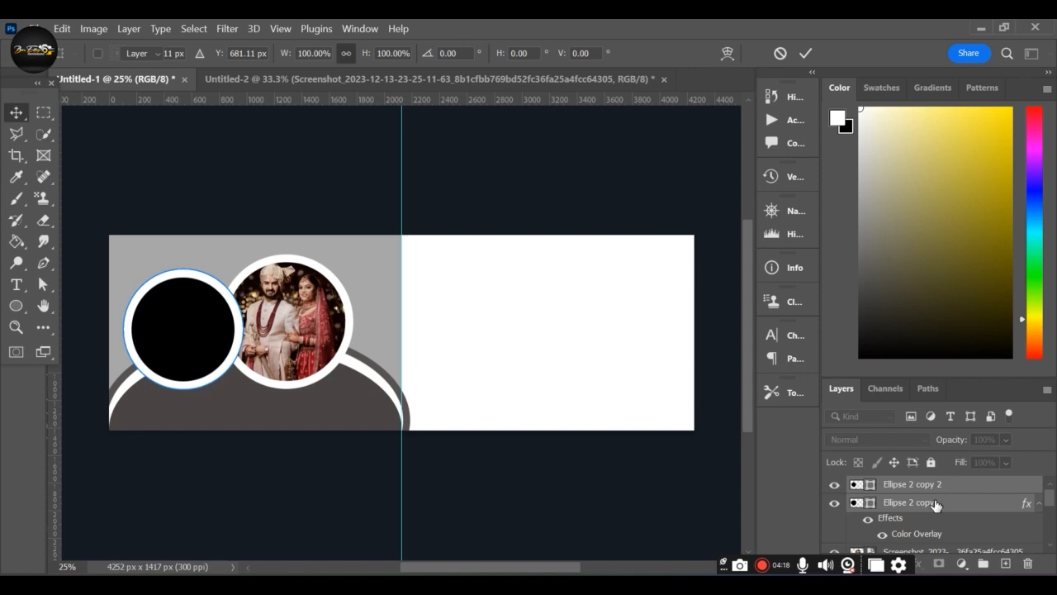
pyautogui.moveTo(135, 258); pyautogui.dragTo(162, 301)
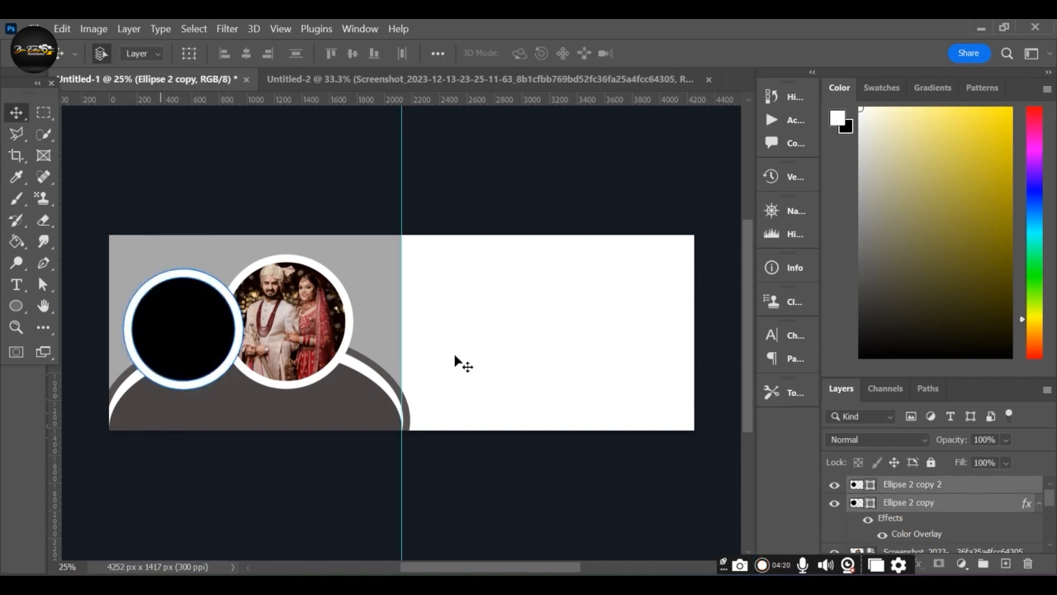
pyautogui.rightClick(968, 489)
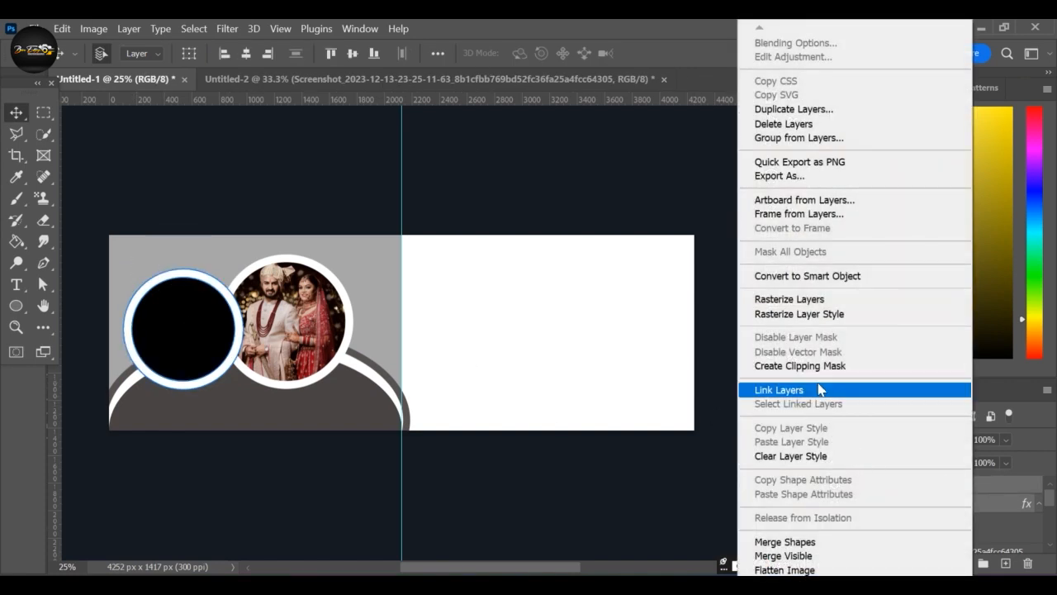
pyautogui.click(797, 283)
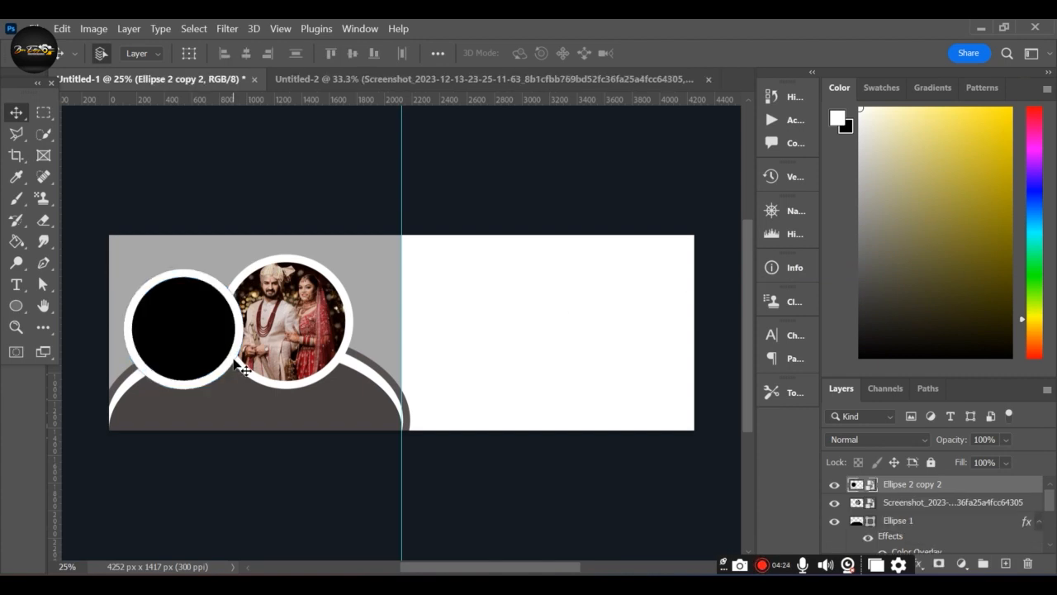
# Step: Scale down the white-rimmed black circle and position it lower, overlapping the couple photo circle's lower-left edge
pyautogui.hotkey('ctrl', 't')
pyautogui.moveTo(236, 384); pyautogui.dragTo(211, 372)
pyautogui.press('Return')
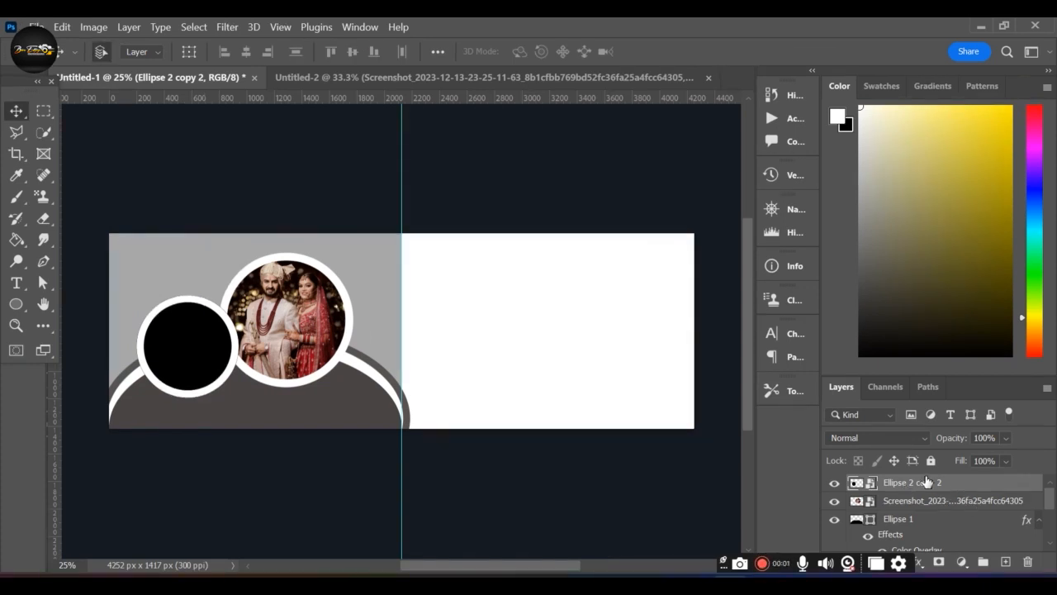
# Step: Add a 10 px Inside stroke in dark grey 5a5353 to the white-rimmed black circle
pyautogui.doubleClick(965, 487)
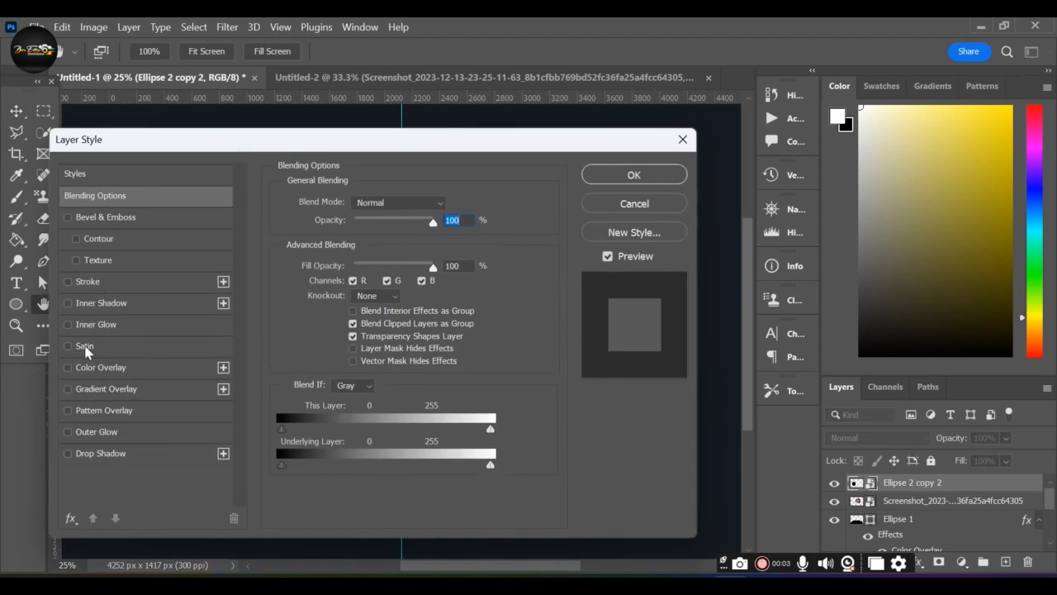
pyautogui.click(100, 281)
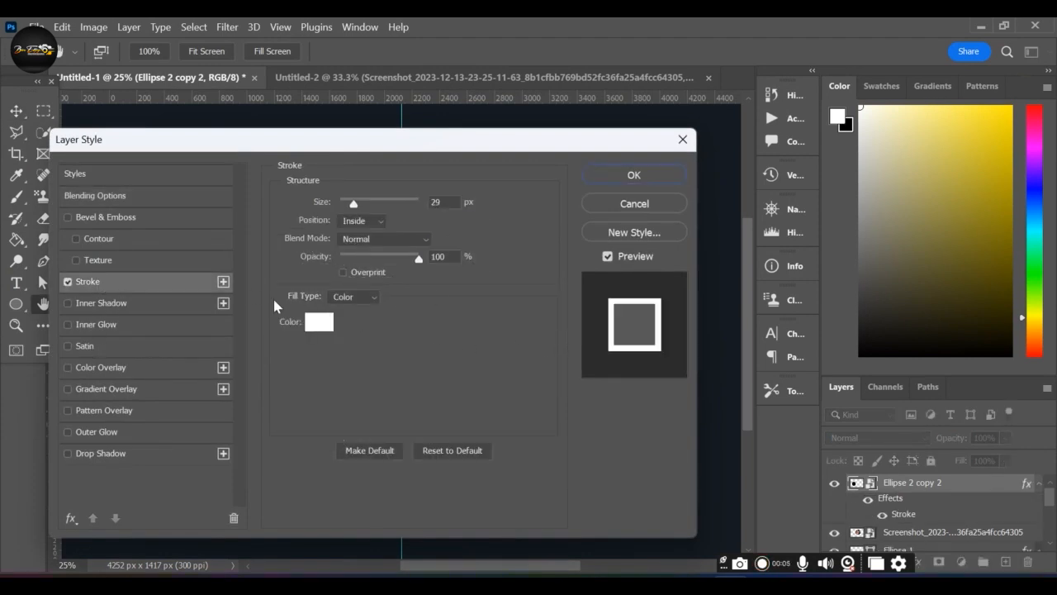
pyautogui.click(319, 321)
pyautogui.click(223, 430)
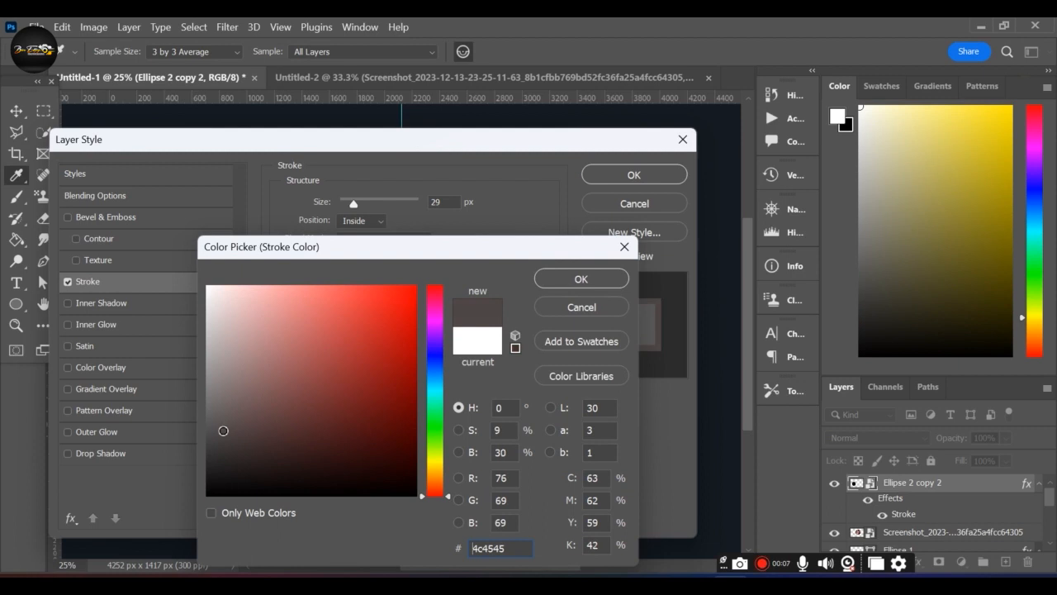
pyautogui.click(222, 421)
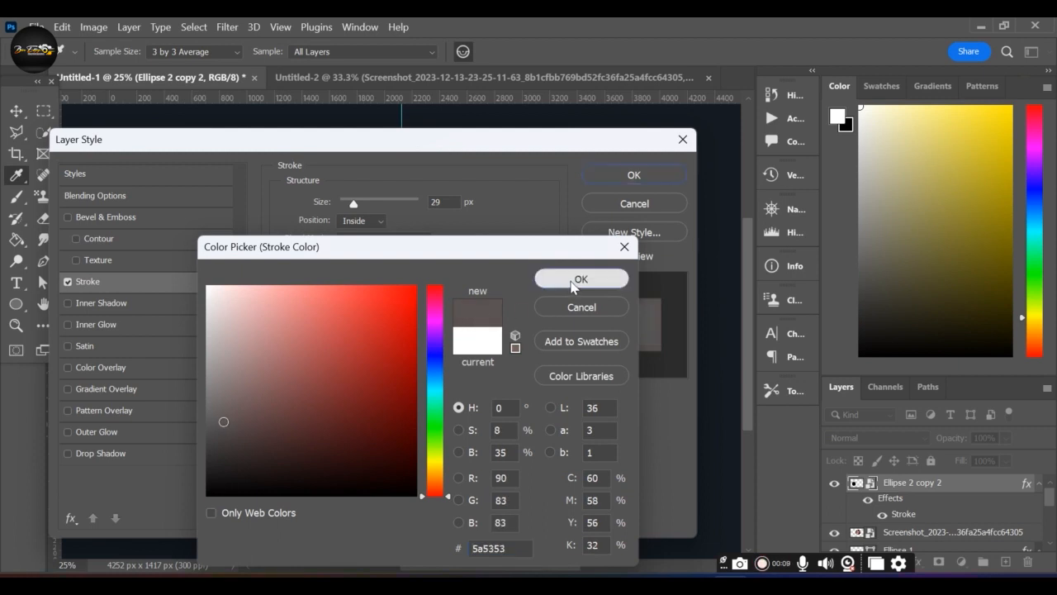
pyautogui.click(578, 279)
pyautogui.moveTo(353, 206); pyautogui.dragTo(347, 207)
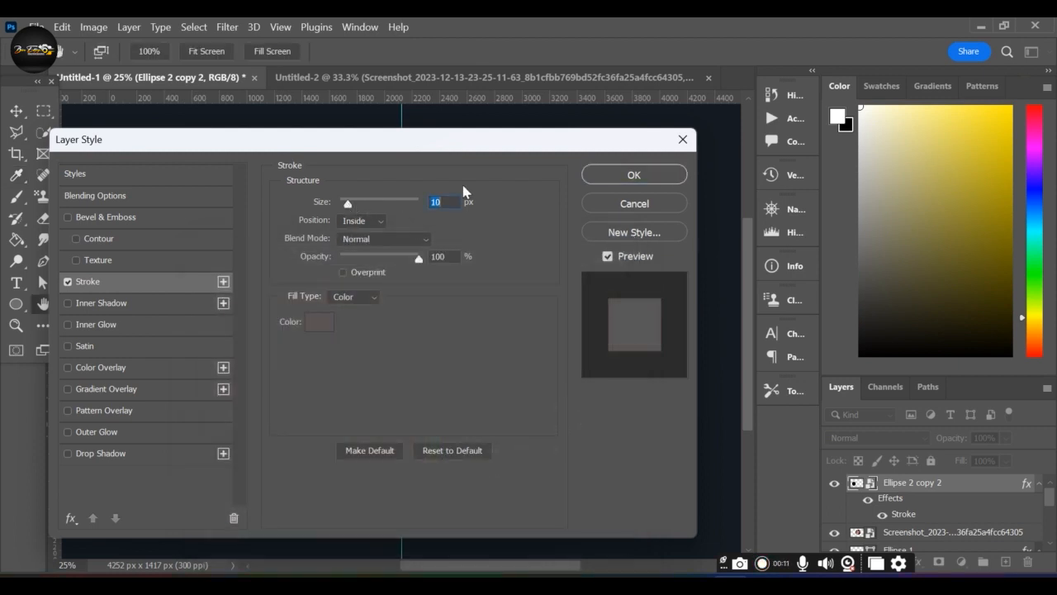
pyautogui.click(628, 176)
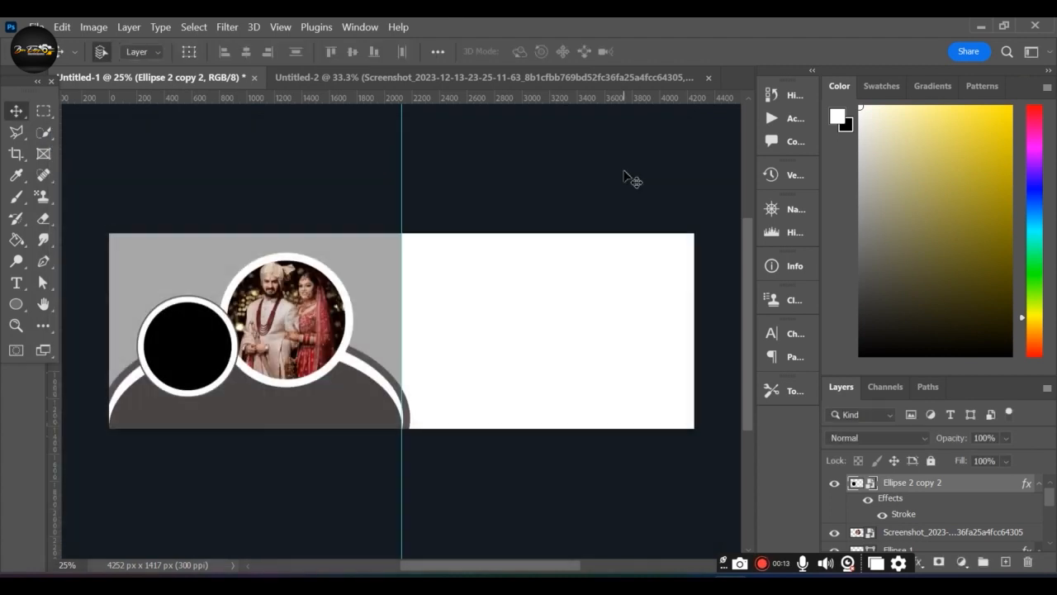
# Step: Increase the stroke size on the white-rimmed black circle to 21 px, keeping its Inside position and dark grey color
pyautogui.doubleClick(958, 487)
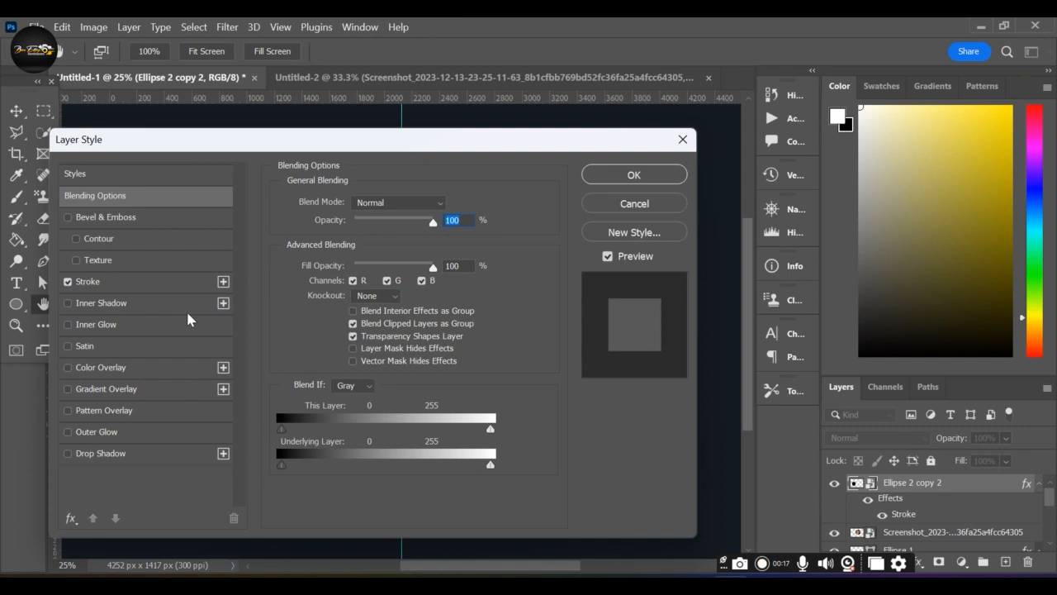
pyautogui.click(162, 283)
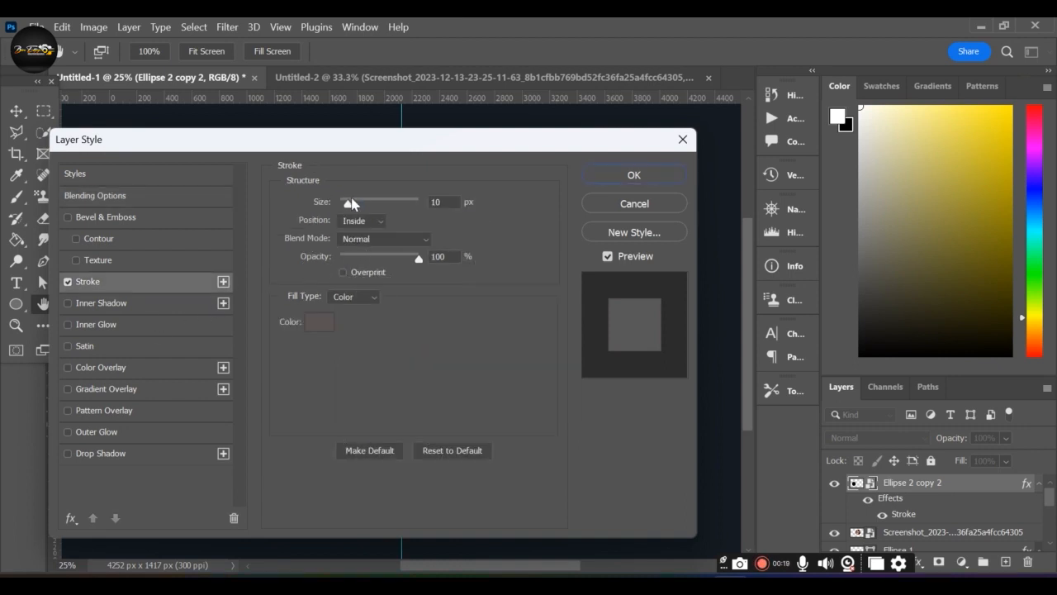
pyautogui.click(352, 204)
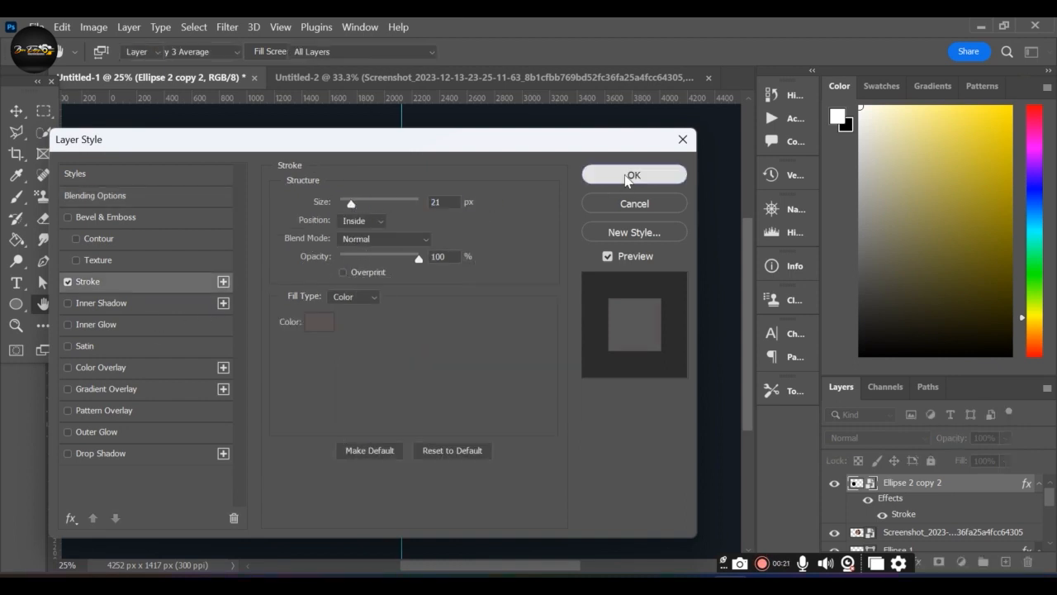
pyautogui.click(627, 177)
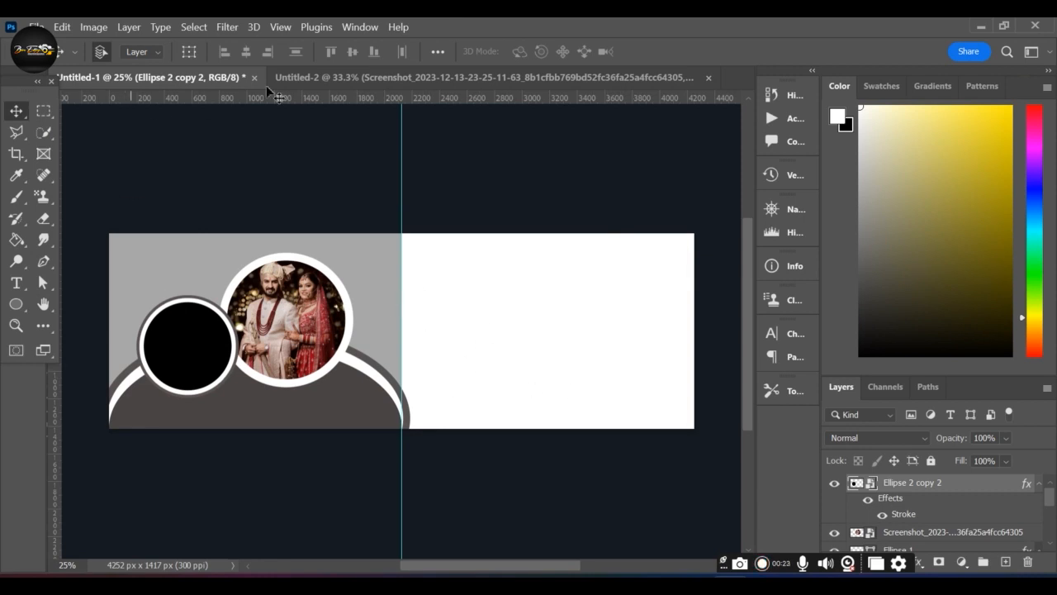
# Step: Bring the red-dressed couple photo from Untitled-2 onto the black circle and clip it to the Ellipse 2 copy 2 layer
pyautogui.click(336, 78)
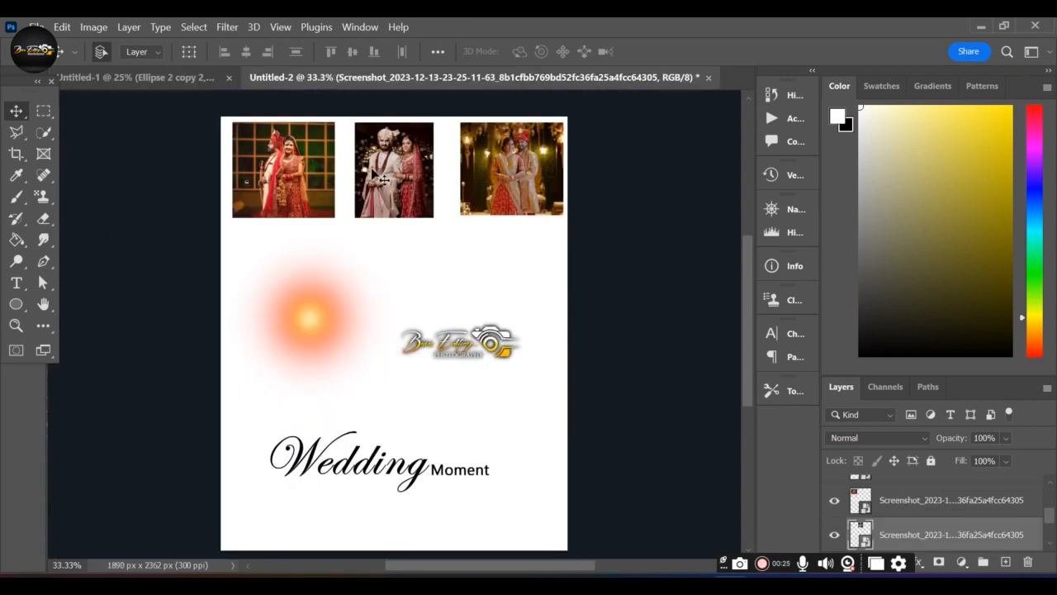
pyautogui.moveTo(294, 174); pyautogui.dragTo(189, 369)
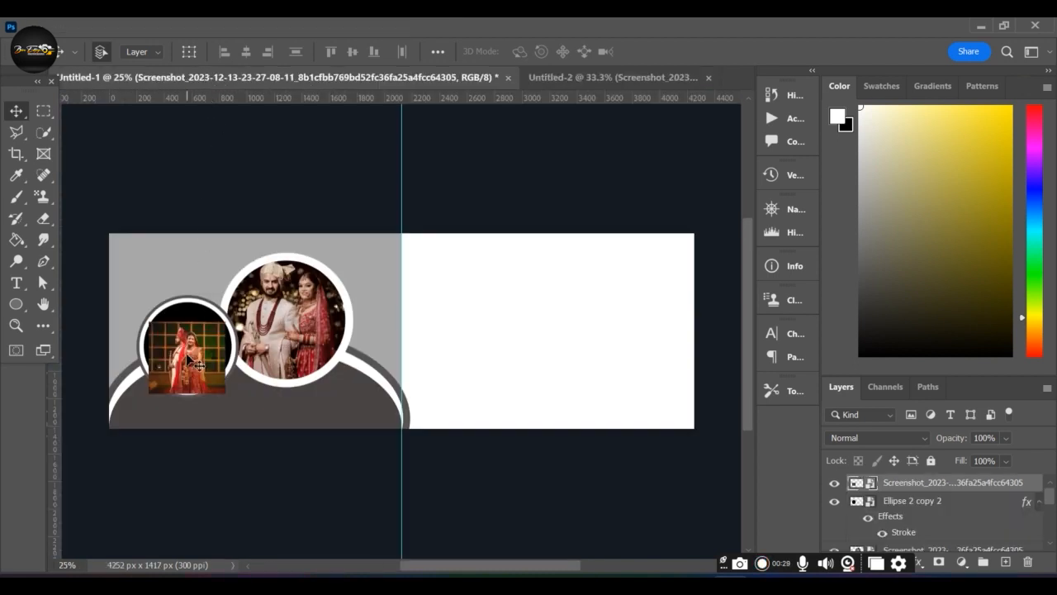
pyautogui.rightClick(941, 485)
pyautogui.click(943, 487)
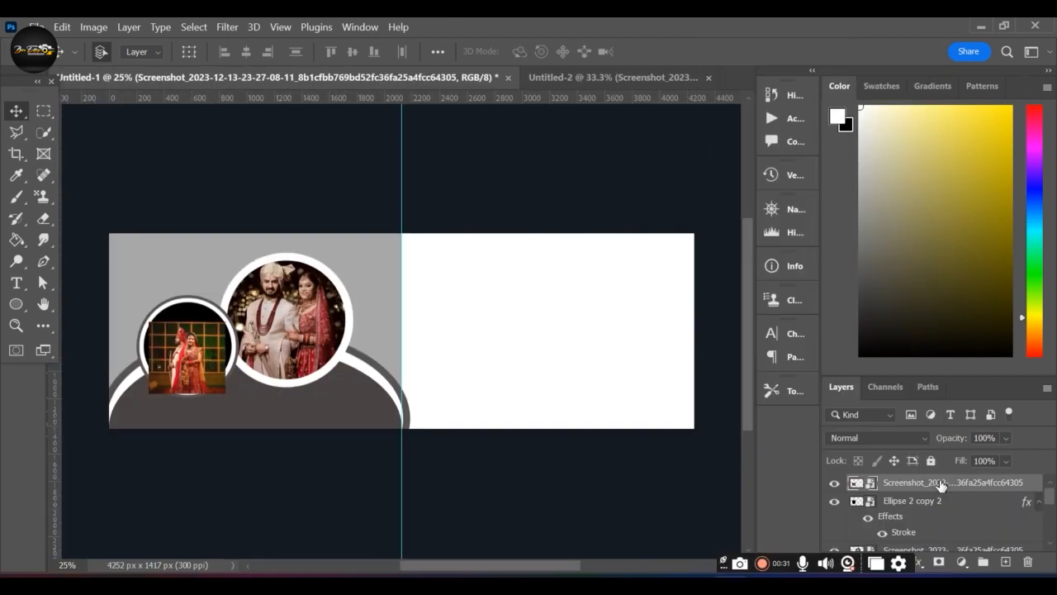
pyautogui.rightClick(939, 486)
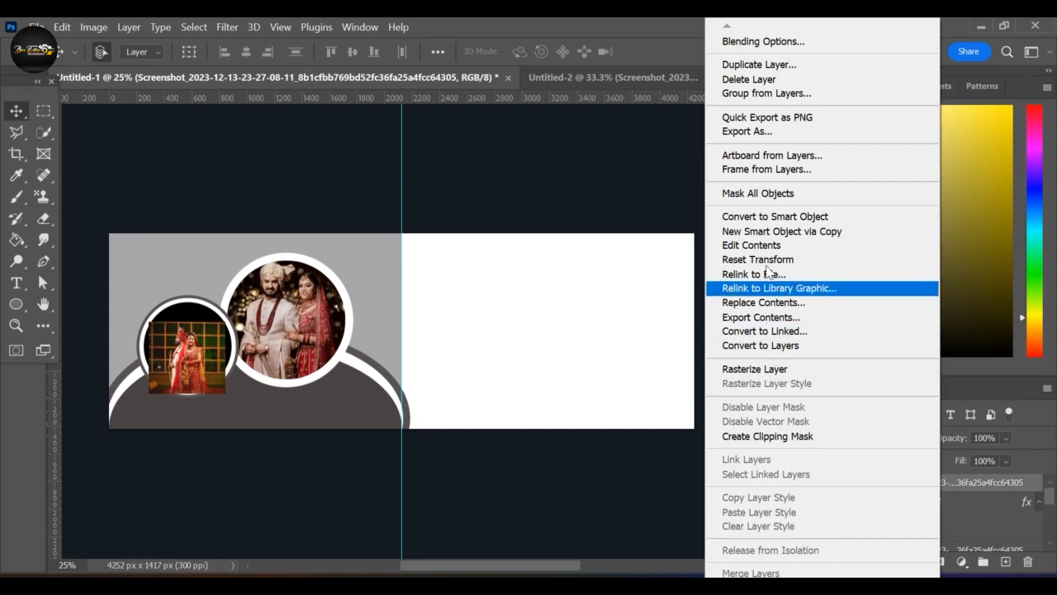
pyautogui.click(765, 436)
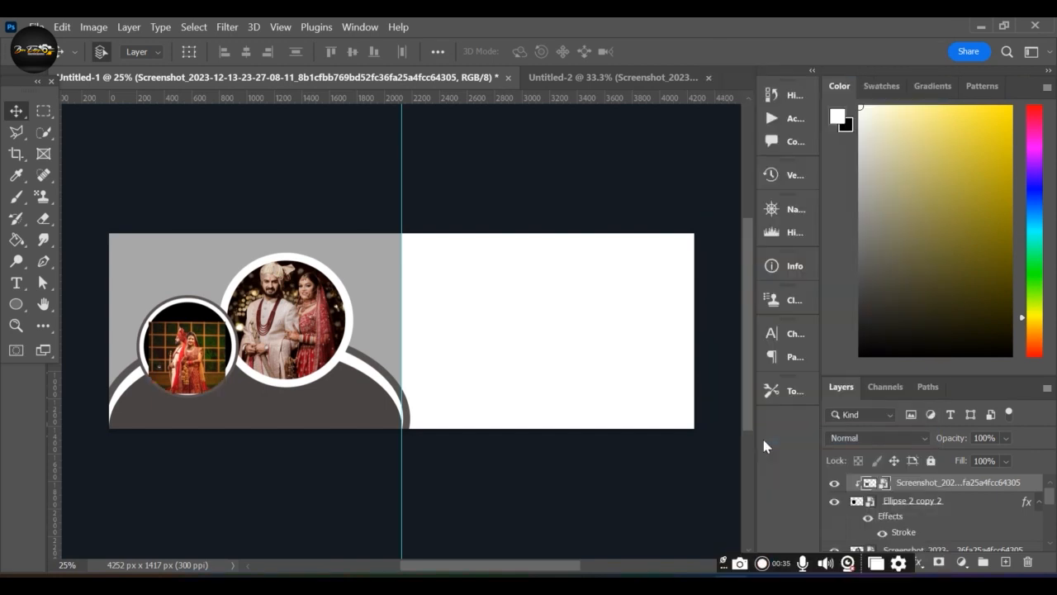
# Step: Scale the clipped couple photo to 25.53% and place it at about X 566, Y 805 px to fill the circle
pyautogui.hotkey('ctrl', 't')
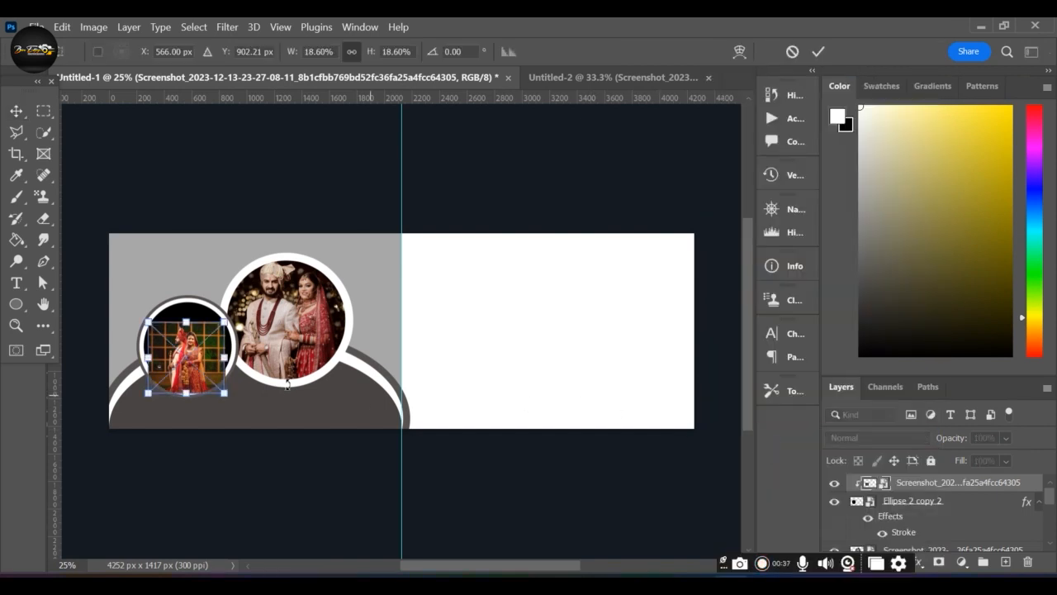
pyautogui.moveTo(176, 317); pyautogui.dragTo(179, 288)
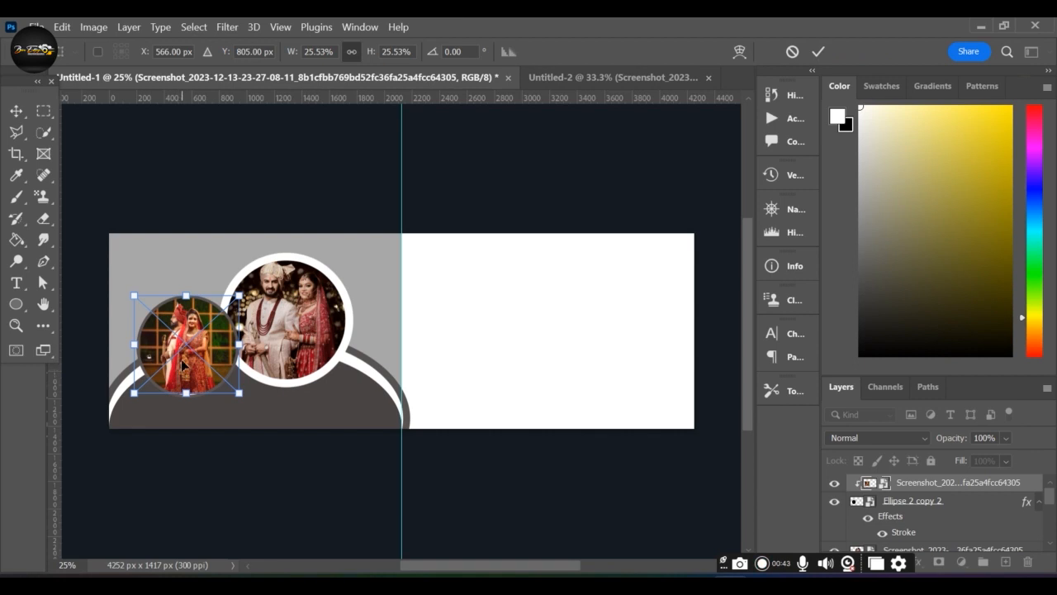
pyautogui.press('Return')
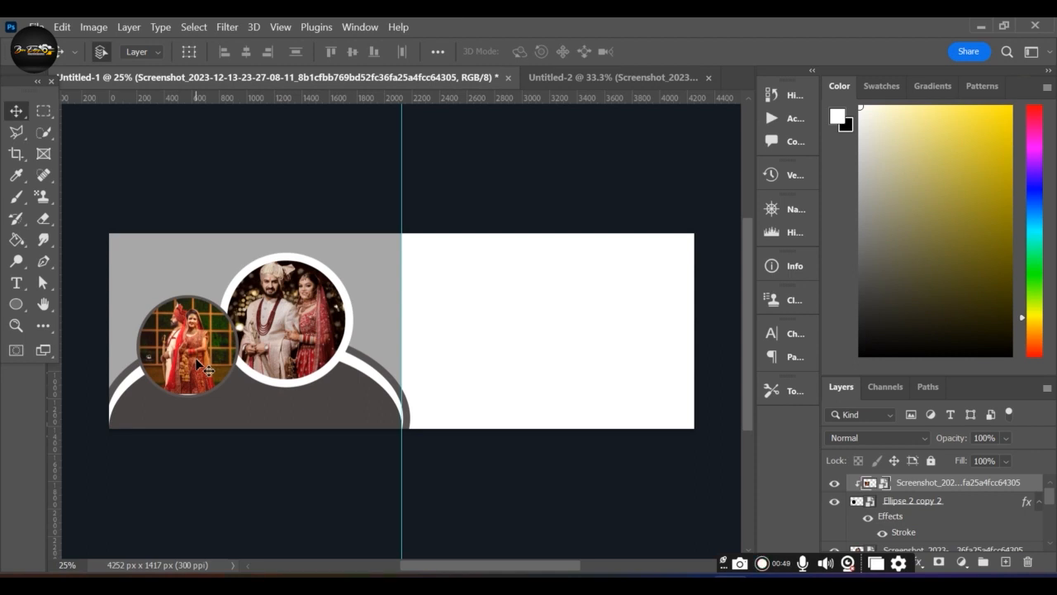
# Step: Undo the photo's scaling and clipping mask, and delete the photo layer from the layout
pyautogui.press('ctrl')
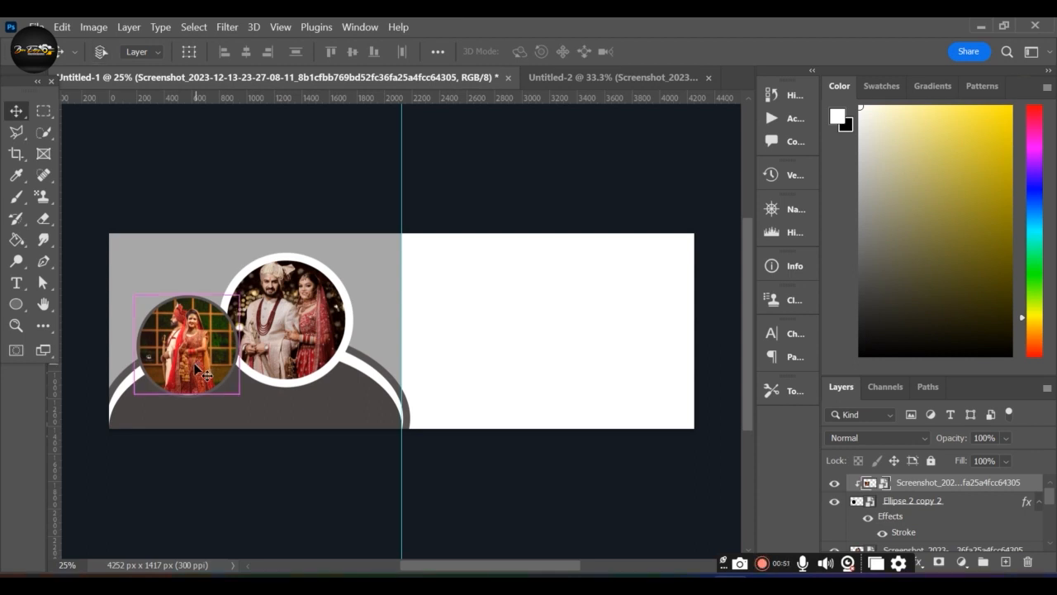
pyautogui.hotkey('ctrl', 'alt', 'g')
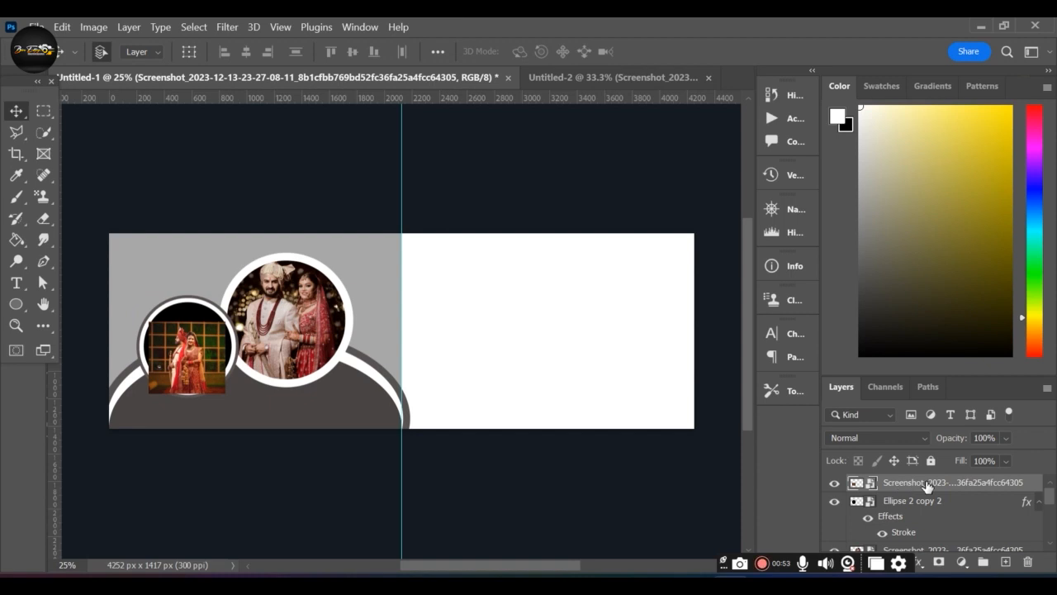
pyautogui.click(1024, 562)
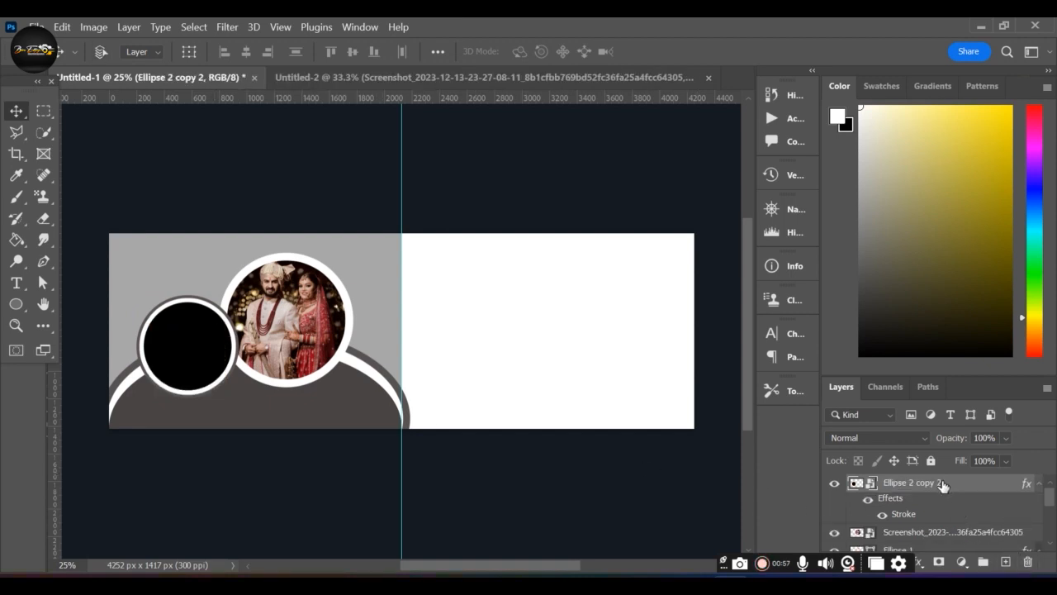
pyautogui.hotkey('ctrl', 't')
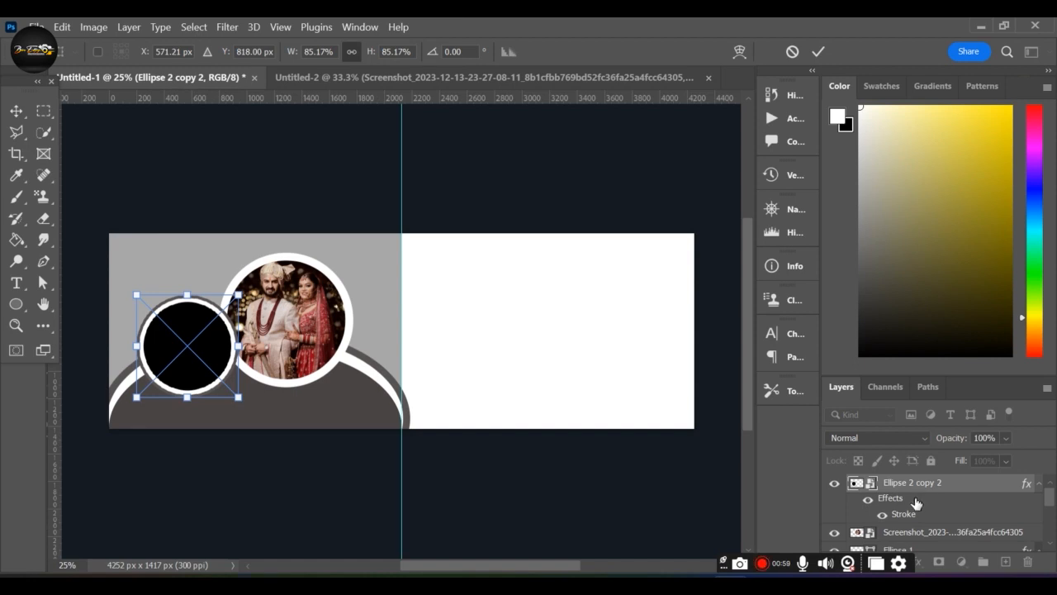
pyautogui.press('Return')
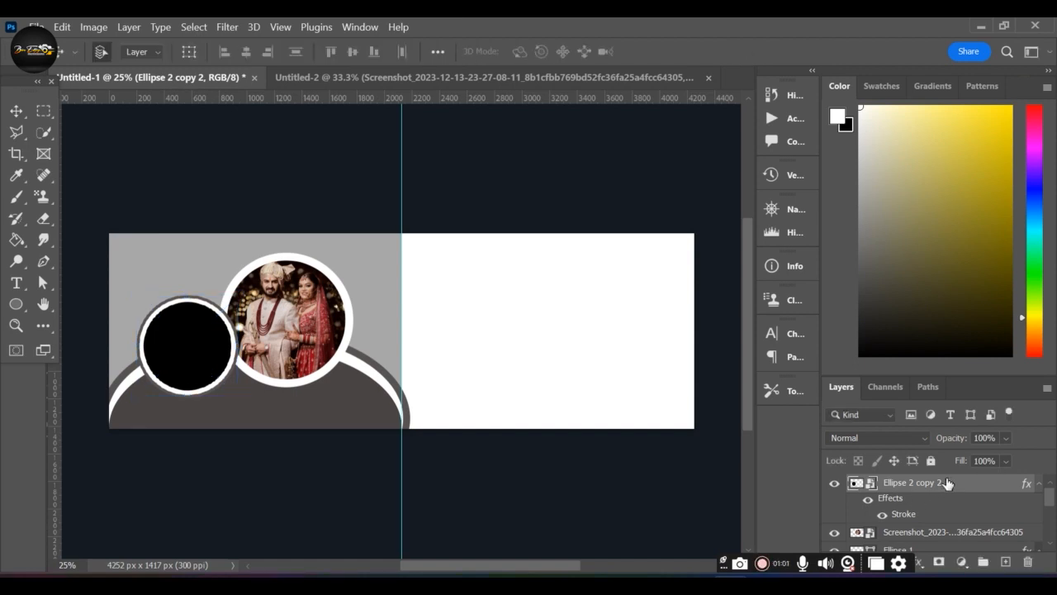
pyautogui.doubleClick(946, 485)
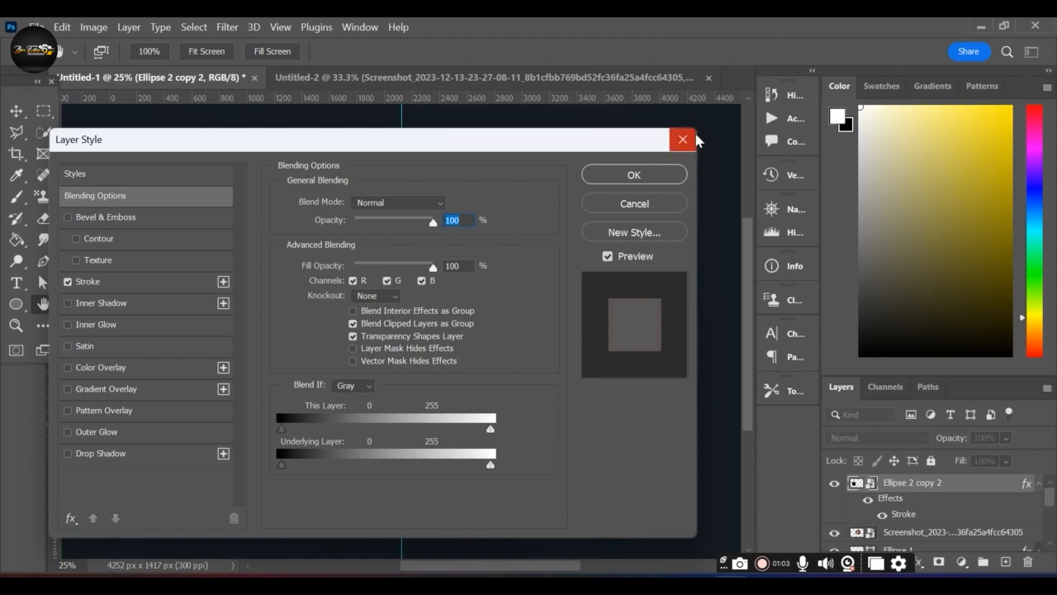
pyautogui.click(685, 142)
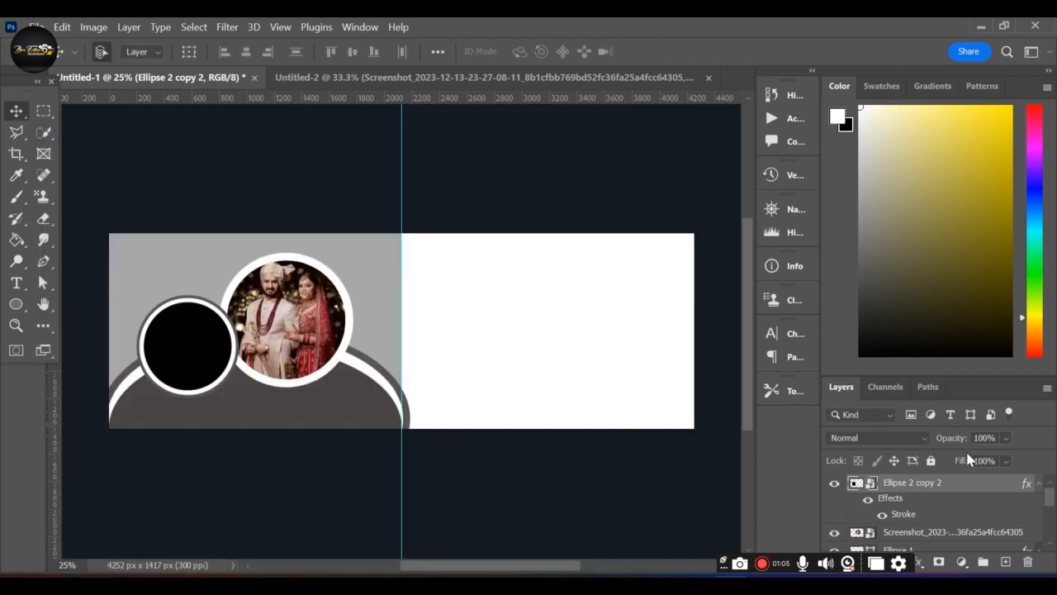
# Step: Duplicate the stroked black circle and move Ellipse 2 copy 2 onto the white right half, at about X 3271, Y 819 px
pyautogui.hotkey('ctrl', 'j')
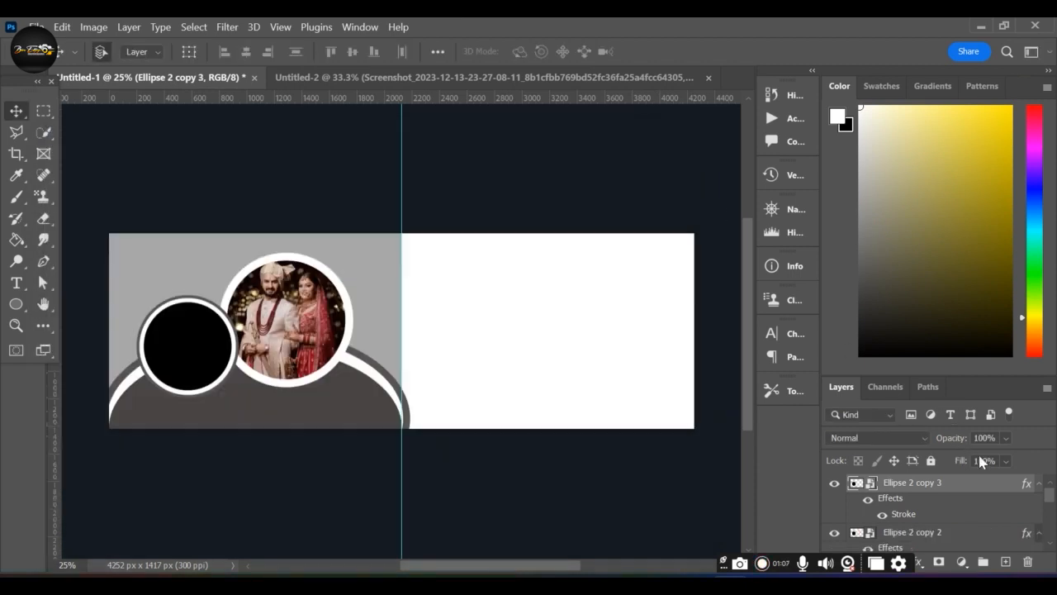
pyautogui.scroll(-2, 955, 494)
pyautogui.scroll(2, 954, 493)
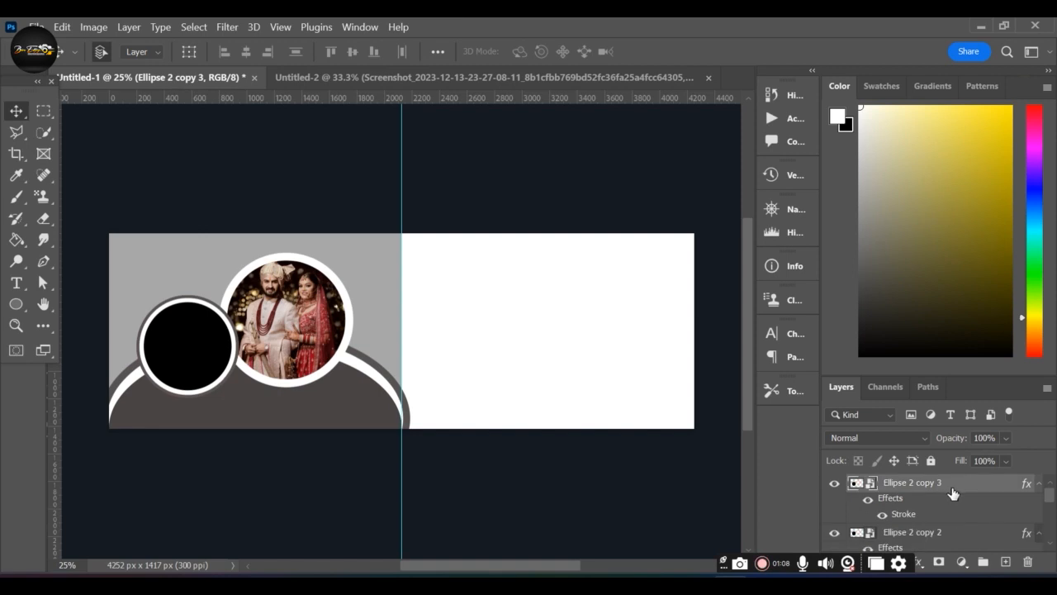
pyautogui.click(943, 533)
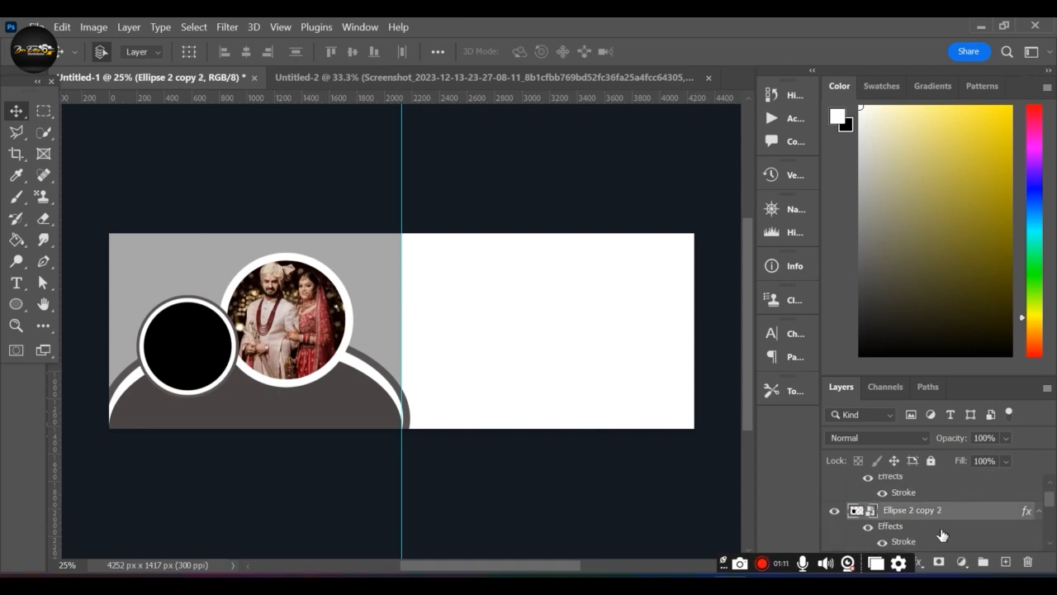
pyautogui.hotkey('ctrl', 't')
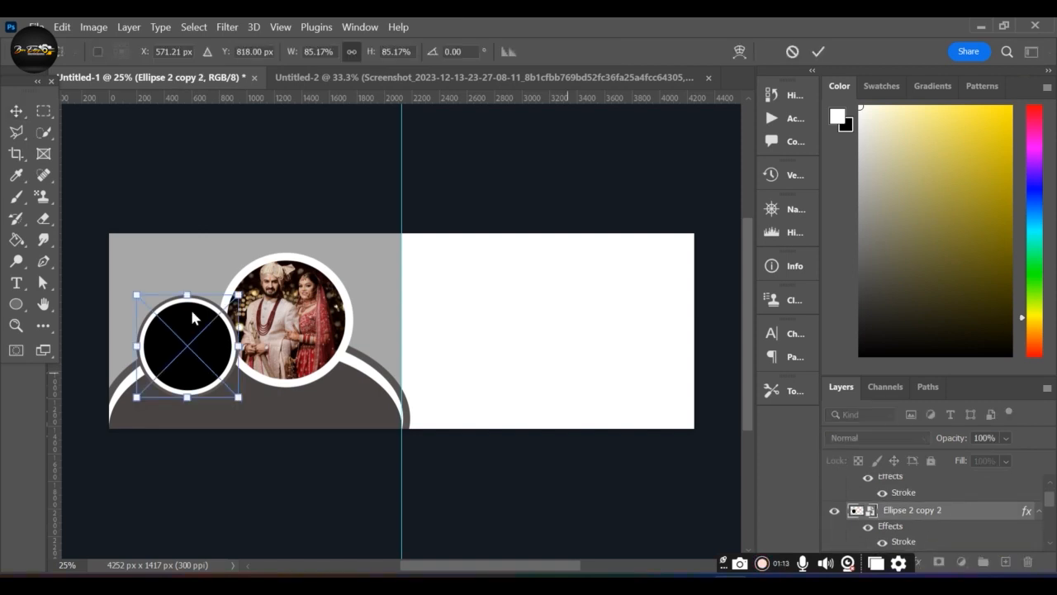
pyautogui.moveTo(172, 335); pyautogui.dragTo(546, 342)
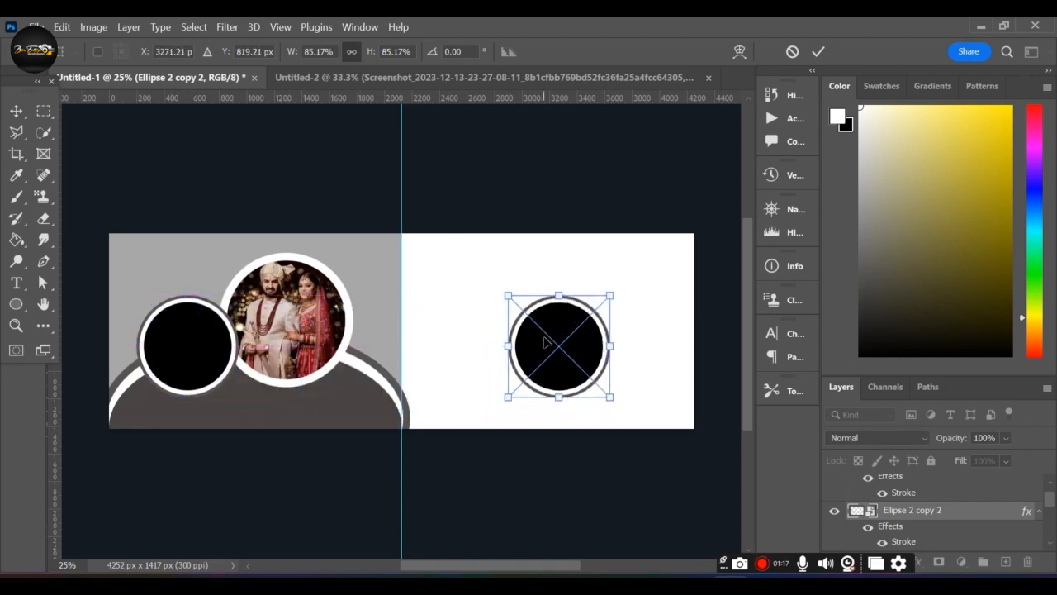
pyautogui.press('Return')
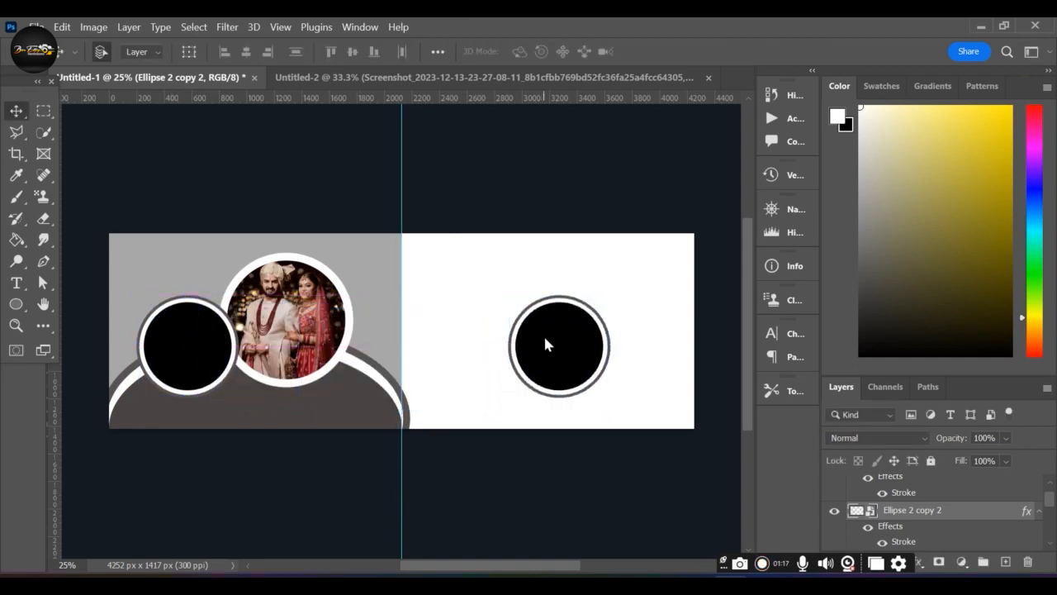
# Step: Bring the red-dressed couple photo from Untitled-2 onto the right-half circle and clip it to that circle
pyautogui.click(364, 77)
pyautogui.moveTo(289, 188); pyautogui.dragTo(563, 350)
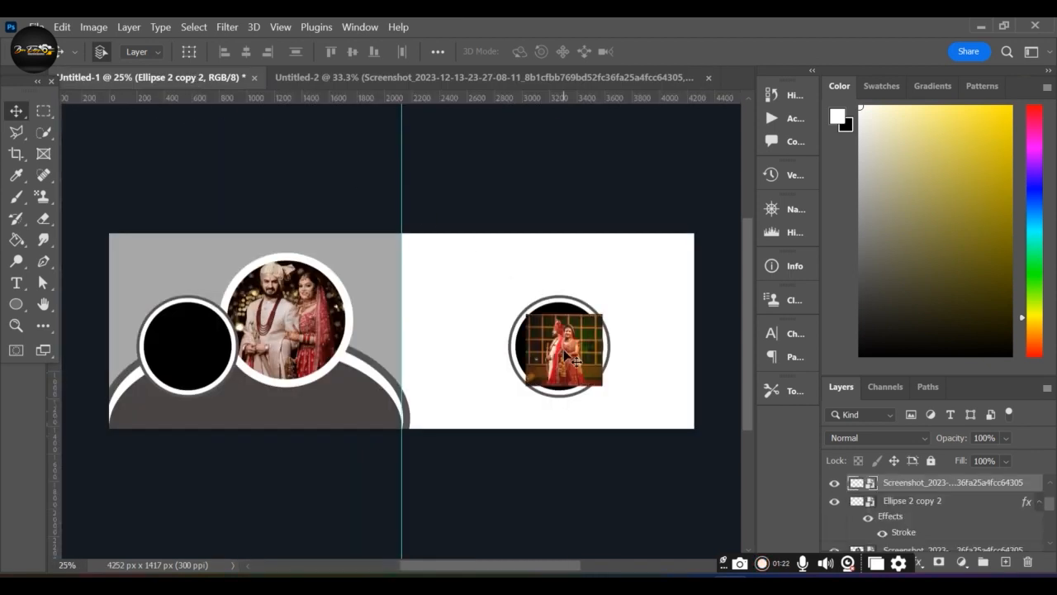
pyautogui.rightClick(989, 482)
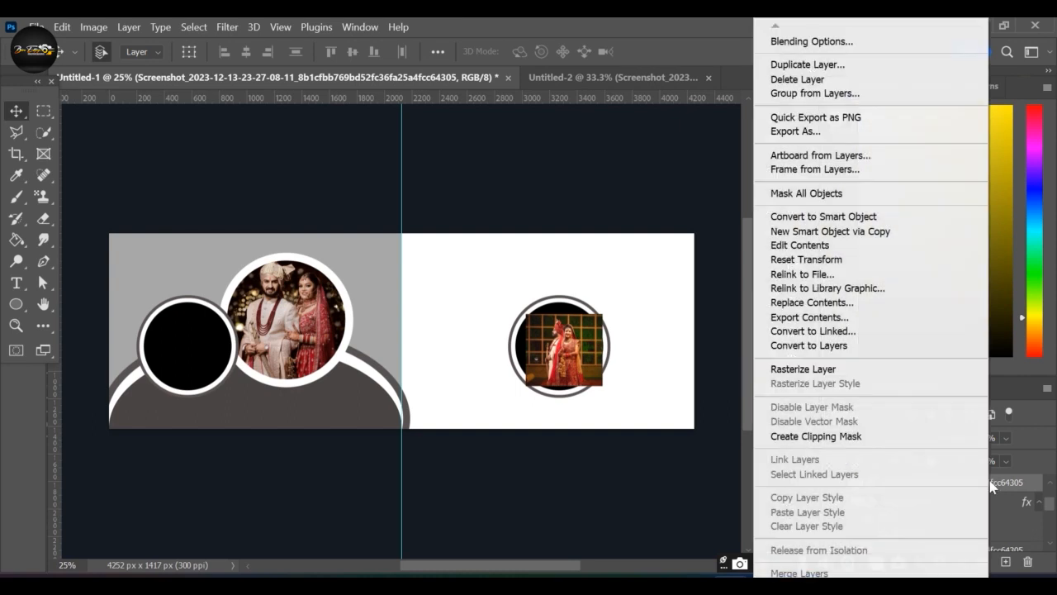
pyautogui.click(839, 437)
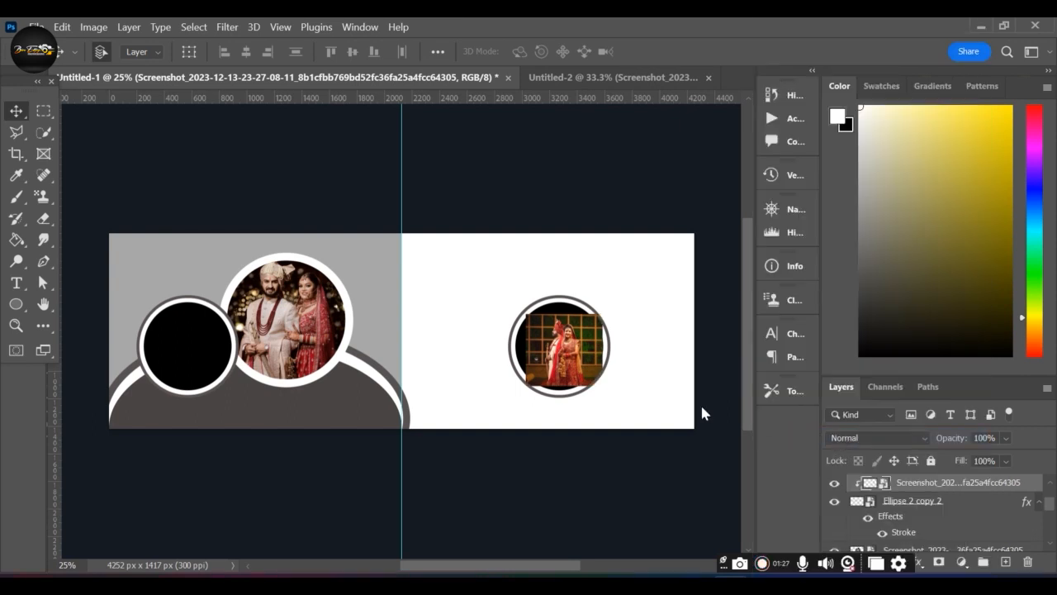
# Step: Scale the clipped couple photo to 27% so that it fills the right-half circle
pyautogui.press('ctrl')
pyautogui.hotkey('ctrl', 't')
pyautogui.moveTo(603, 350)
pyautogui.mouseDown()
pyautogui.moveTo(637, 350)
pyautogui.moveTo(599, 357)
pyautogui.mouseUp()
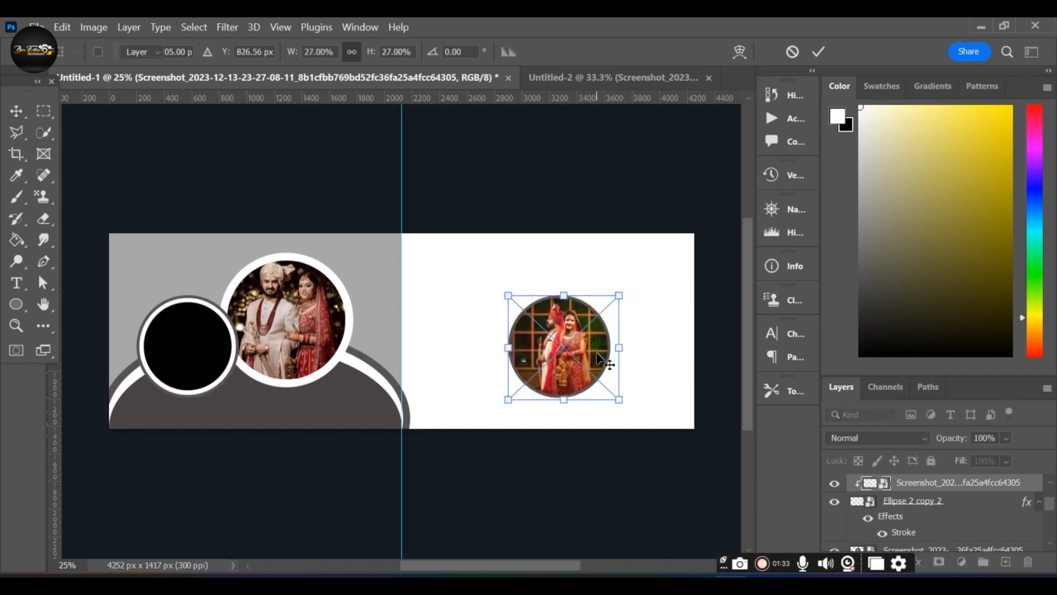
pyautogui.press('Return')
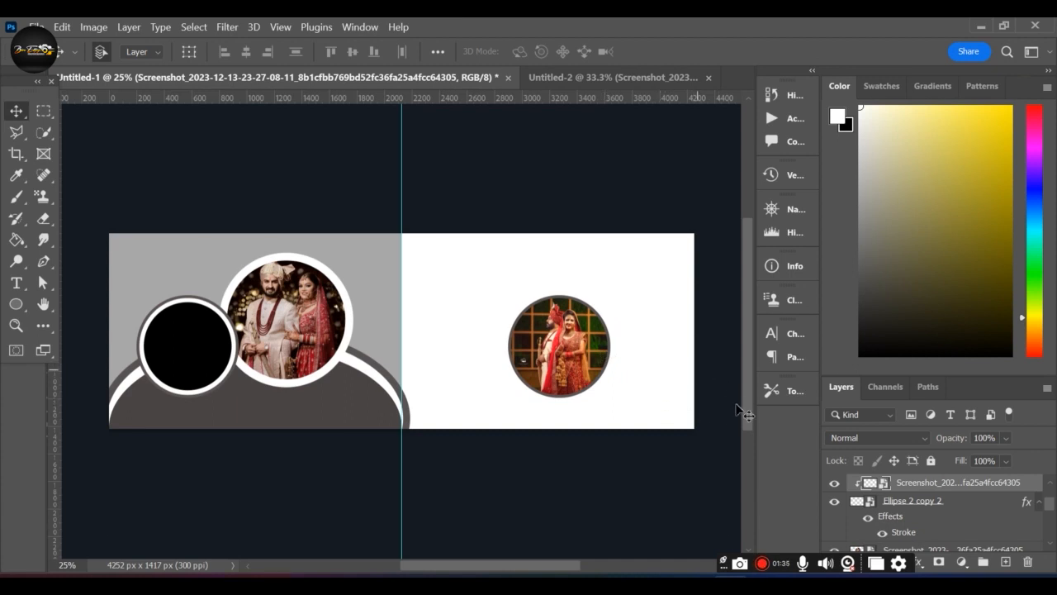
# Step: Convert the clipped couple photo and its circle on the right half into one smart object
pyautogui.moveTo(586, 281); pyautogui.dragTo(570, 314)
pyautogui.rightClick(931, 502)
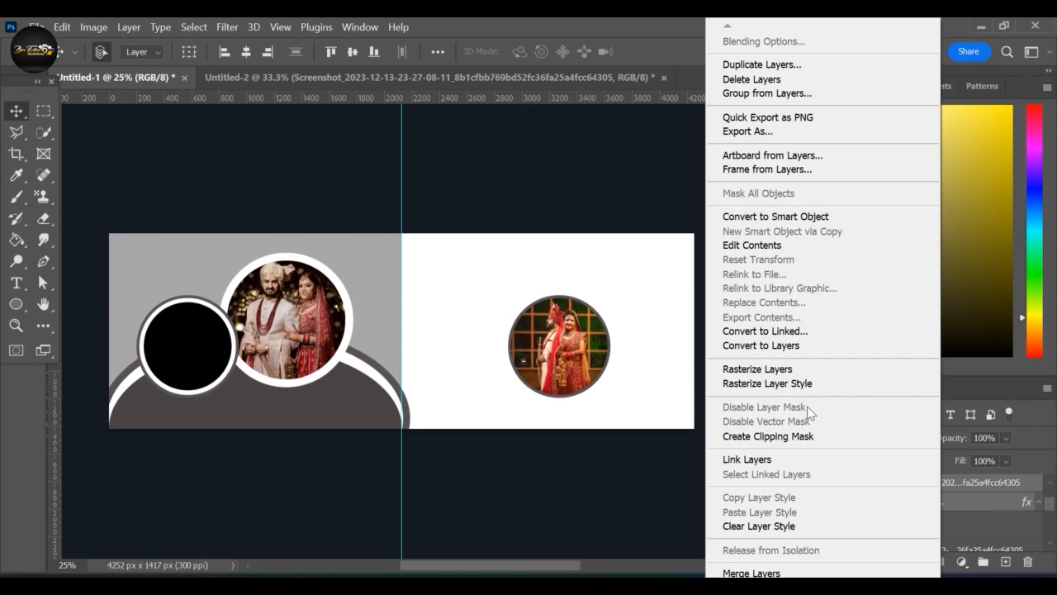
pyautogui.click(786, 219)
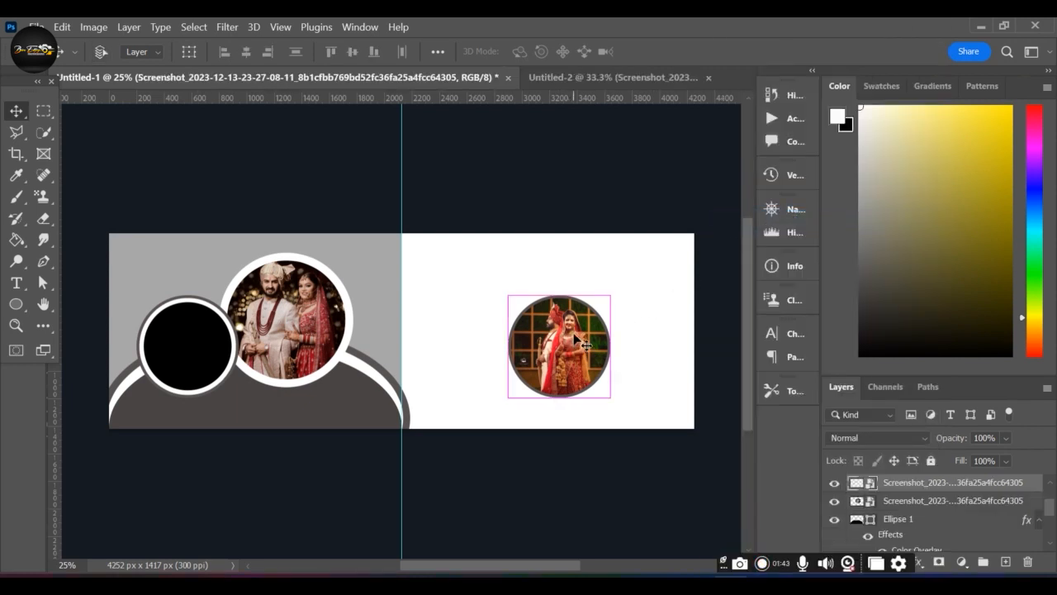
# Step: Move the round red-dressed couple photo to about X 2731, Y 1198 px and raise its layer above Ellipse 2 copy 3
pyautogui.hotkey('ctrl', 't')
pyautogui.moveTo(509, 331); pyautogui.dragTo(566, 401)
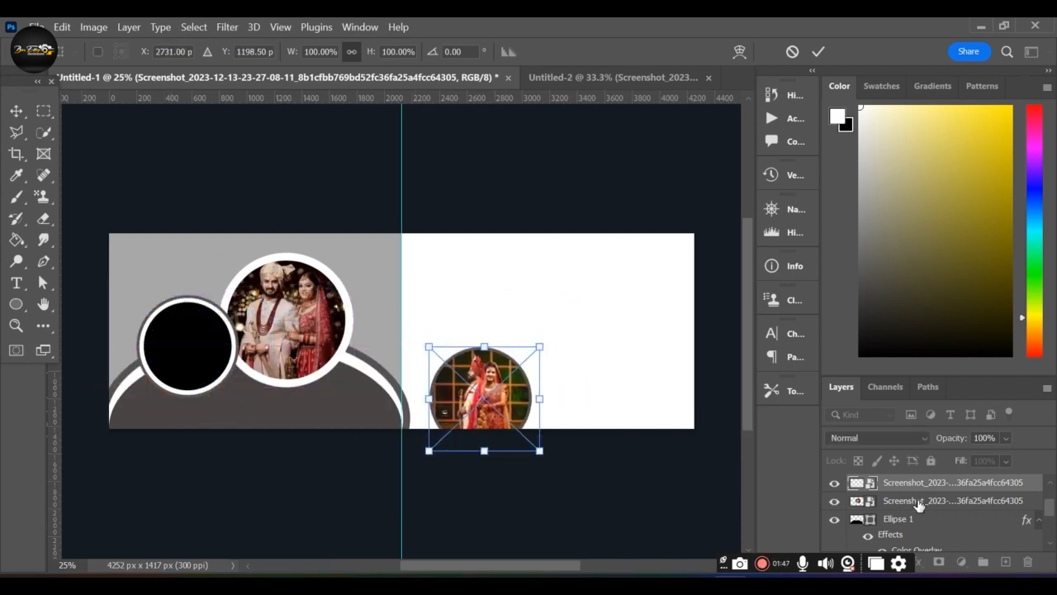
pyautogui.moveTo(918, 482)
pyautogui.mouseDown()
pyautogui.moveTo(914, 466)
pyautogui.moveTo(918, 484)
pyautogui.mouseUp()
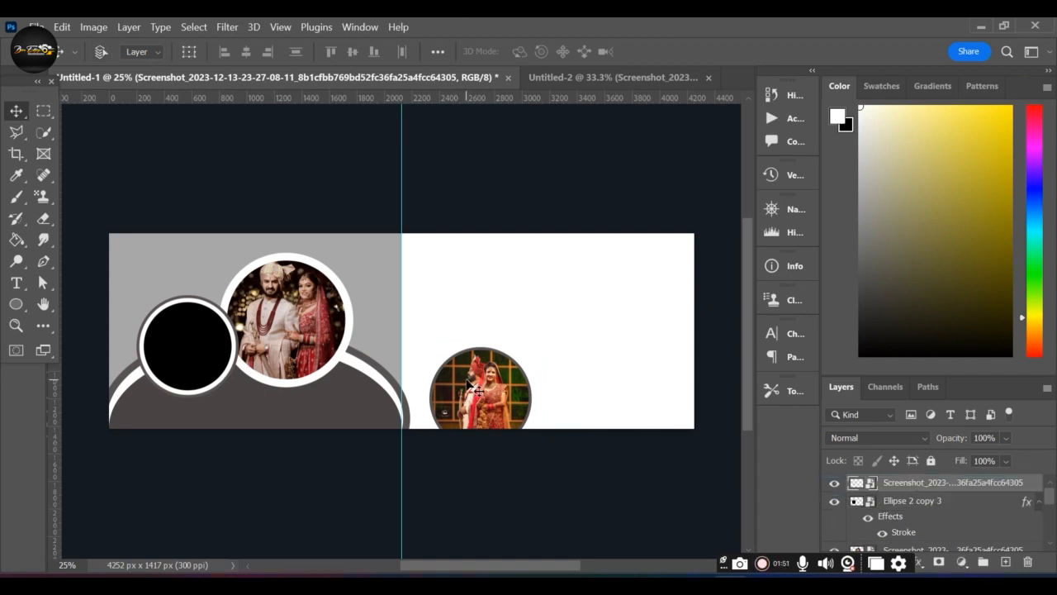
# Step: Place the round couple photo over the small black circle at about X 598, Y 826 px and scale it to 84.85%
pyautogui.hotkey('ctrl', 't')
pyautogui.moveTo(467, 396); pyautogui.dragTo(180, 343)
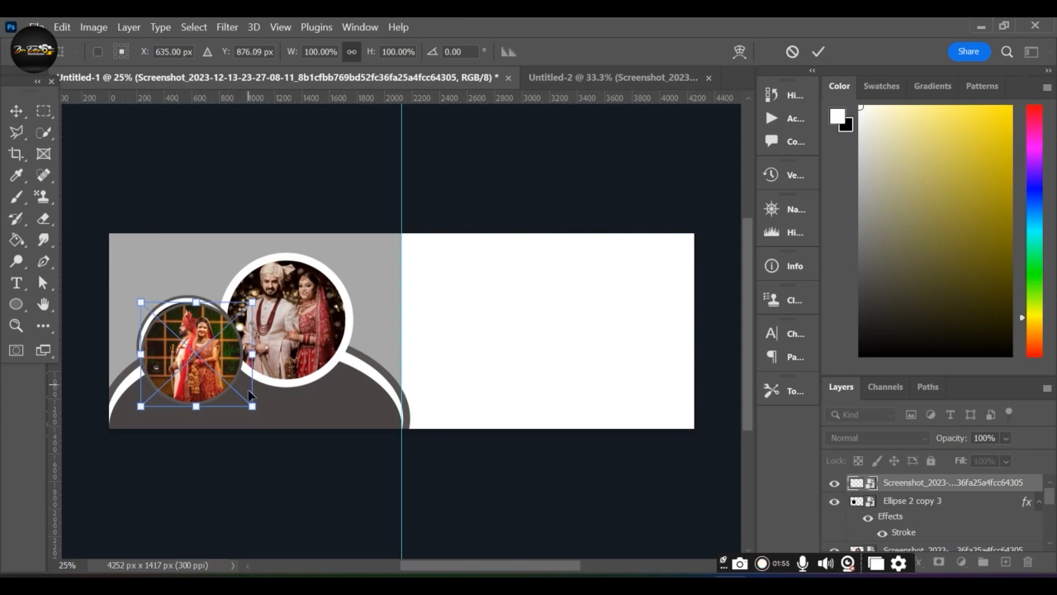
pyautogui.moveTo(252, 404); pyautogui.dragTo(208, 364)
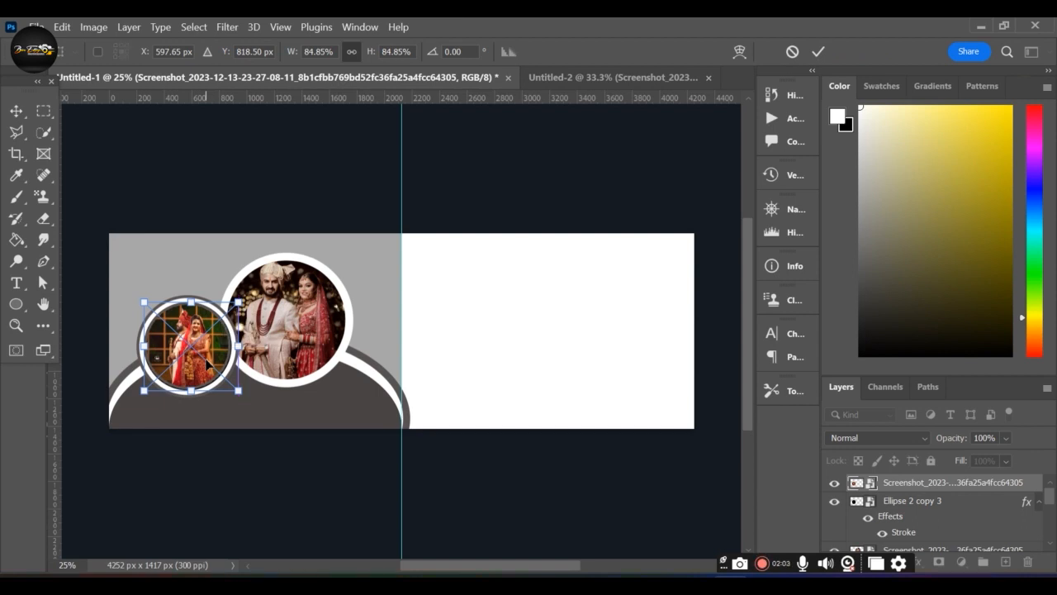
pyautogui.moveTo(206, 360); pyautogui.dragTo(206, 361)
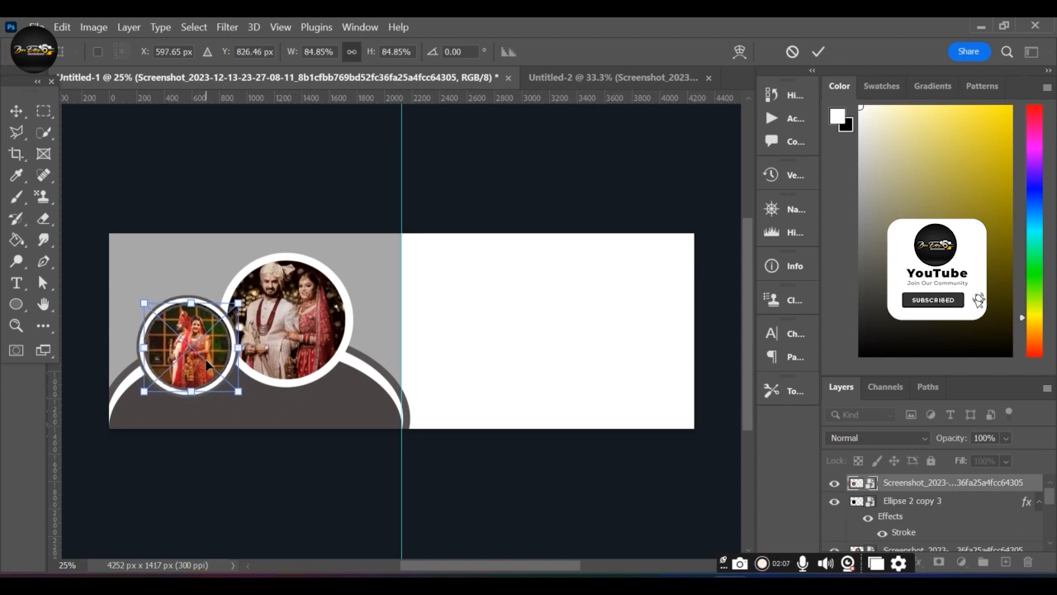
pyautogui.press('Return')
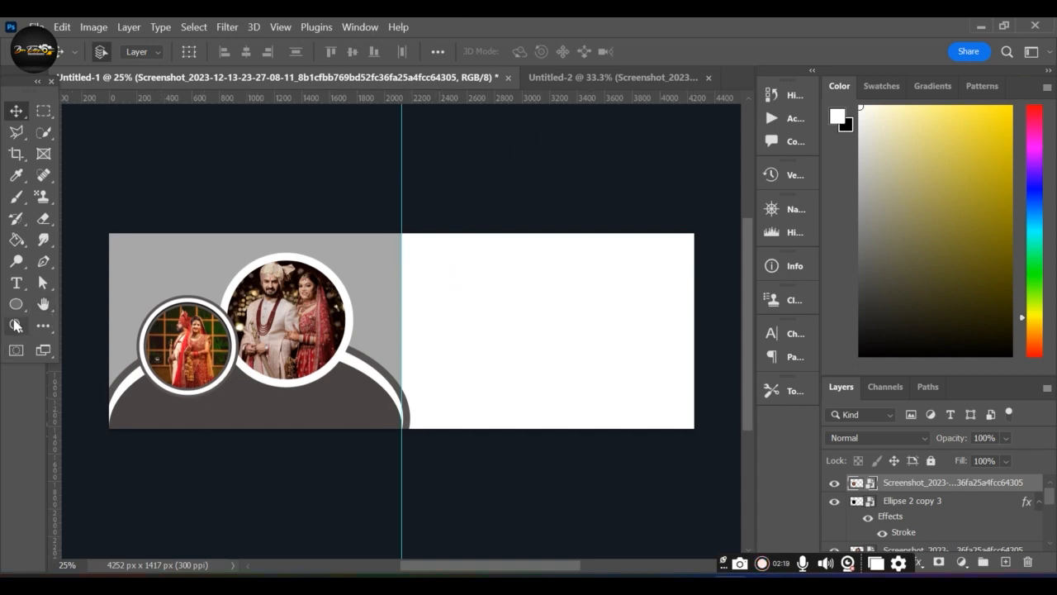
# Step: Draw a black-filled rectangle of about 2170 by 1462 px covering the white half beside the guide
pyautogui.moveTo(16, 307); pyautogui.dragTo(95, 305)
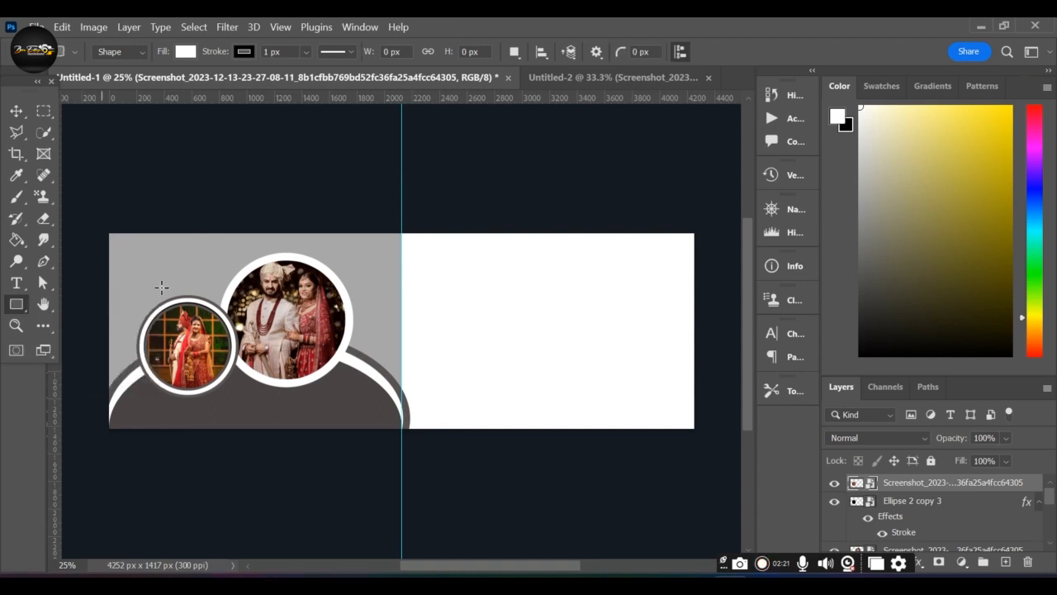
pyautogui.click(187, 52)
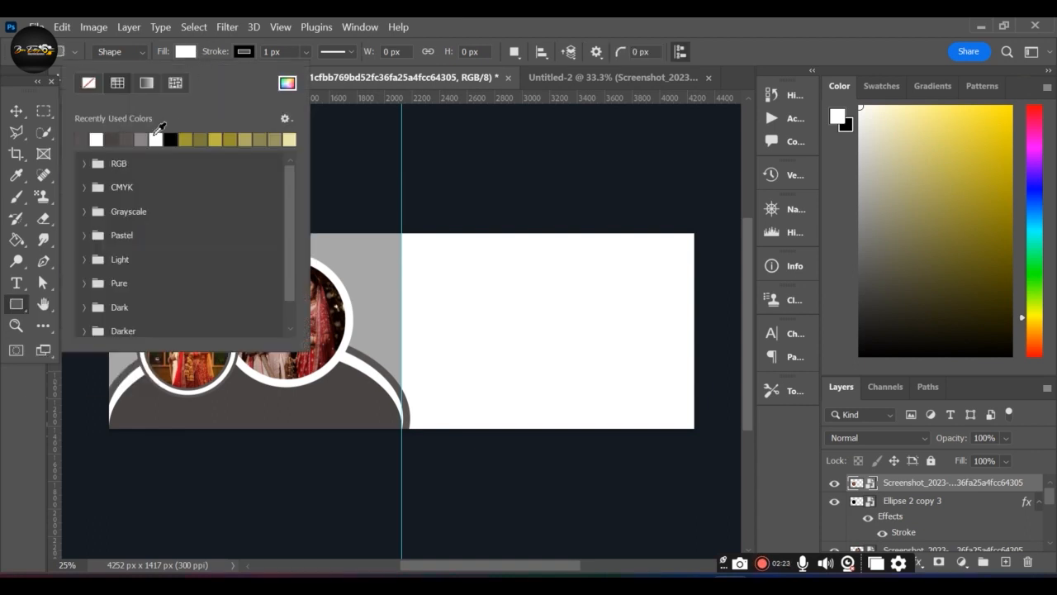
pyautogui.click(170, 137)
pyautogui.click(186, 51)
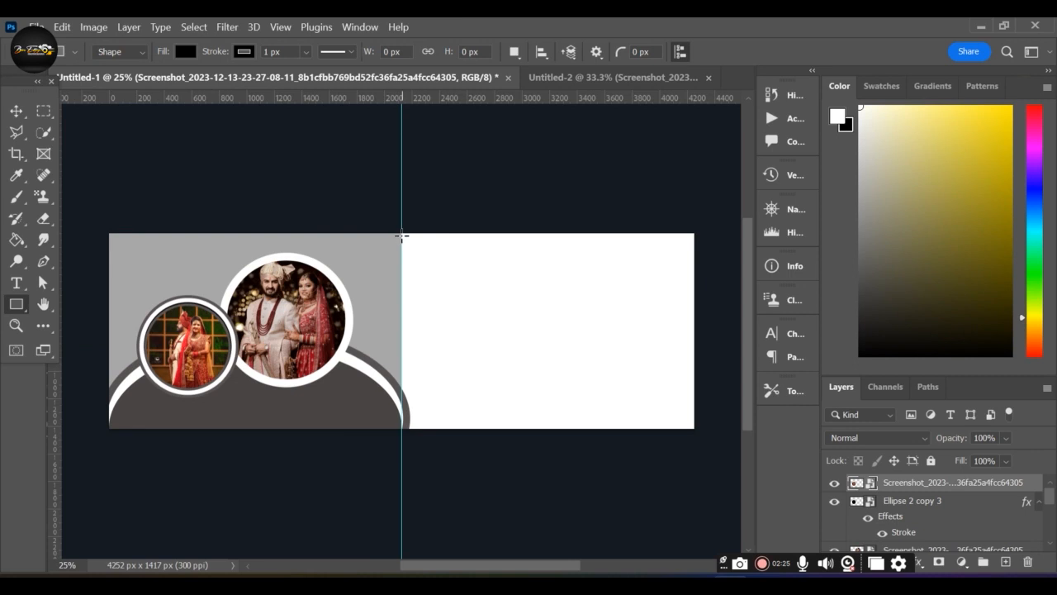
pyautogui.moveTo(400, 231); pyautogui.dragTo(700, 433)
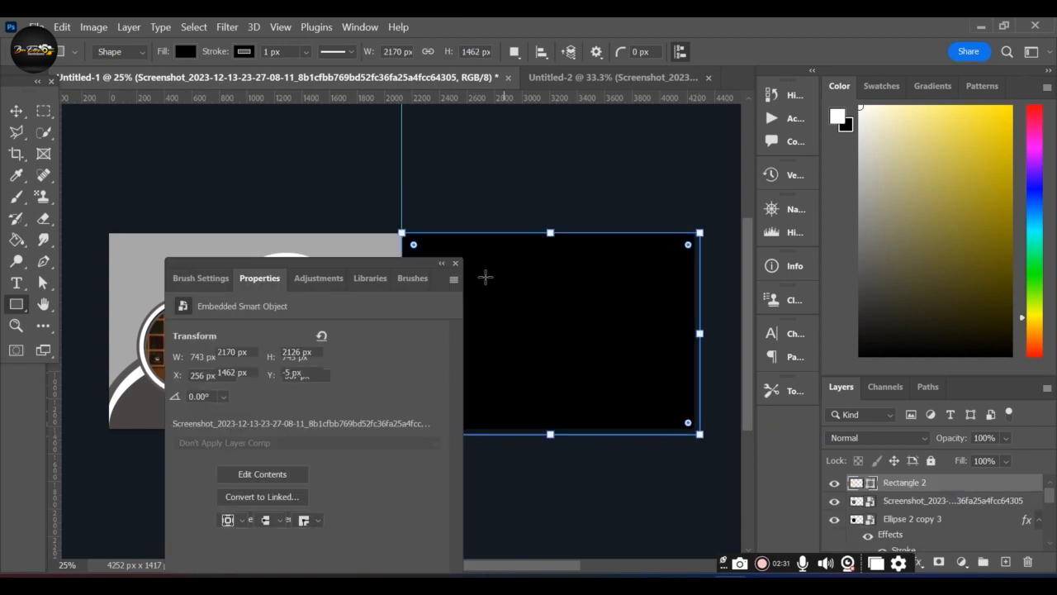
pyautogui.click(455, 263)
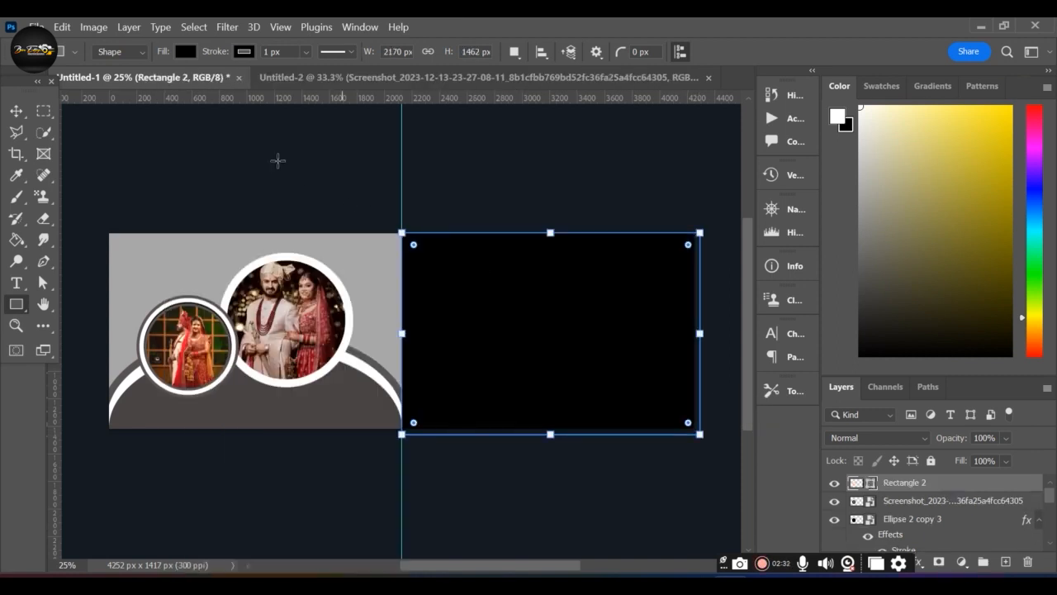
# Step: Bring the couple photo with the red turban from Untitled-2 onto the black rectangle and scale it to 72.57%
pyautogui.click(279, 77)
pyautogui.click(16, 110)
pyautogui.moveTo(485, 168); pyautogui.dragTo(728, 330)
pyautogui.hotkey('ctrl', 't')
pyautogui.moveTo(637, 317); pyautogui.dragTo(596, 364)
pyautogui.moveTo(693, 346); pyautogui.dragTo(697, 345)
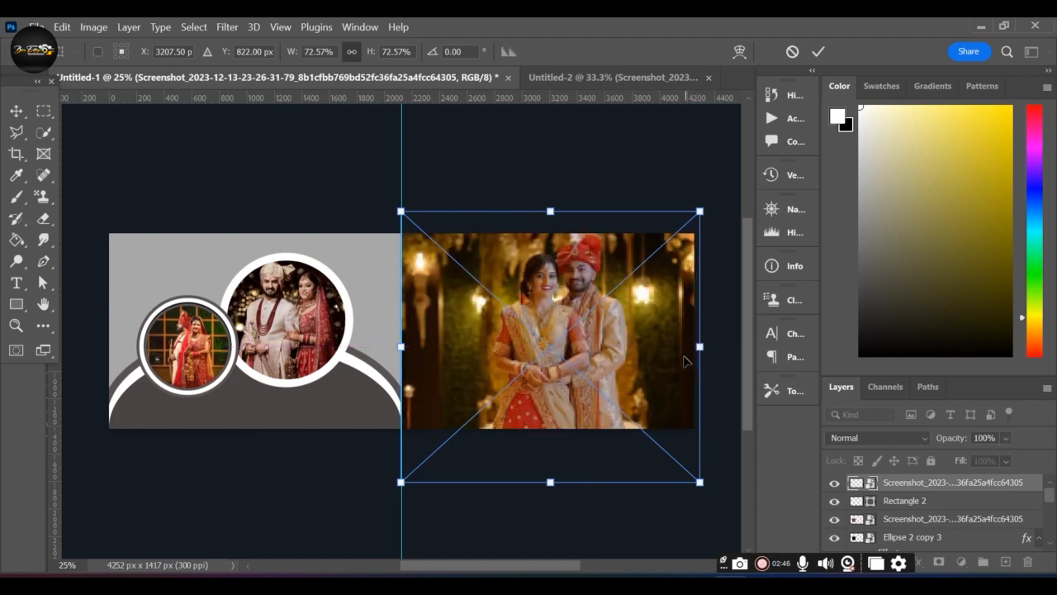
pyautogui.press('Return')
# Step: Clip the newly placed couple photo to Rectangle 2 with a clipping mask
pyautogui.rightClick(919, 482)
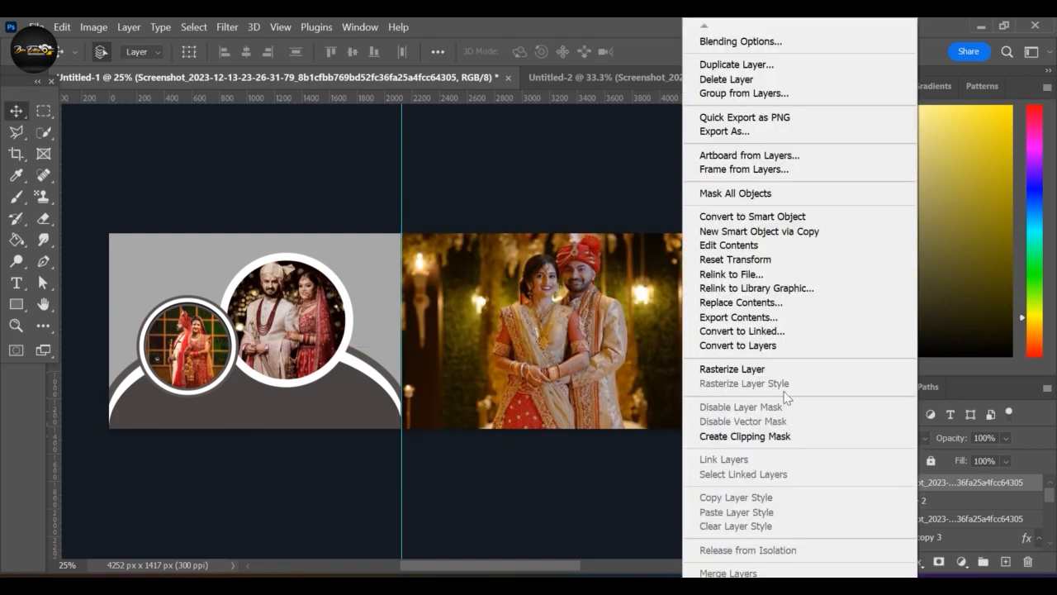
pyautogui.click(763, 439)
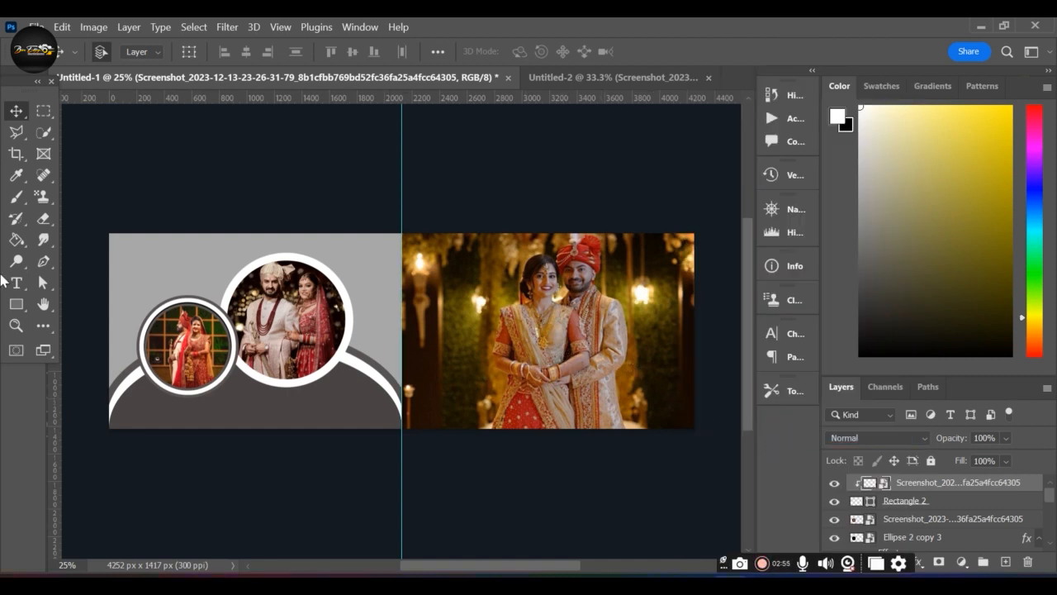
# Step: Bring the orange light flare from Untitled-2 onto the large photo circle's upper-left edge and set its blend mode to Soft Light
pyautogui.click(573, 76)
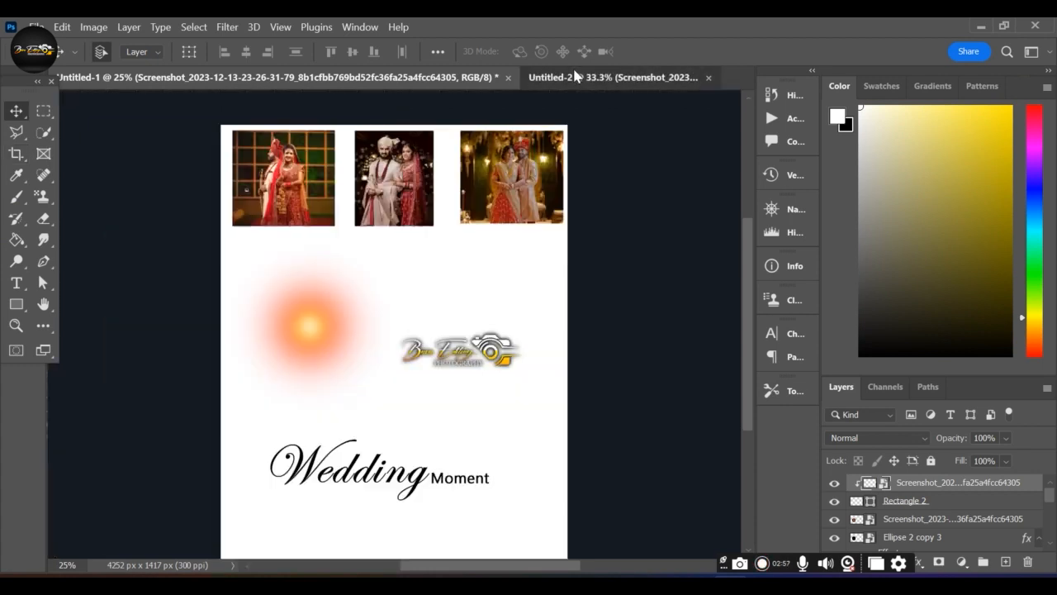
pyautogui.moveTo(328, 352); pyautogui.dragTo(267, 300)
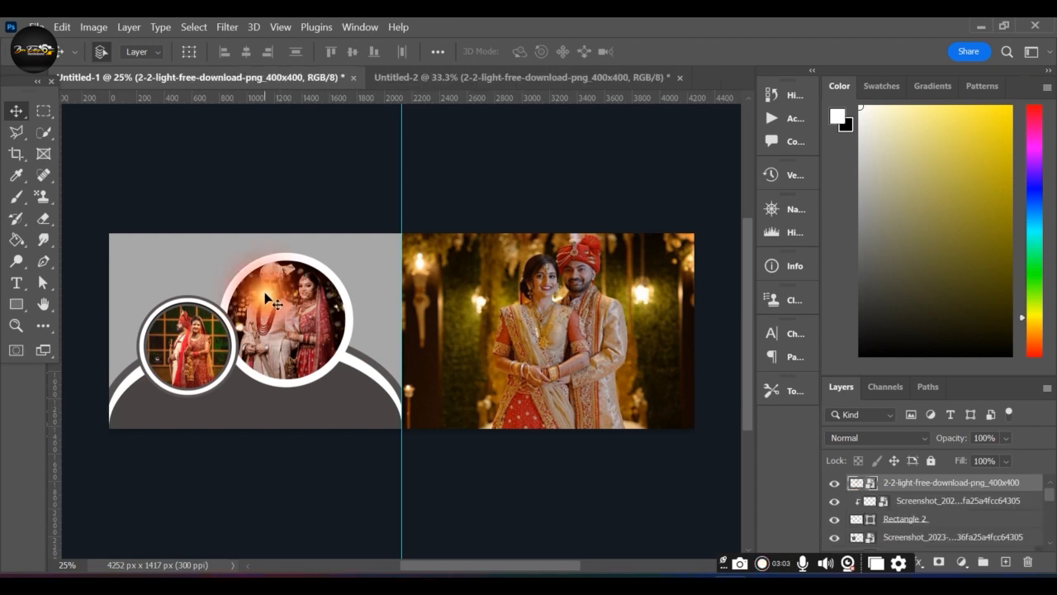
pyautogui.moveTo(261, 298); pyautogui.dragTo(251, 293)
pyautogui.click(915, 442)
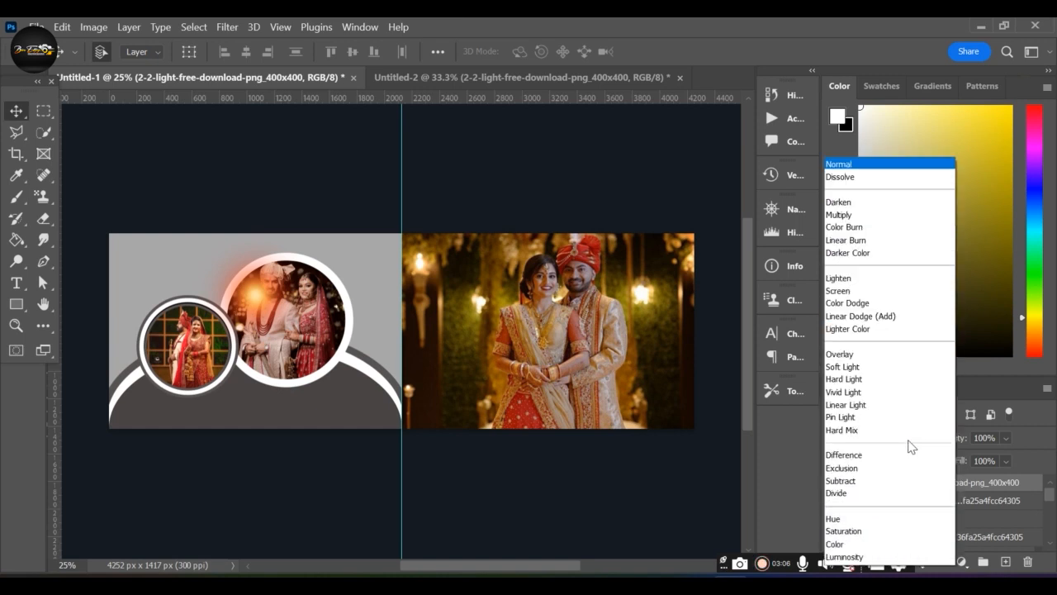
pyautogui.click(844, 368)
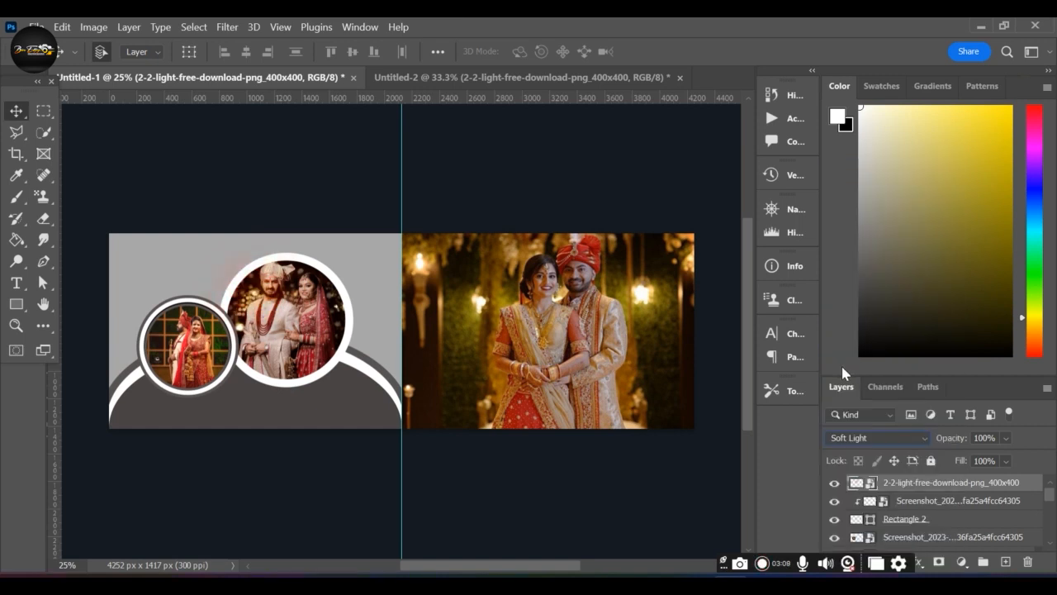
# Step: Duplicate the light flare layer and move the copy onto the upper-left edge of the small photo circle
pyautogui.doubleClick(939, 483)
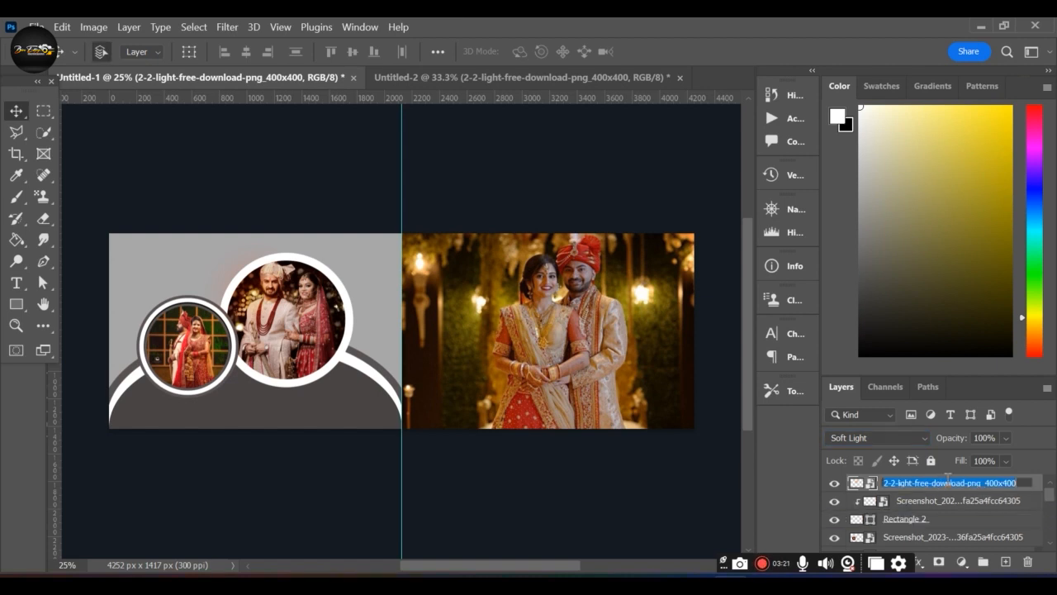
pyautogui.press('Return')
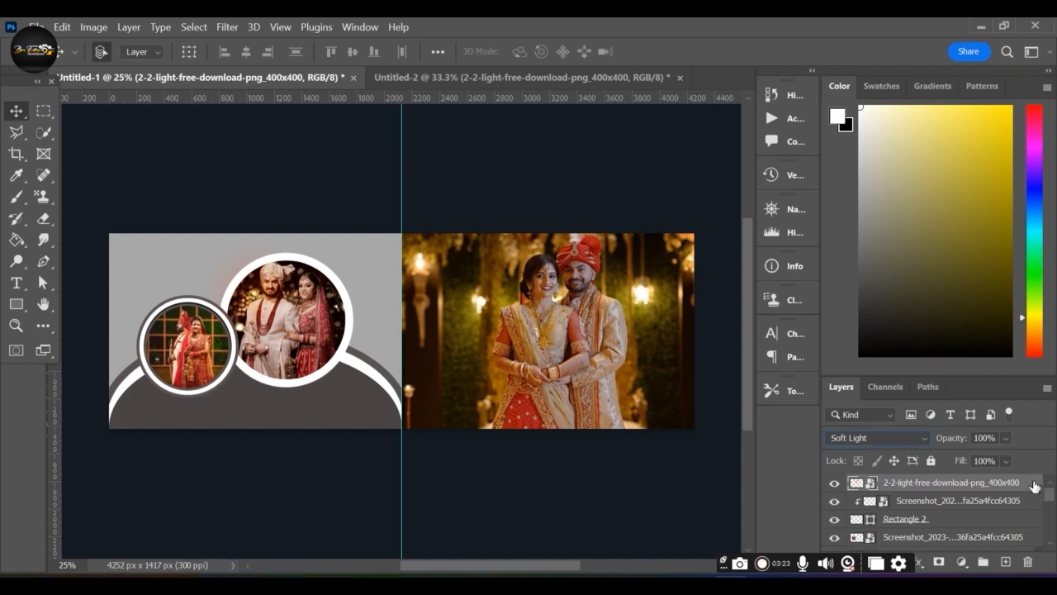
pyautogui.hotkey('ctrl', 'j')
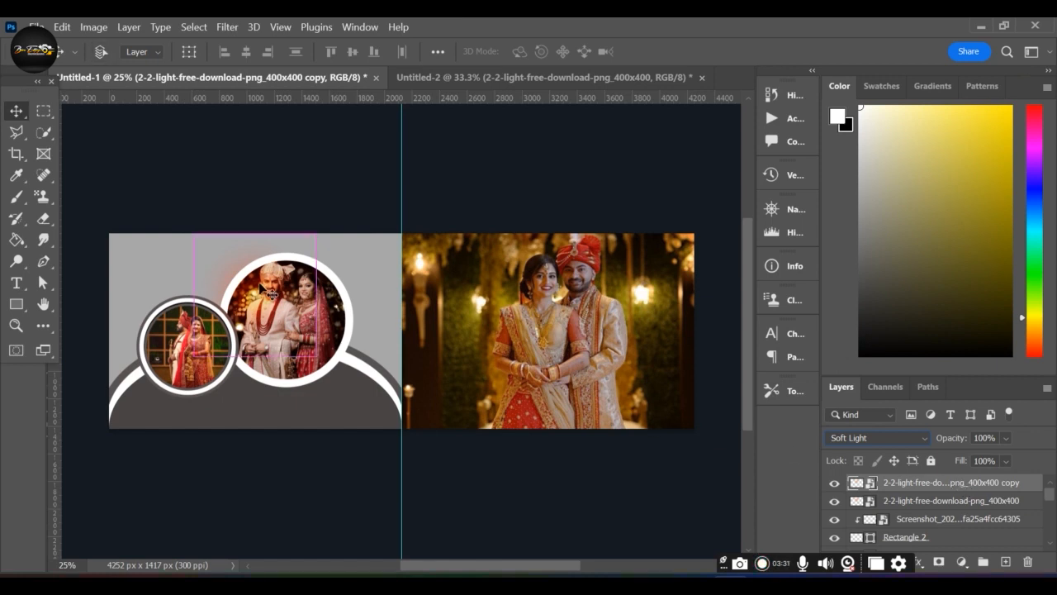
pyautogui.hotkey('ctrl', 't')
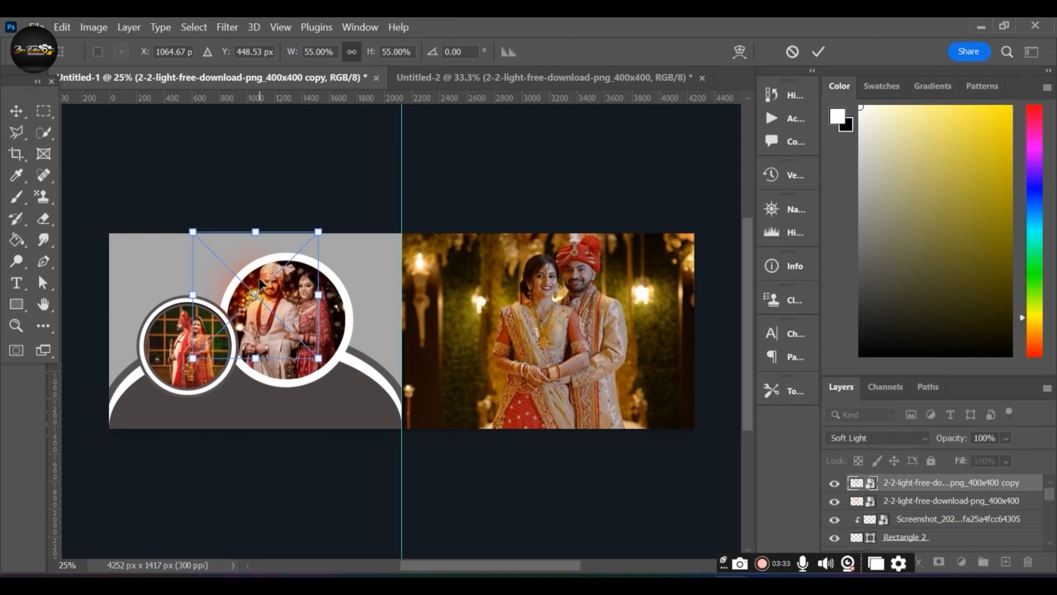
pyautogui.moveTo(258, 289); pyautogui.dragTo(166, 324)
pyautogui.press('Return')
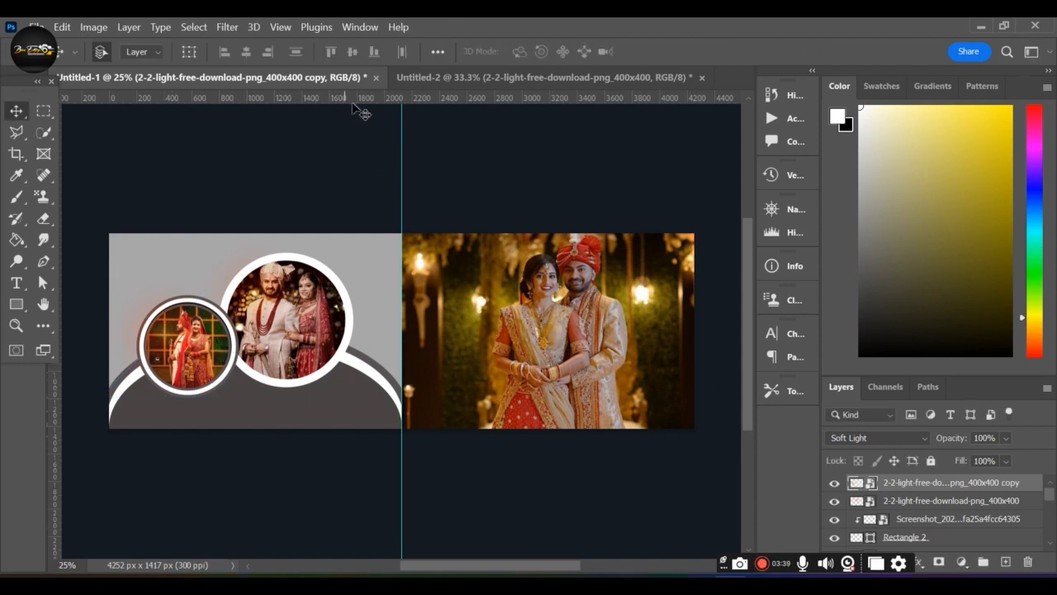
# Step: Bring the photography logo from Untitled-2 into the upper-left corner of the grey half, at about Y 139 px
pyautogui.click(405, 81)
pyautogui.moveTo(450, 367); pyautogui.dragTo(166, 262)
pyautogui.hotkey('ctrl', 't')
pyautogui.press('Return')
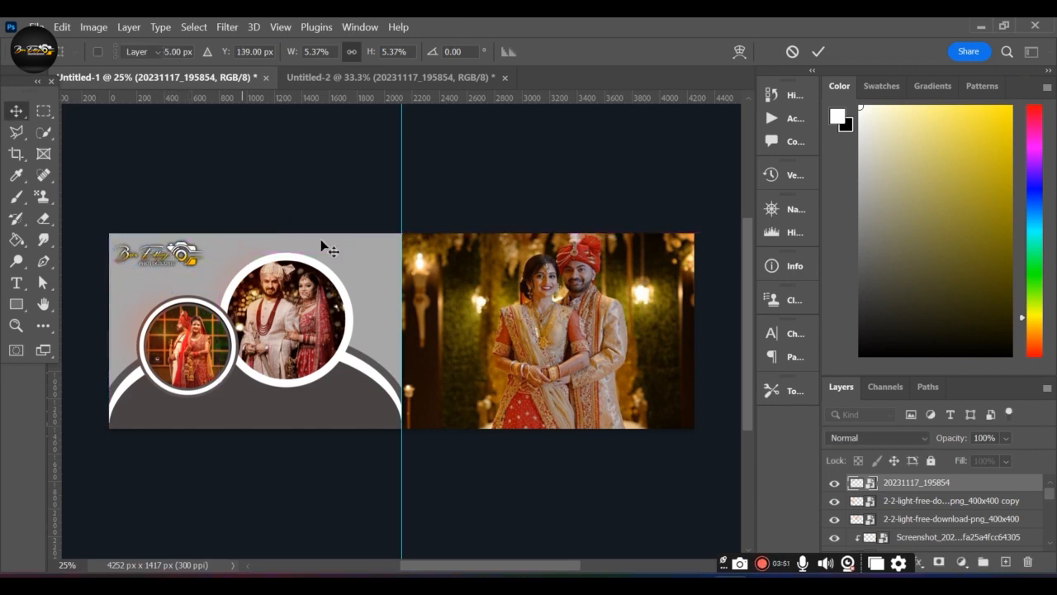
# Step: Bring the Wedding Moment title from Untitled-2 onto the dark ellipse, scale it to 82.55% and centre it near X 1017, Y 1296 px
pyautogui.click(411, 82)
pyautogui.moveTo(385, 438); pyautogui.dragTo(484, 350)
pyautogui.click(258, 79)
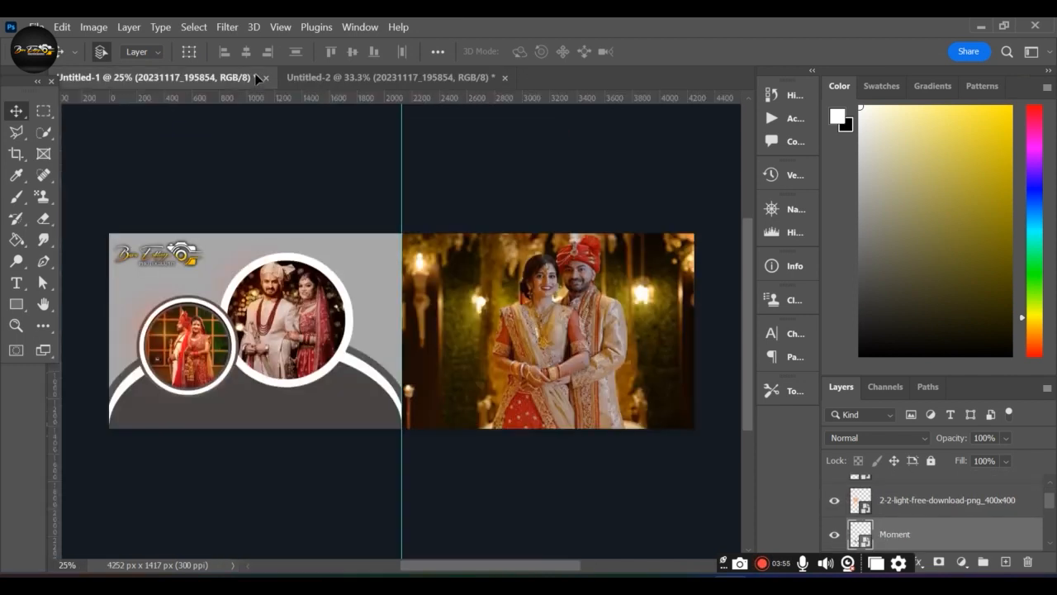
pyautogui.moveTo(247, 406); pyautogui.dragTo(252, 405)
pyautogui.hotkey('ctrl', 't')
pyautogui.moveTo(328, 402); pyautogui.dragTo(283, 419)
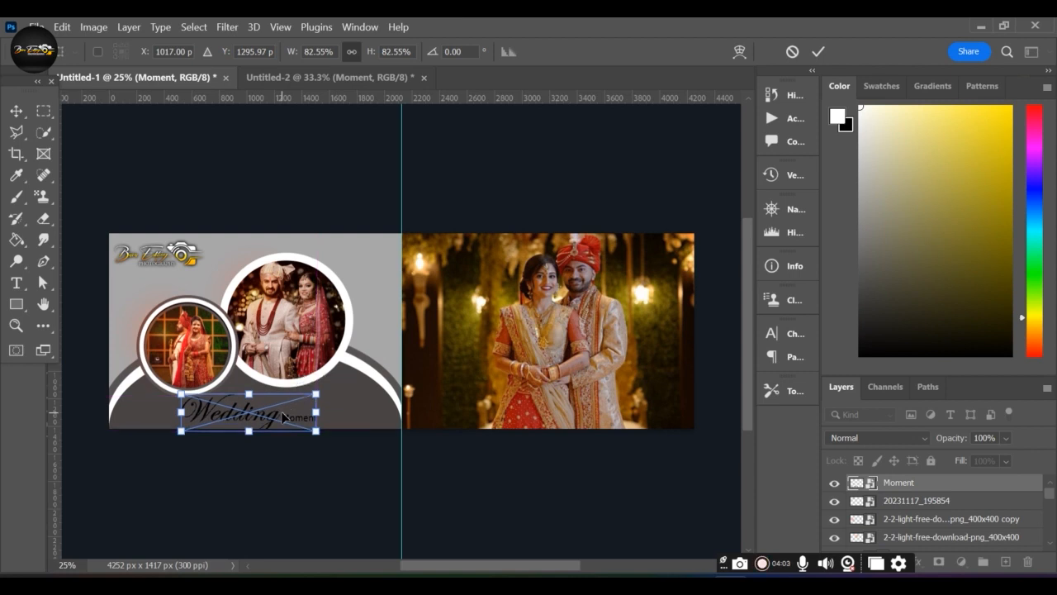
pyautogui.press('Return')
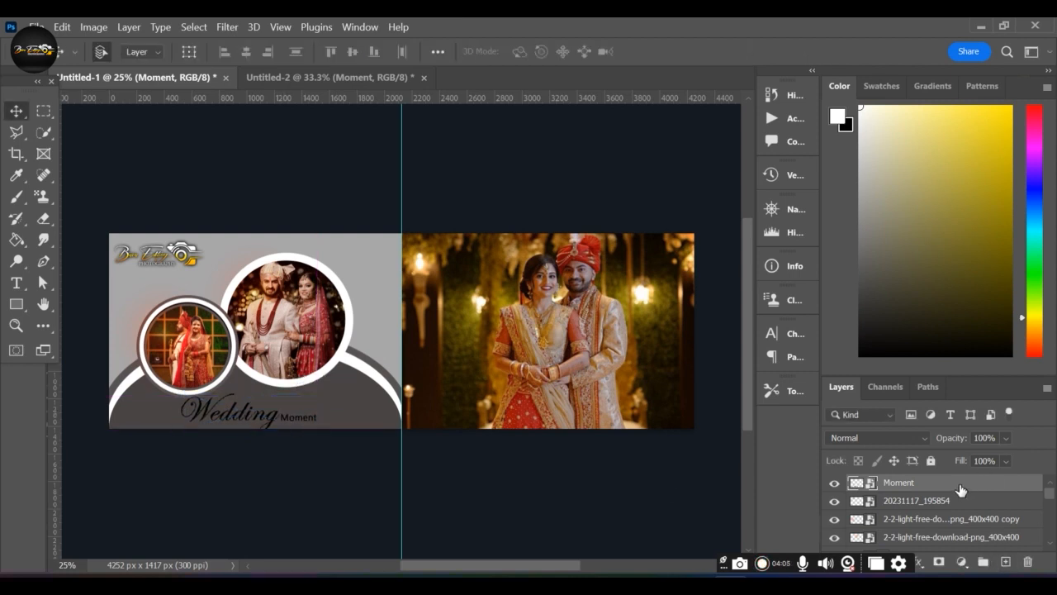
# Step: Apply a white Color Overlay at 100% opacity to the Moment title layer
pyautogui.doubleClick(959, 488)
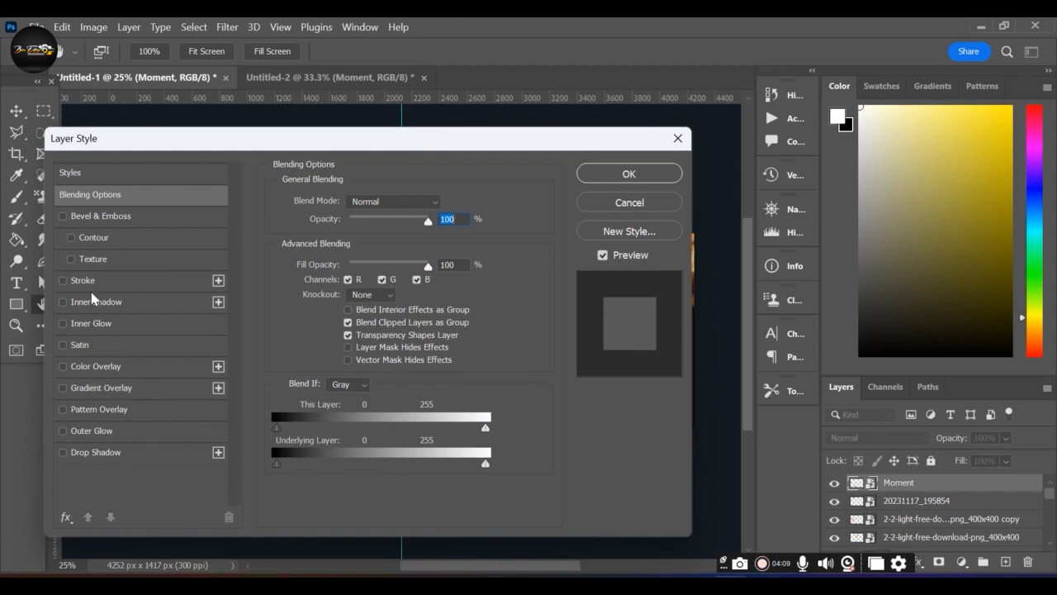
pyautogui.click(103, 367)
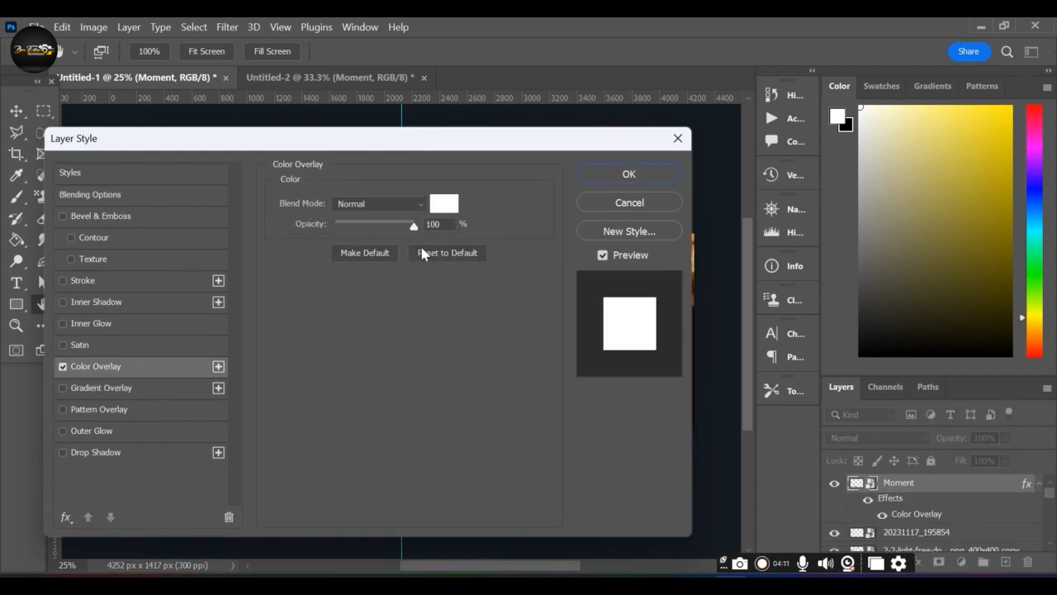
pyautogui.click(628, 174)
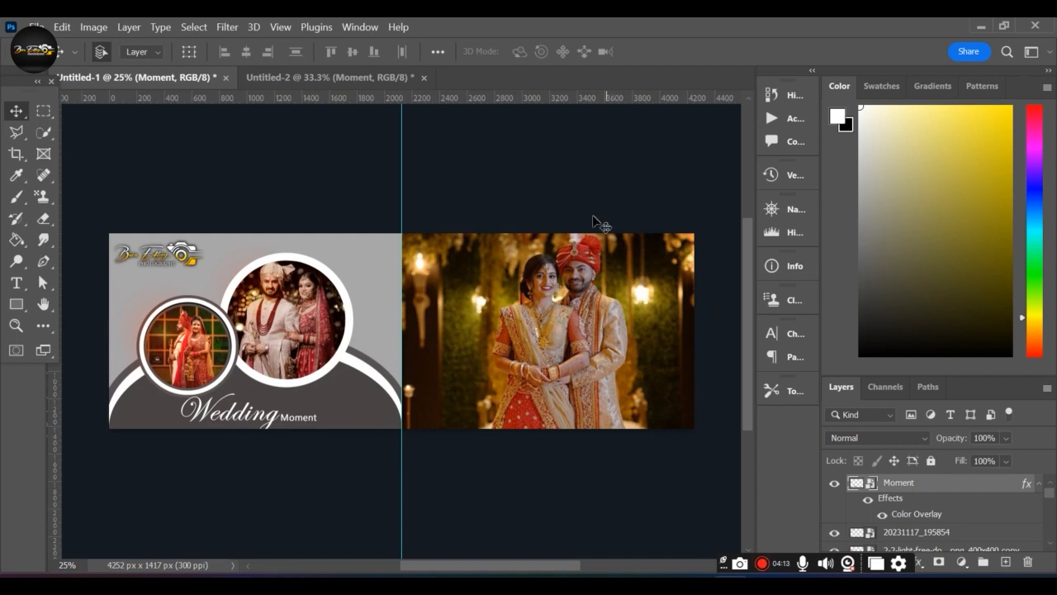
# Step: Shift the Wedding Moment title slightly right and up within the dark ellipse
pyautogui.hotkey('ctrl', 't')
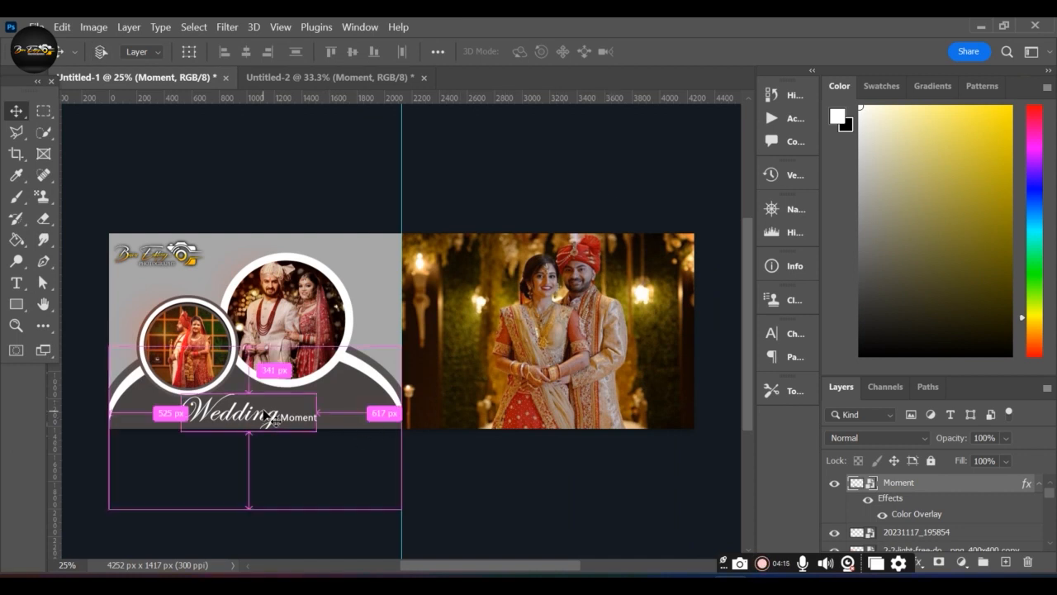
pyautogui.moveTo(256, 402); pyautogui.dragTo(278, 399)
pyautogui.press('Return')
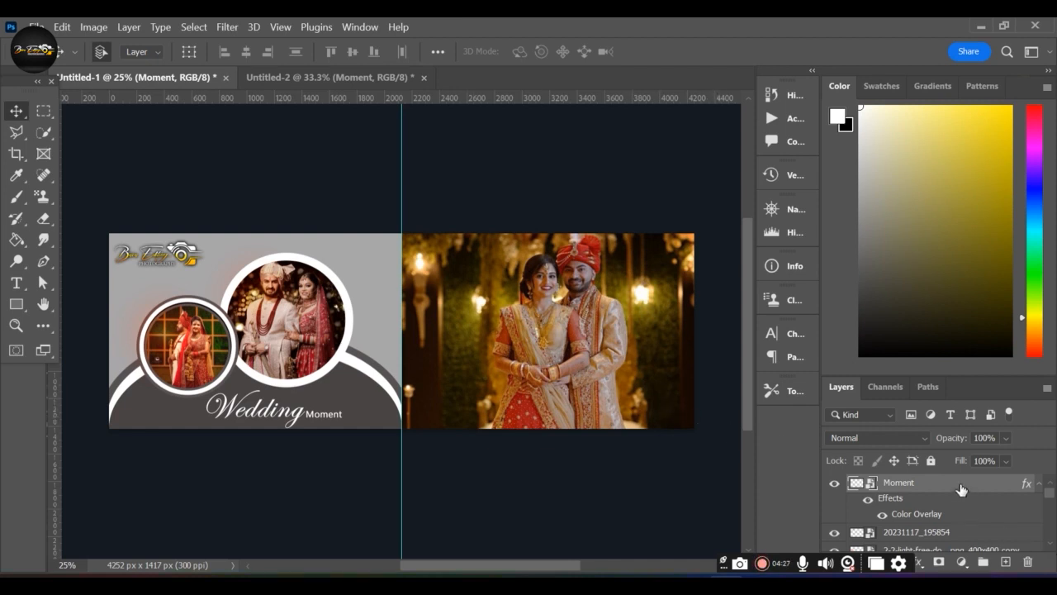
# Step: Draw a black rectangle of about 2170 by 1404 px over the right-half photo and lower its opacity to 10%
pyautogui.click(16, 306)
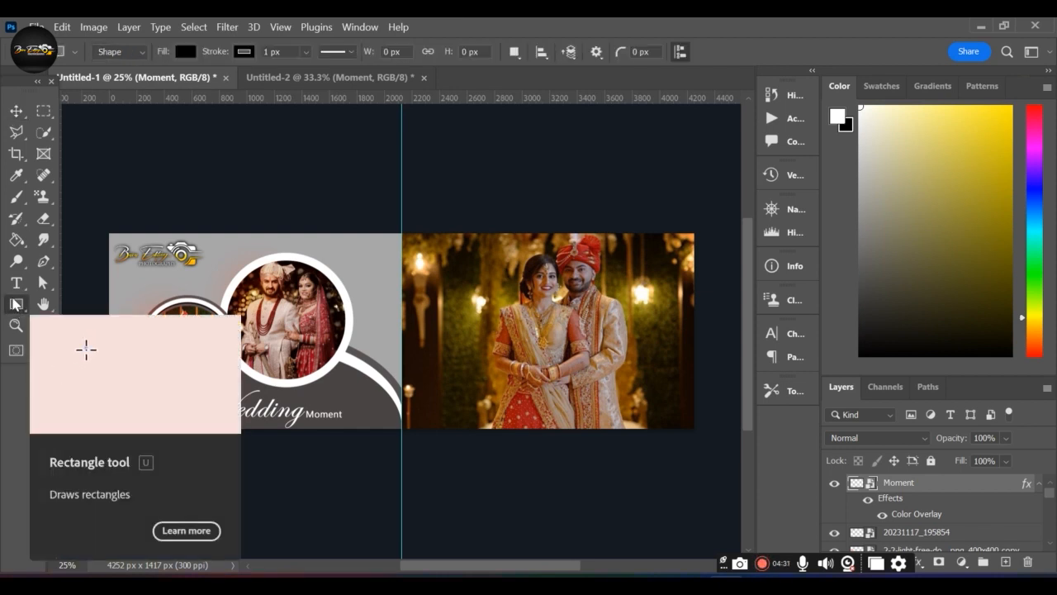
pyautogui.moveTo(399, 234); pyautogui.dragTo(698, 425)
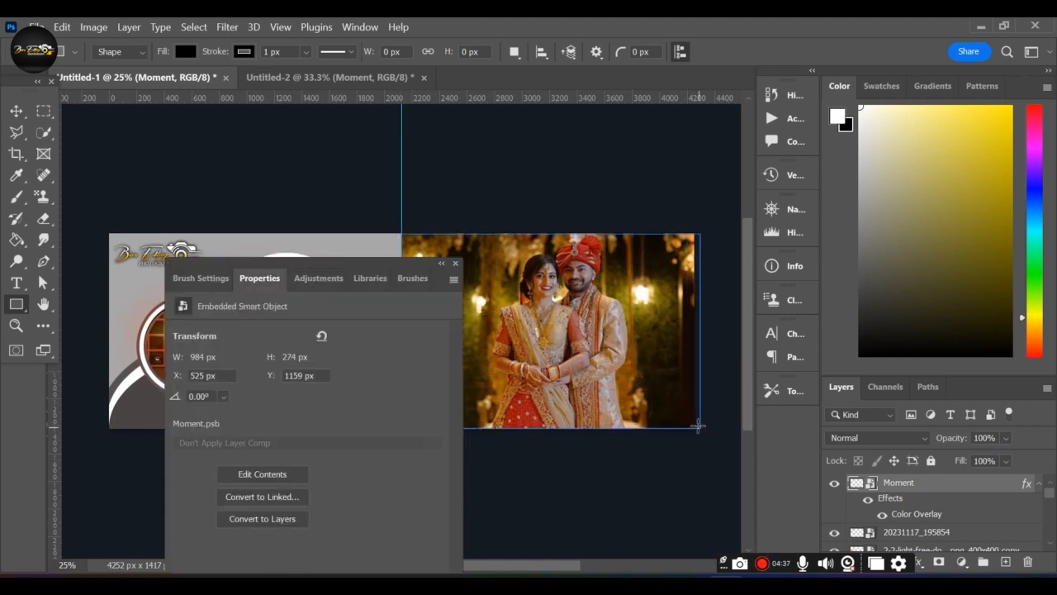
pyautogui.click(455, 263)
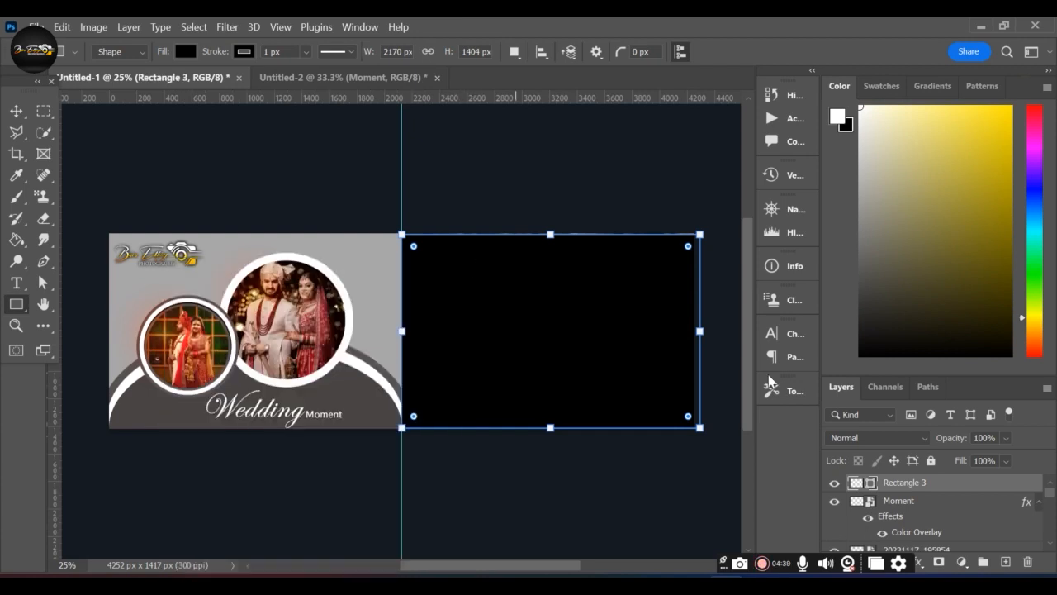
pyautogui.click(1005, 439)
pyautogui.moveTo(990, 460); pyautogui.dragTo(972, 465)
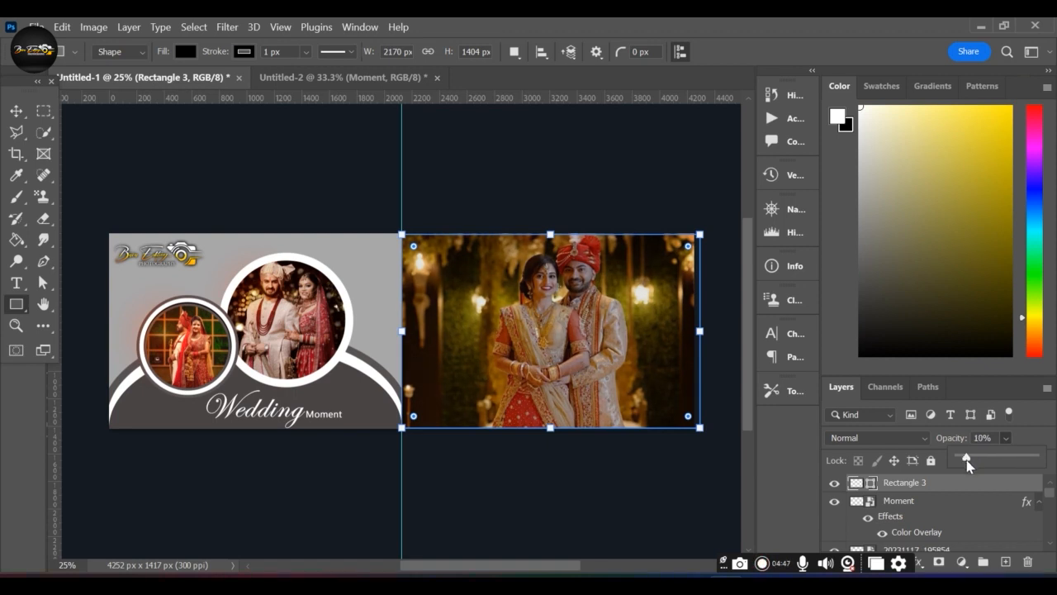
# Step: Change Rectangle 3's fill to the dark brownish-grey swatch from the recently used colors
pyautogui.click(184, 51)
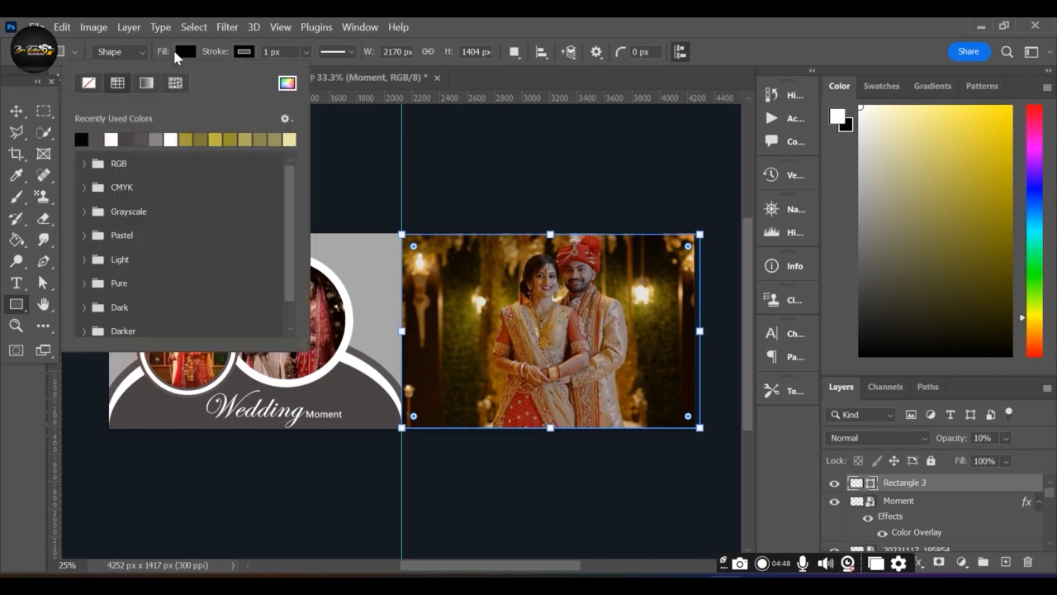
pyautogui.click(111, 138)
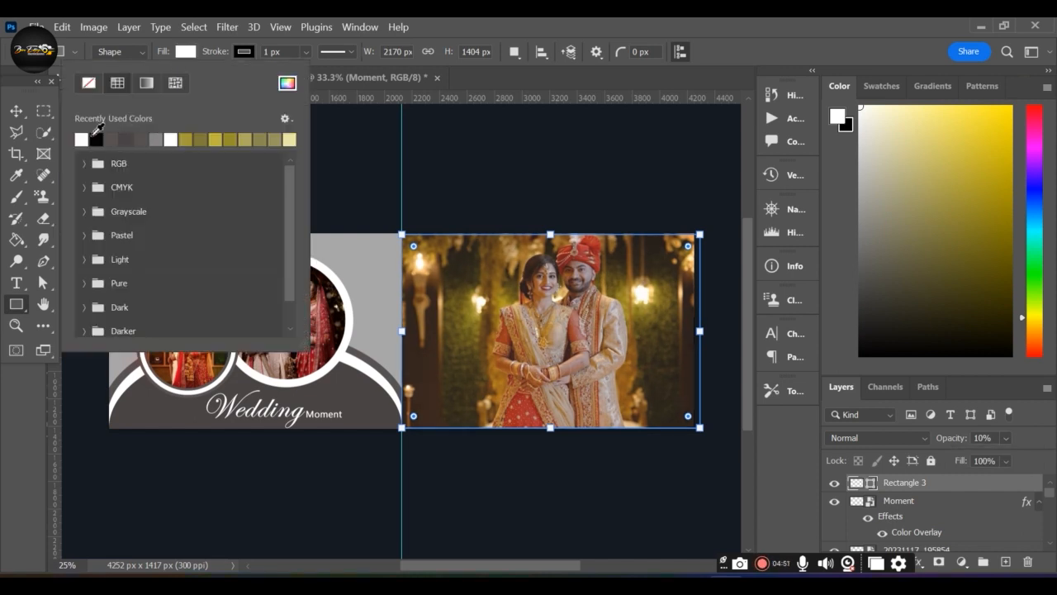
pyautogui.click(116, 136)
pyautogui.click(137, 138)
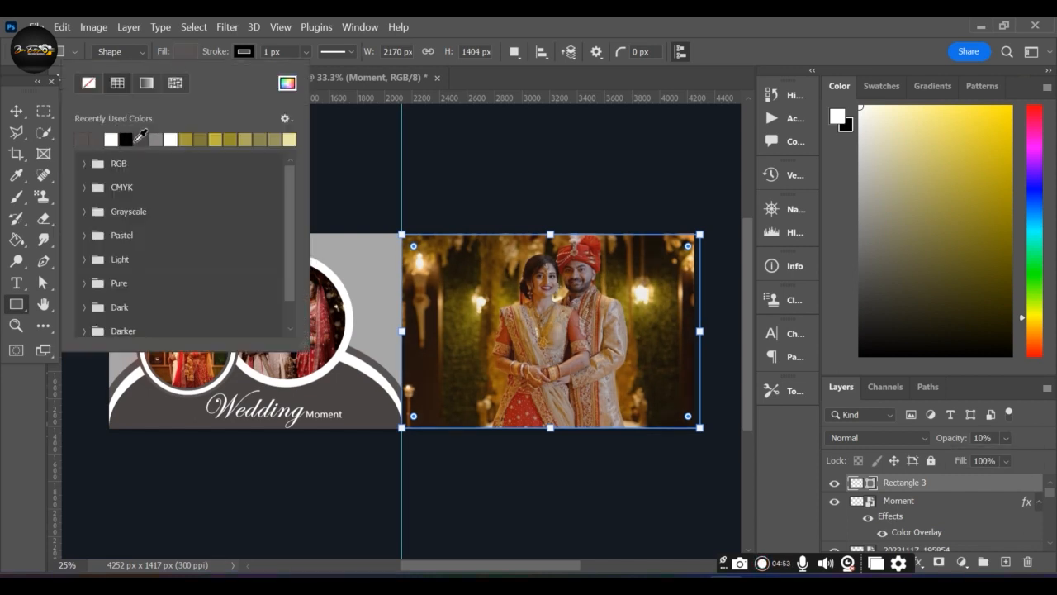
pyautogui.click(180, 53)
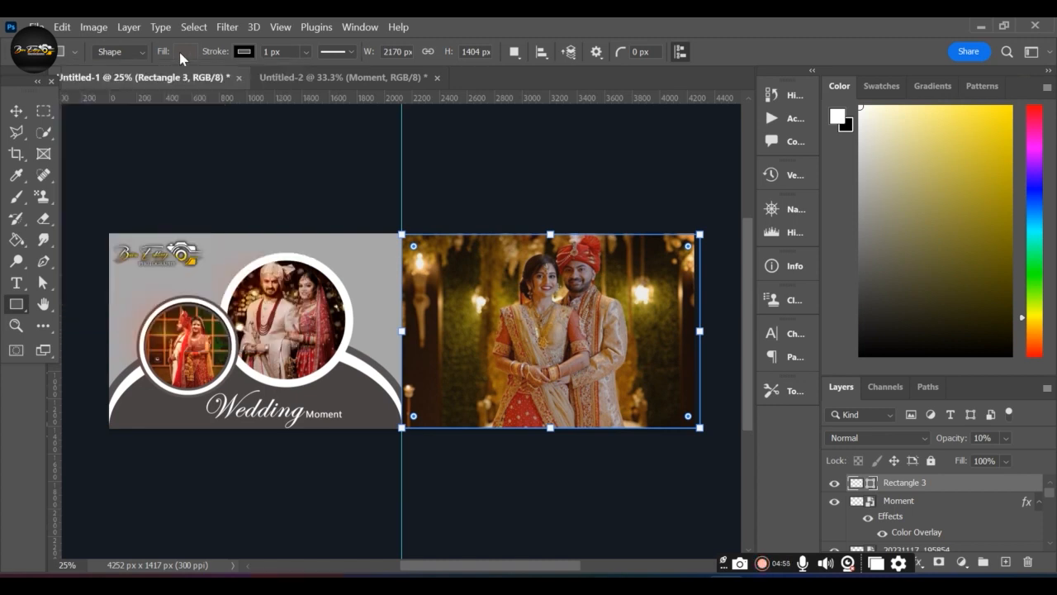